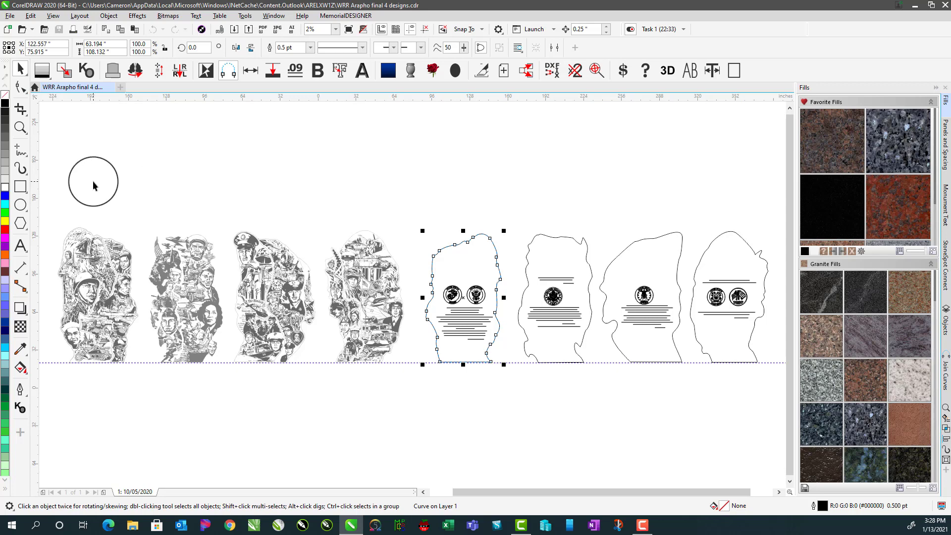
# Draw a rectangle above the first design and size it to 47 by 35 inches
pyautogui.click(93, 186)
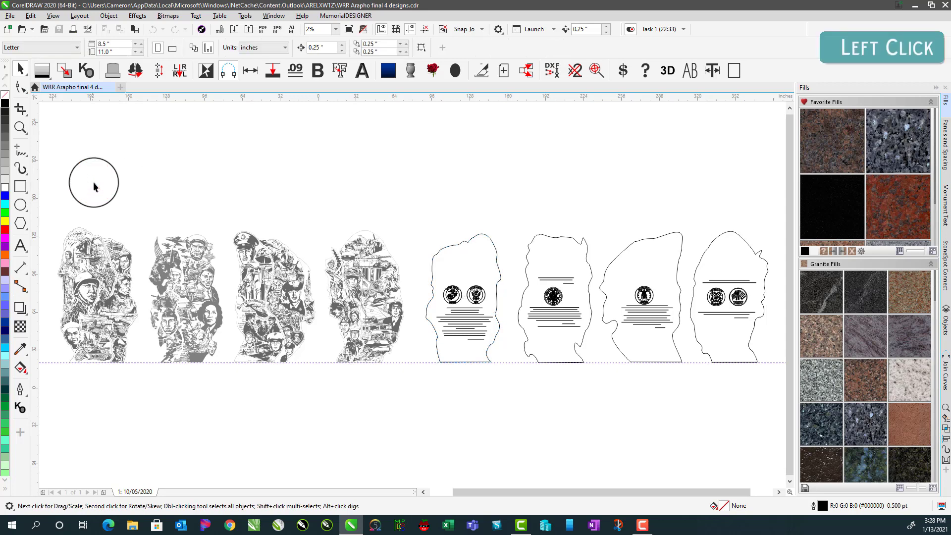
pyautogui.click(20, 186)
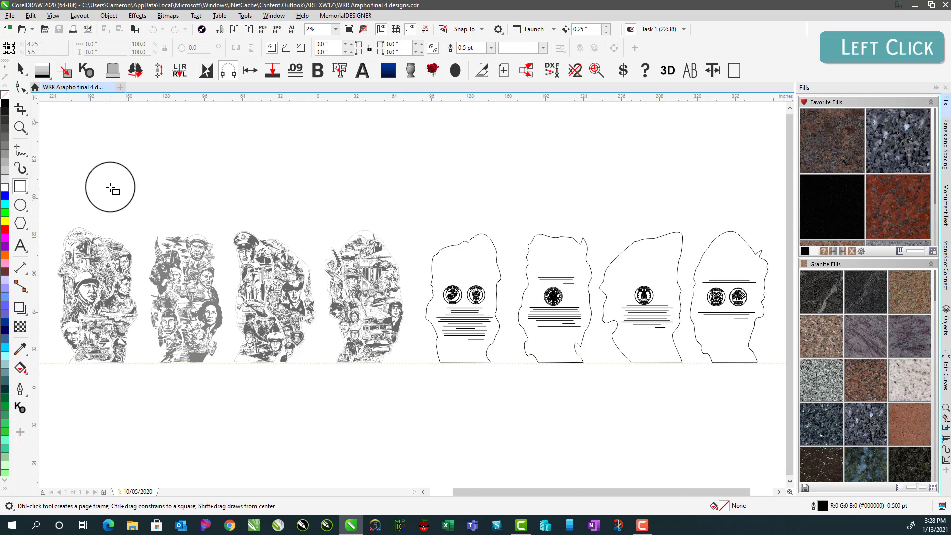
pyautogui.moveTo(69, 145); pyautogui.dragTo(147, 192)
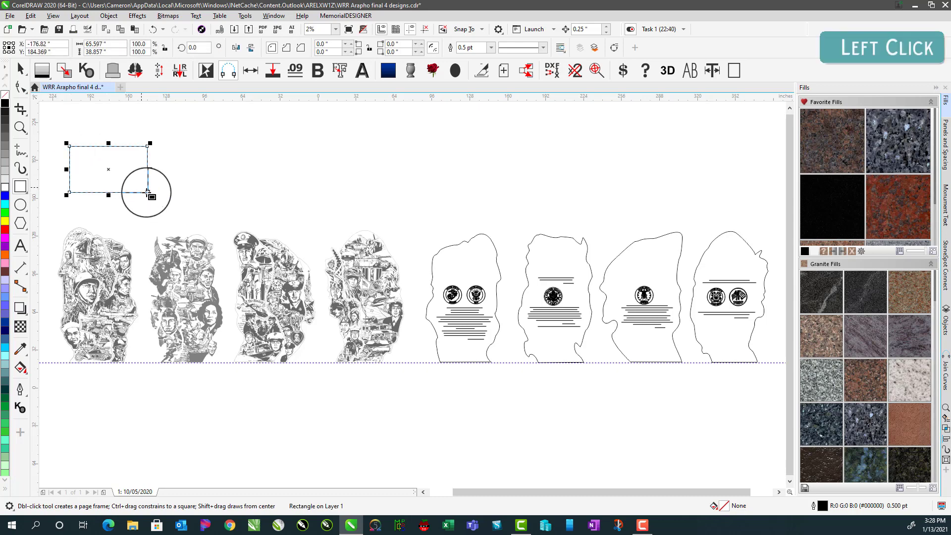
pyautogui.click(105, 44)
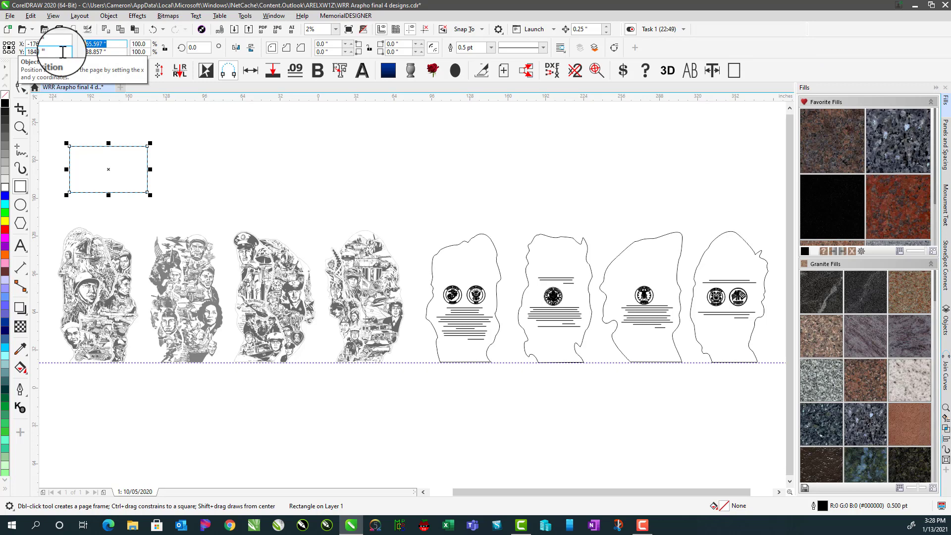
pyautogui.write('47')
pyautogui.press('Tab')
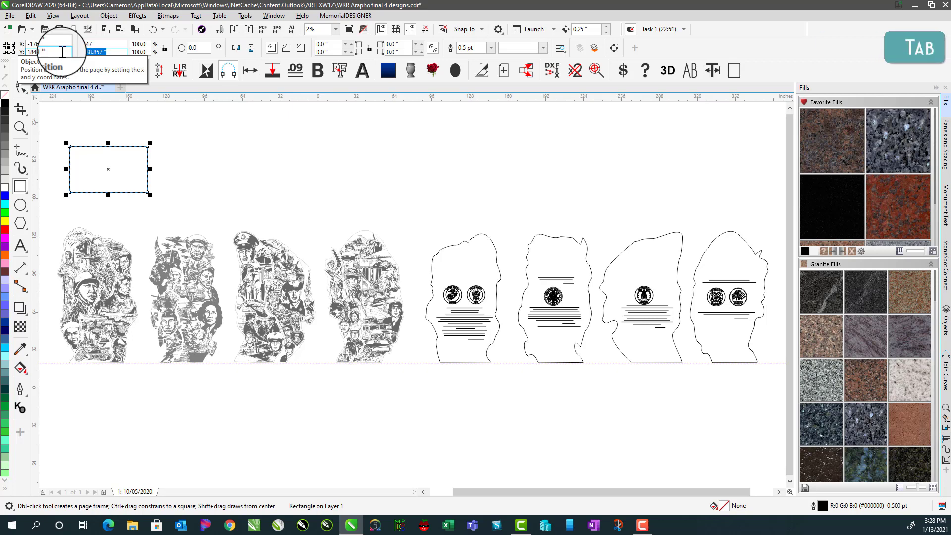
pyautogui.write('35')
pyautogui.press('Return')
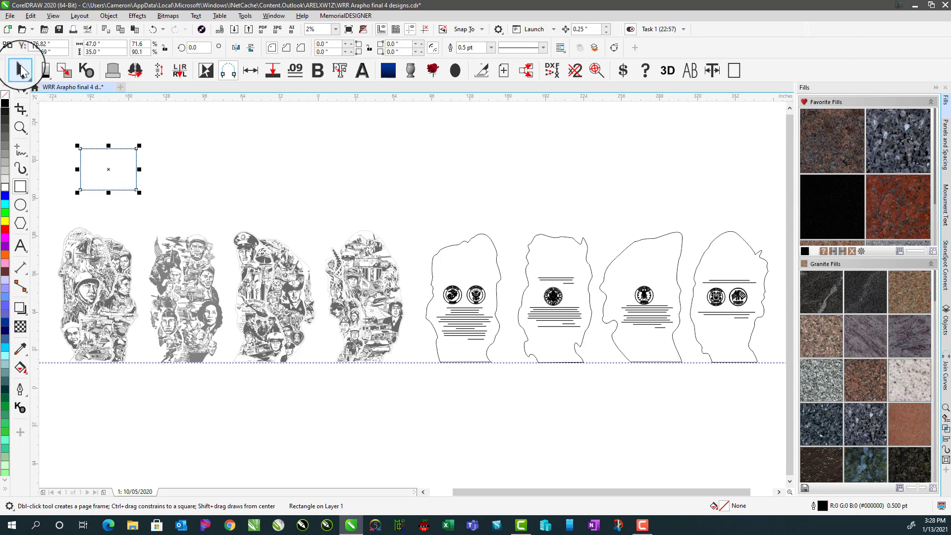
pyautogui.click(21, 70)
pyautogui.click(104, 221)
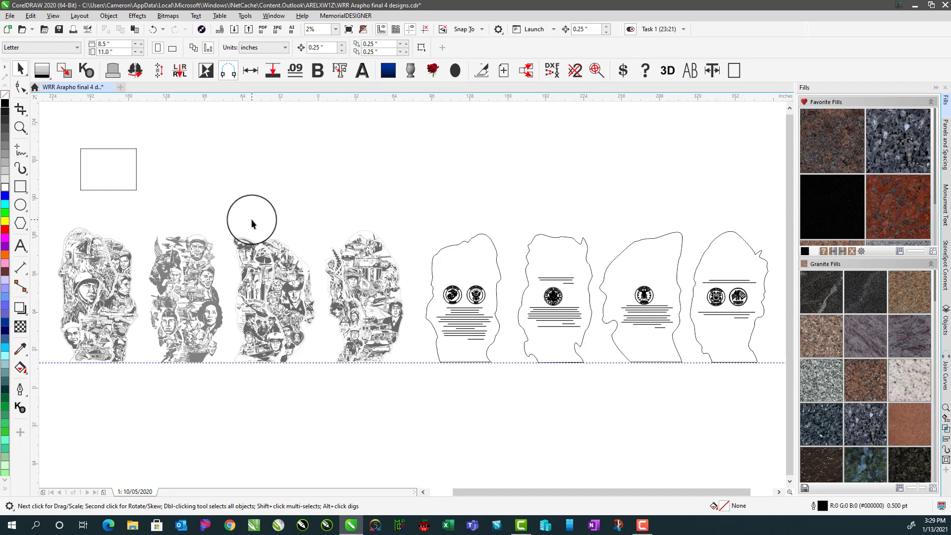
# Generate a Plot page with outline versions of all eight designs and the rectangle
pyautogui.scroll(-1, 251, 219)
pyautogui.moveTo(274, 238); pyautogui.dragTo(696, 412)
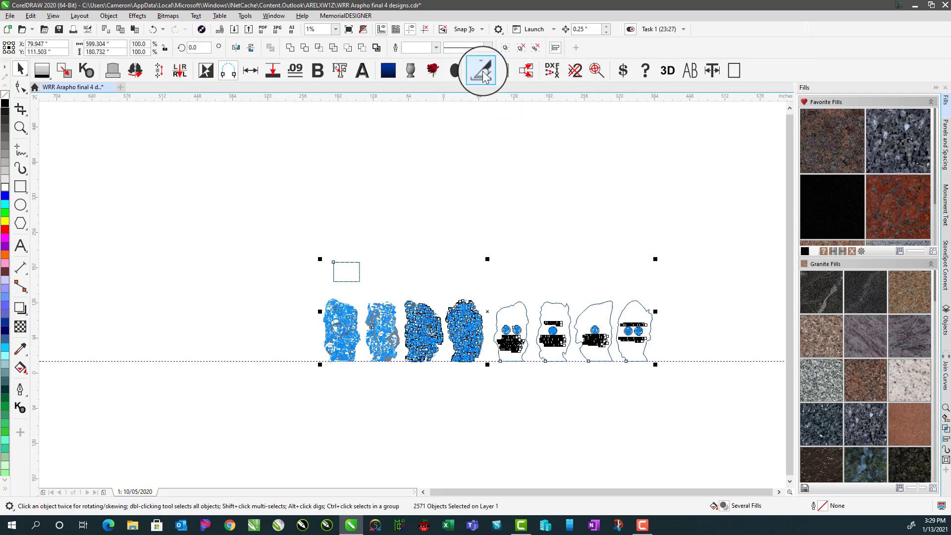
pyautogui.click(482, 70)
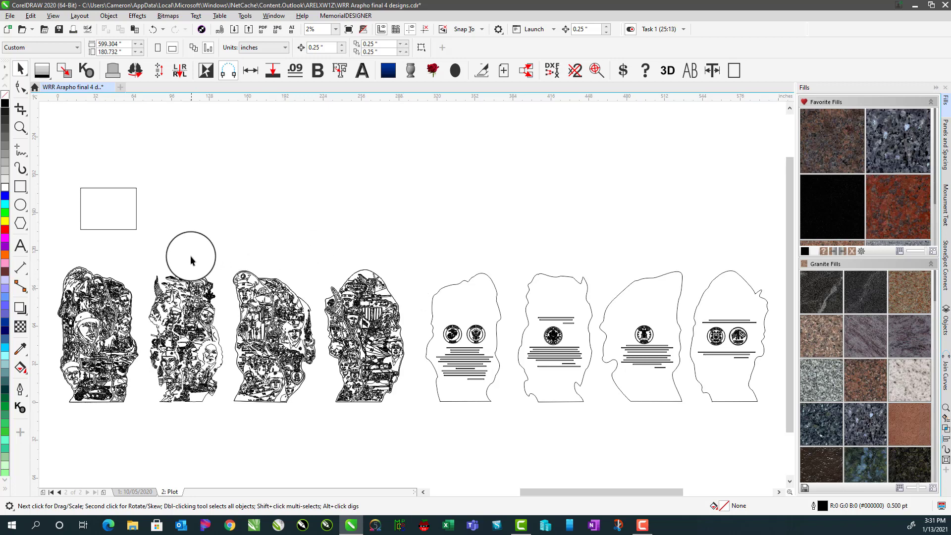
pyautogui.click(174, 256)
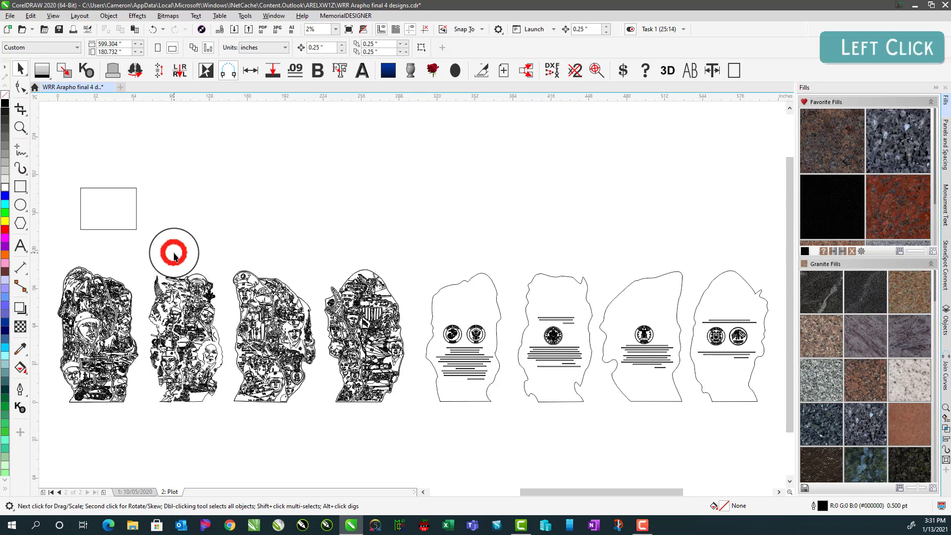
# Compare the filled artwork on the 10/05/2020 page with its outlines on the Plot page at close zoom
pyautogui.click(136, 492)
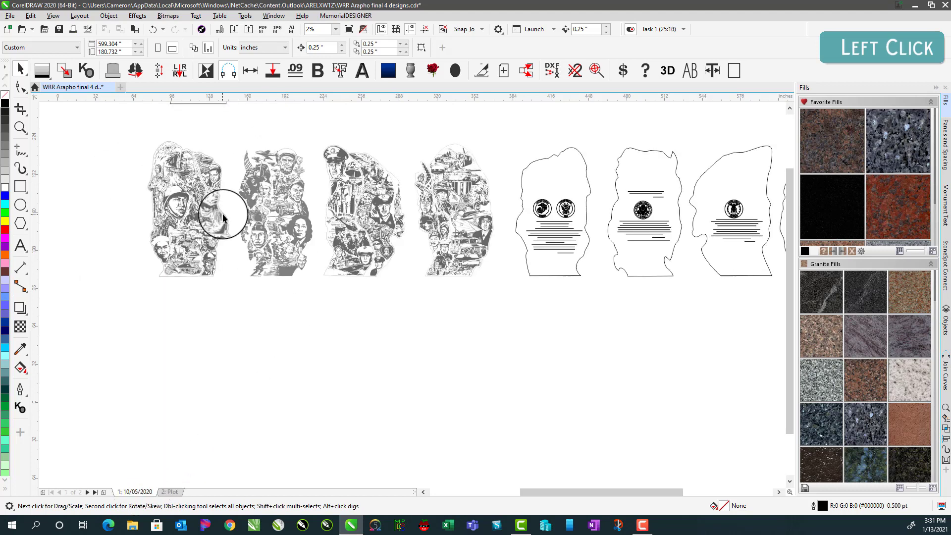
pyautogui.scroll(4, 223, 212)
pyautogui.scroll(3, 330, 223)
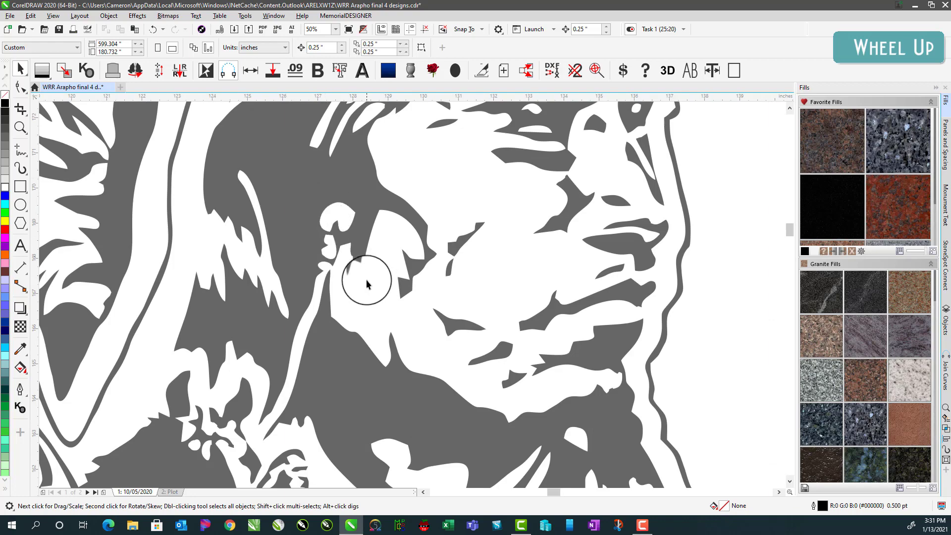
pyautogui.doubleClick(170, 491)
pyautogui.click(173, 495)
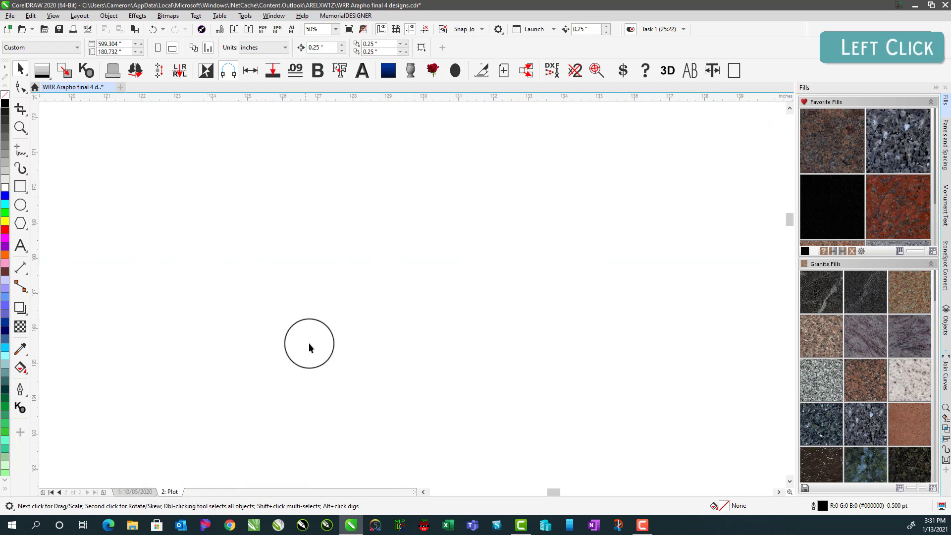
pyautogui.scroll(-7, 356, 335)
pyautogui.scroll(7, 306, 415)
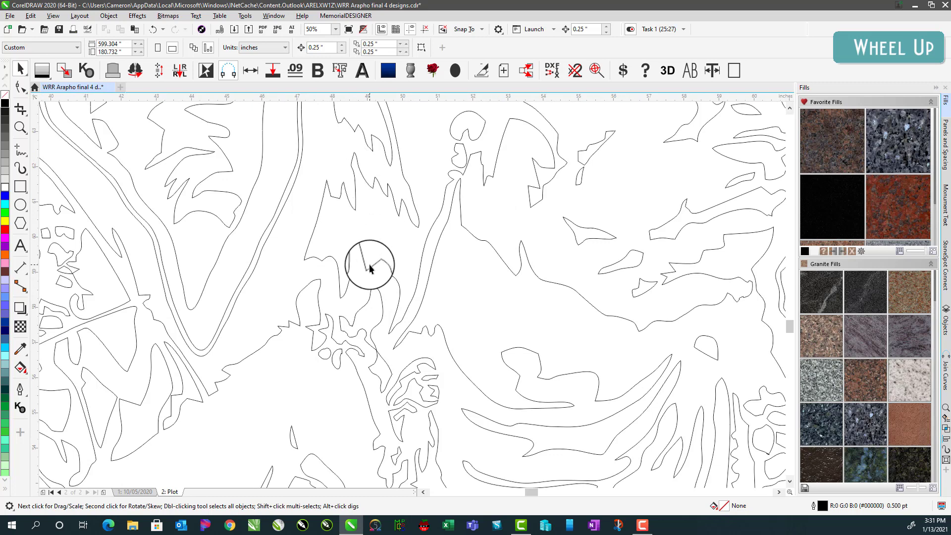
pyautogui.press('F4')
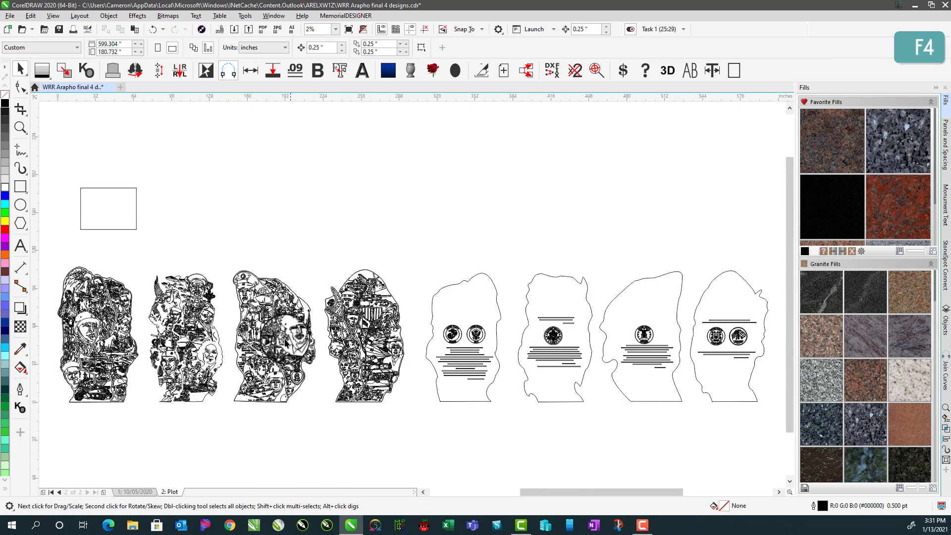
# Delete the rectangle from the 10/05/2020 page and return to the Plot page with all objects in view
pyautogui.click(140, 492)
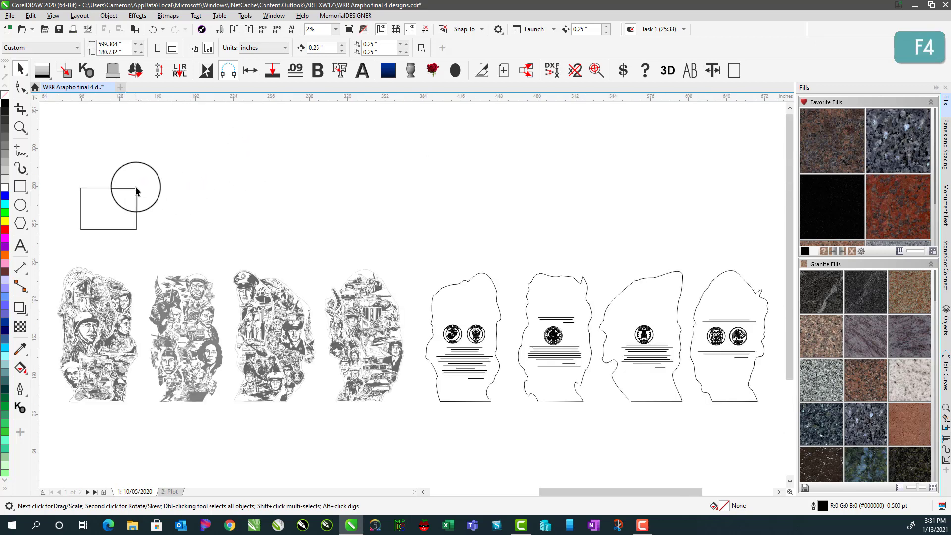
pyautogui.click(137, 191)
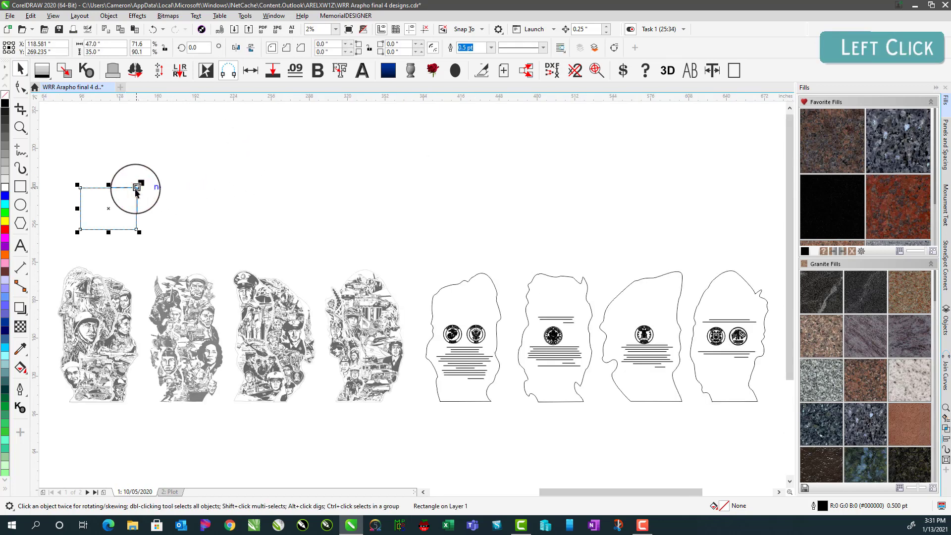
pyautogui.press('Delete')
pyautogui.click(169, 491)
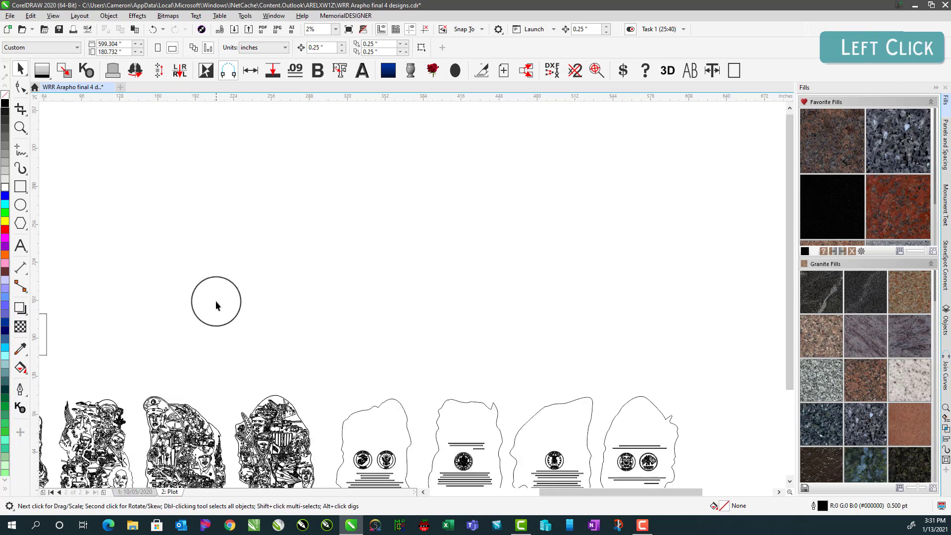
pyautogui.press('F4')
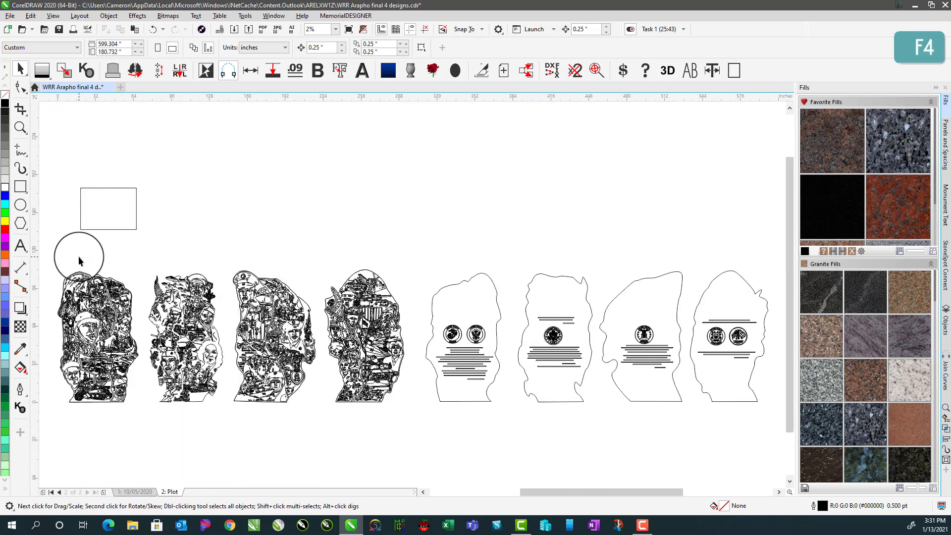
# Combine the curves of each of the four illustrated designs so that each design is a single curve
pyautogui.moveTo(49, 251); pyautogui.dragTo(143, 424)
pyautogui.click(270, 46)
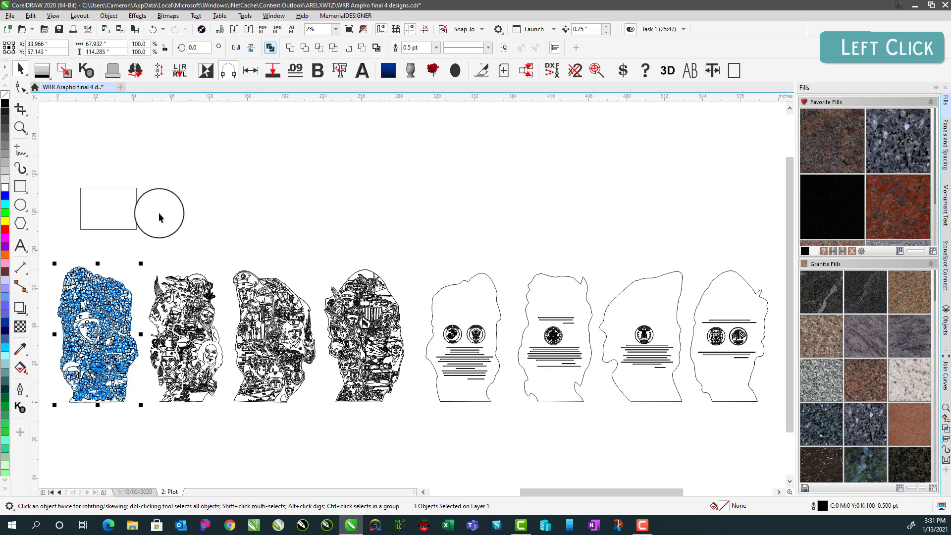
pyautogui.click(139, 255)
pyautogui.moveTo(139, 255); pyautogui.dragTo(224, 418)
pyautogui.click(270, 48)
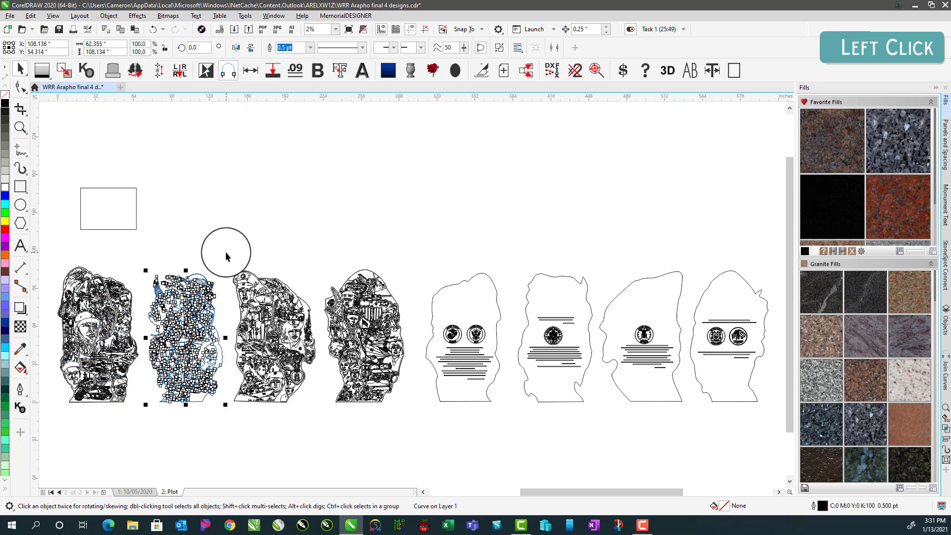
pyautogui.moveTo(226, 252); pyautogui.dragTo(317, 419)
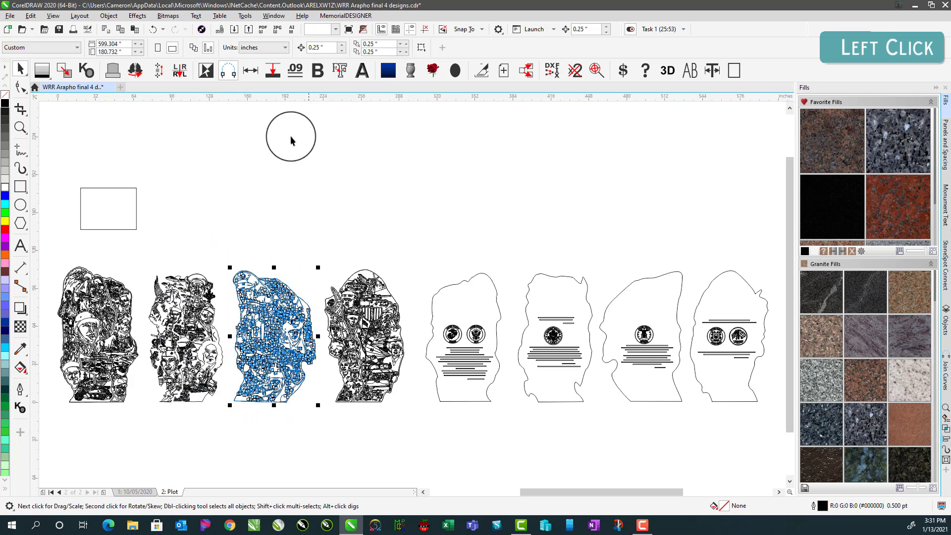
pyautogui.click(270, 47)
pyautogui.moveTo(318, 250); pyautogui.dragTo(407, 415)
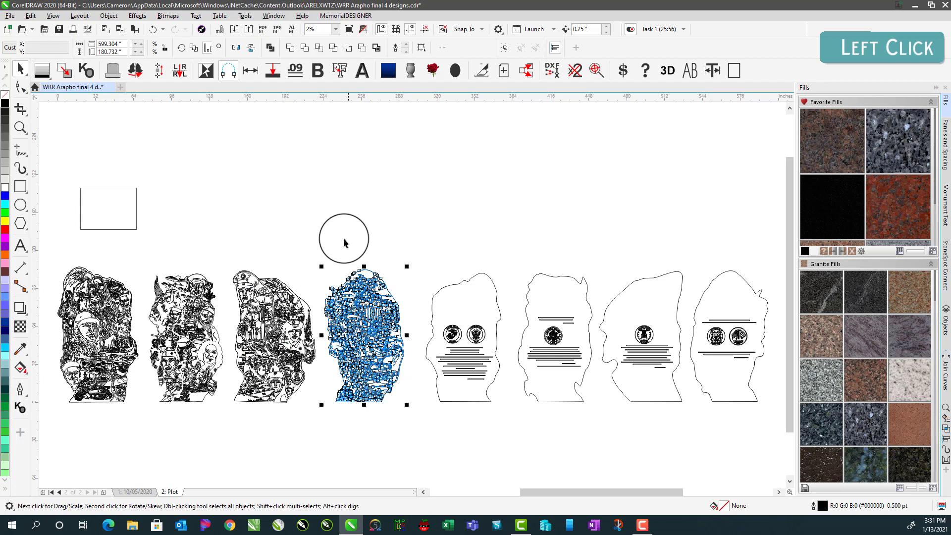
pyautogui.click(270, 47)
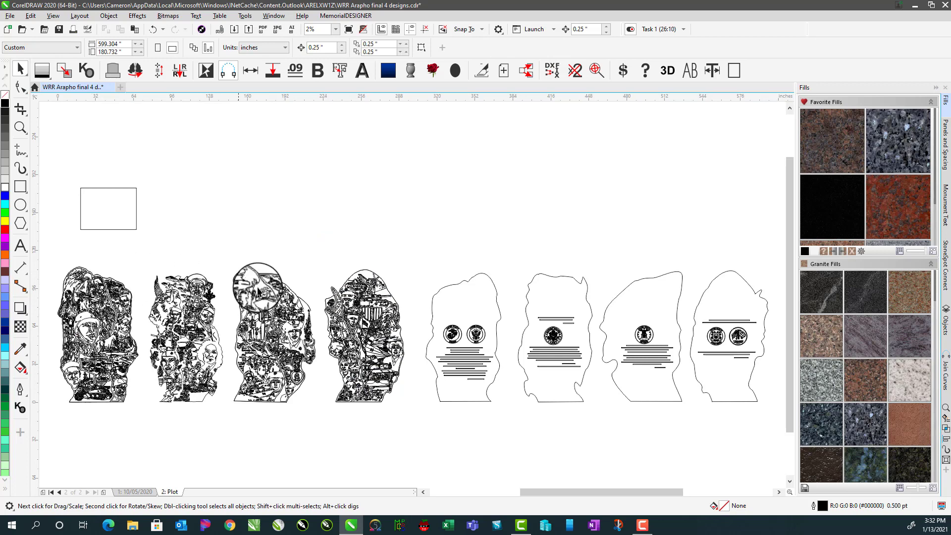
# Move the rectangle over the top of the first design and rotate it 90 degrees to stand upright
pyautogui.moveTo(89, 191); pyautogui.dragTo(63, 267)
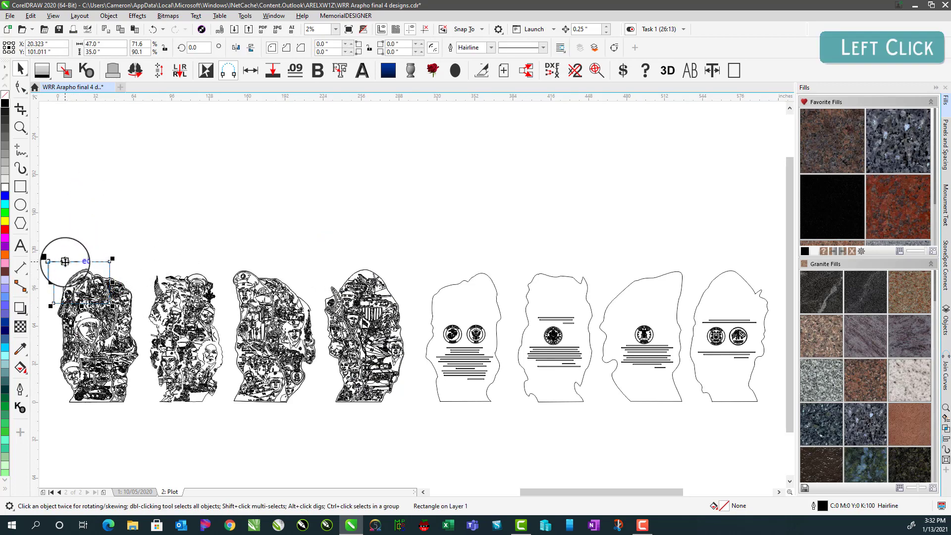
pyautogui.click(125, 287)
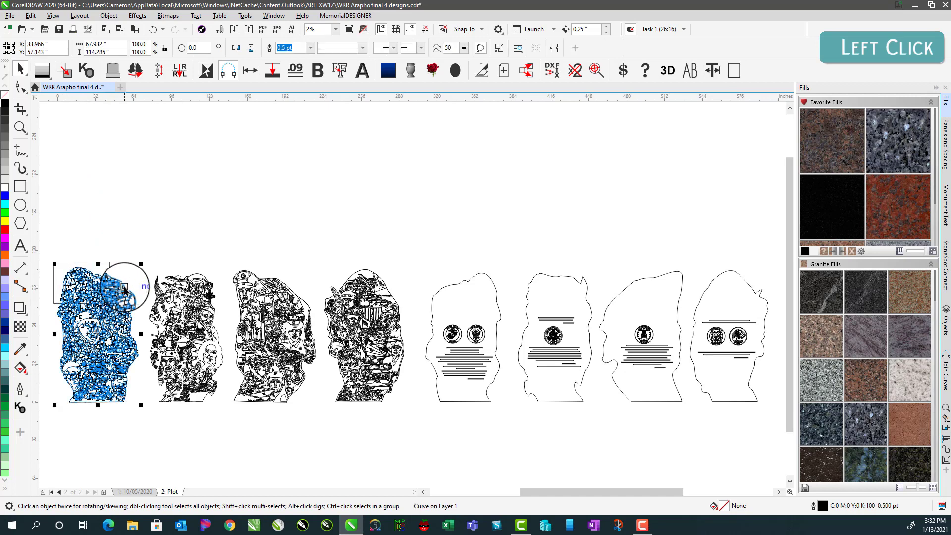
pyautogui.hotkey('shift', 'F2')
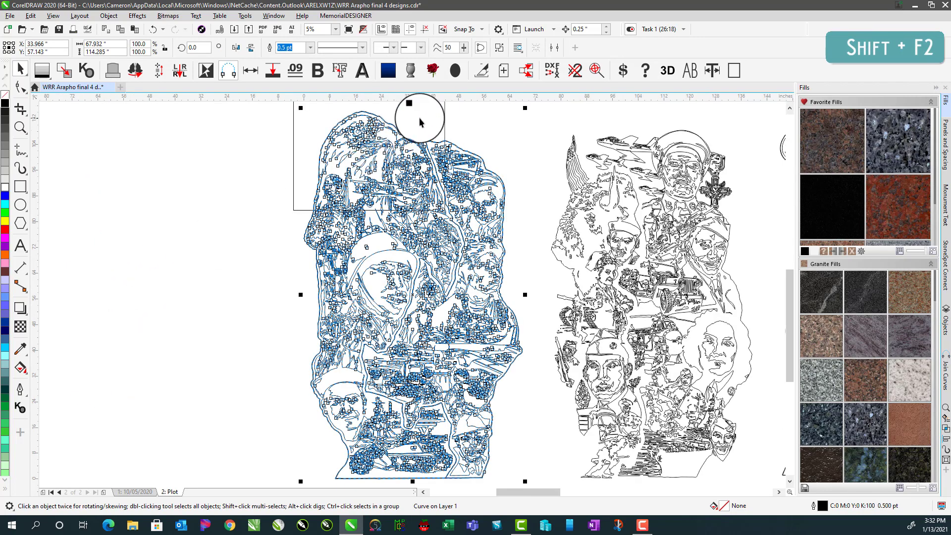
pyautogui.click(289, 151)
pyautogui.click(293, 143)
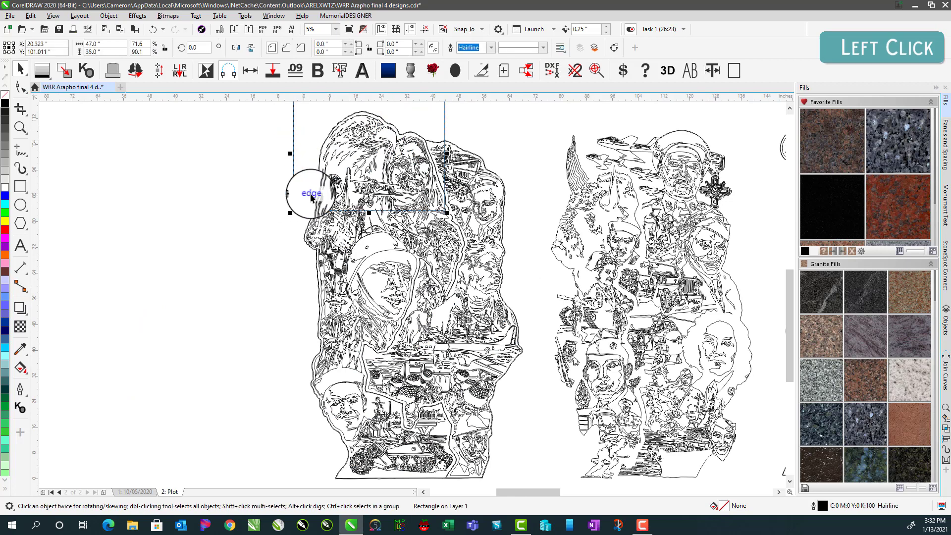
pyautogui.click(296, 197)
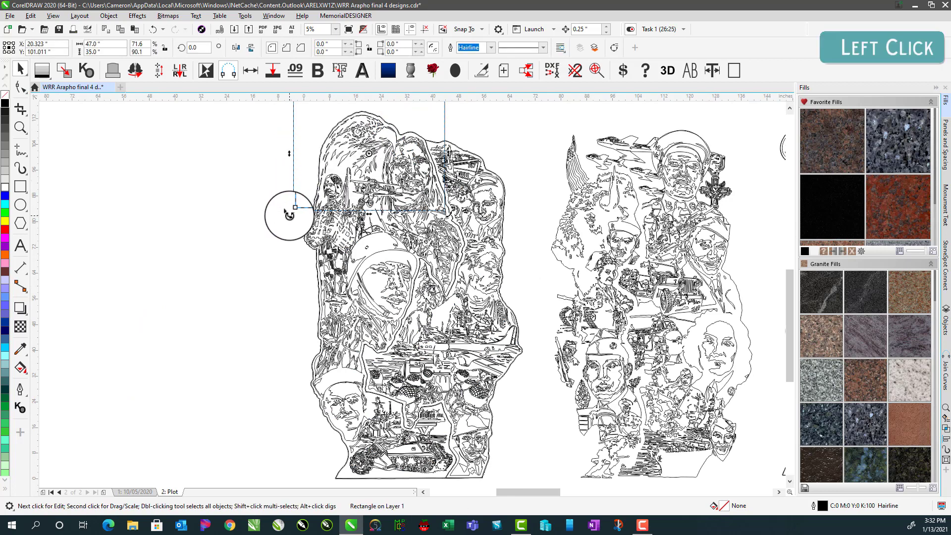
pyautogui.moveTo(289, 214); pyautogui.dragTo(418, 218)
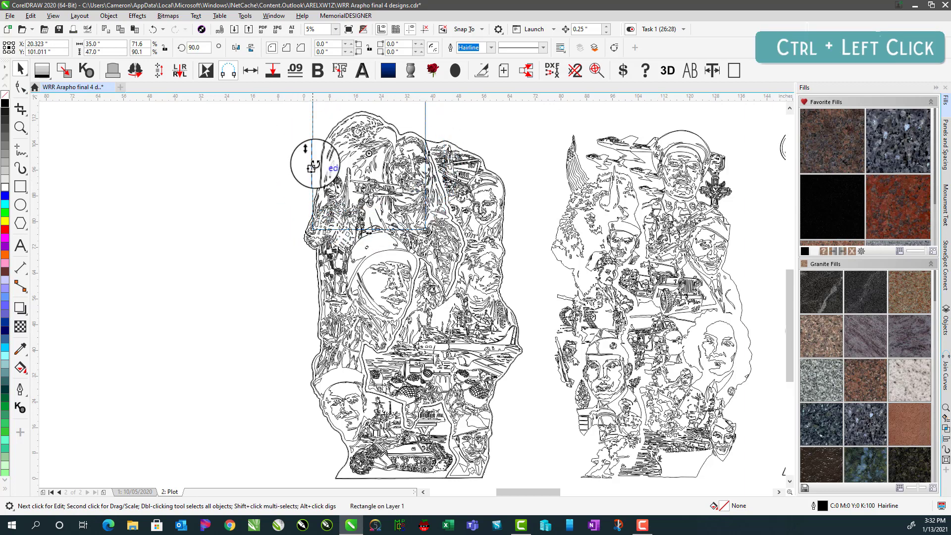
# Position the upright rectangle over the first design's upper-left corner, just outside its top and left edges, with snapping suspended
pyautogui.moveTo(311, 126); pyautogui.dragTo(369, 139)
pyautogui.hotkey('ctrl', 'z')
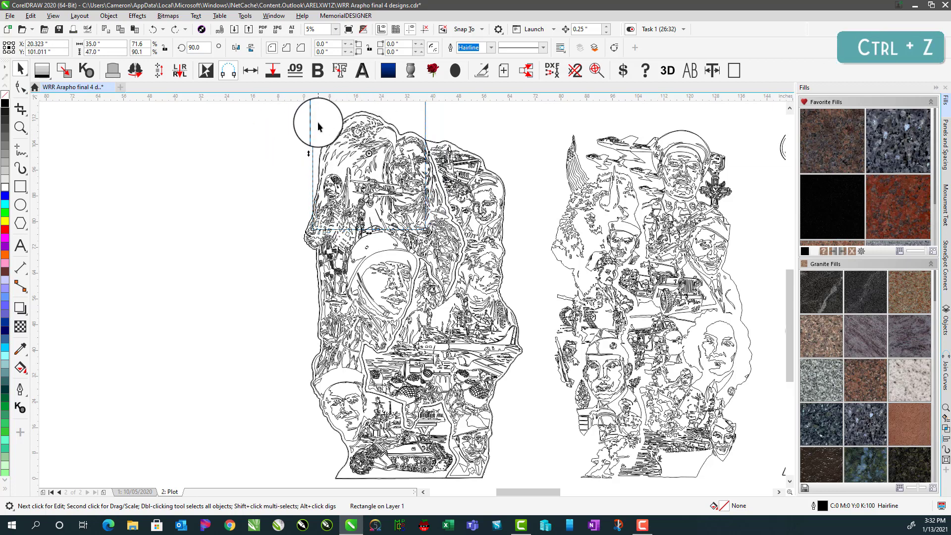
pyautogui.click(312, 122)
pyautogui.moveTo(313, 123); pyautogui.dragTo(301, 160)
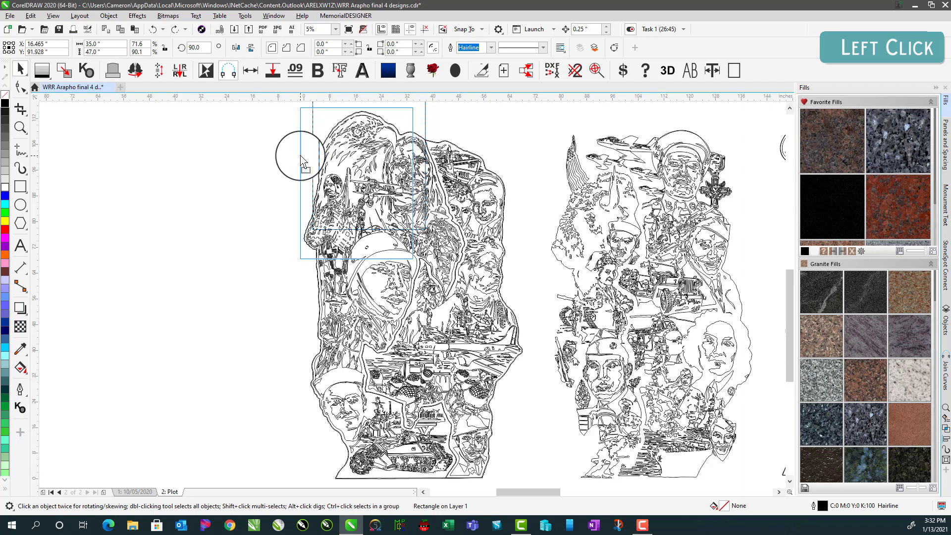
pyautogui.press('q')
pyautogui.moveTo(301, 159); pyautogui.dragTo(304, 161)
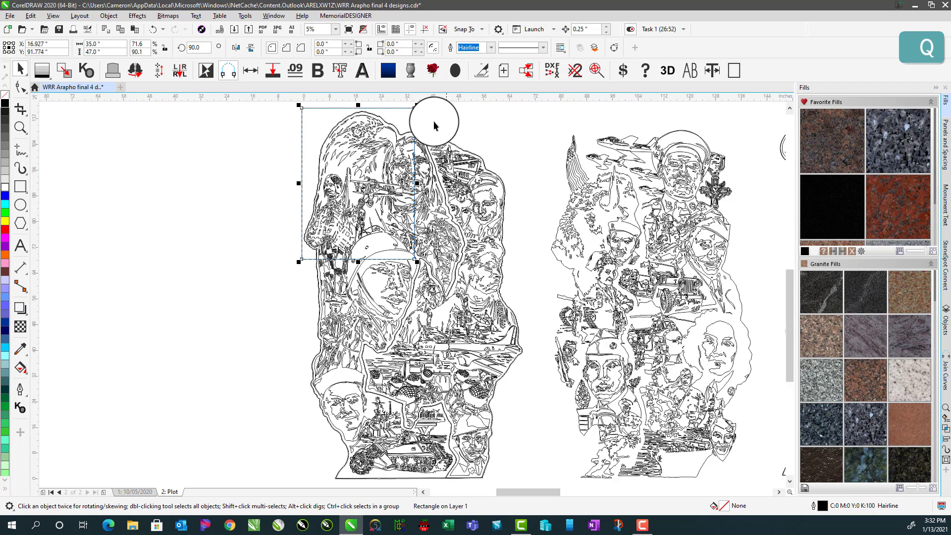
# Mirror a copy of the rectangle across its right edge to cover the first design's upper-right area
pyautogui.click(298, 183)
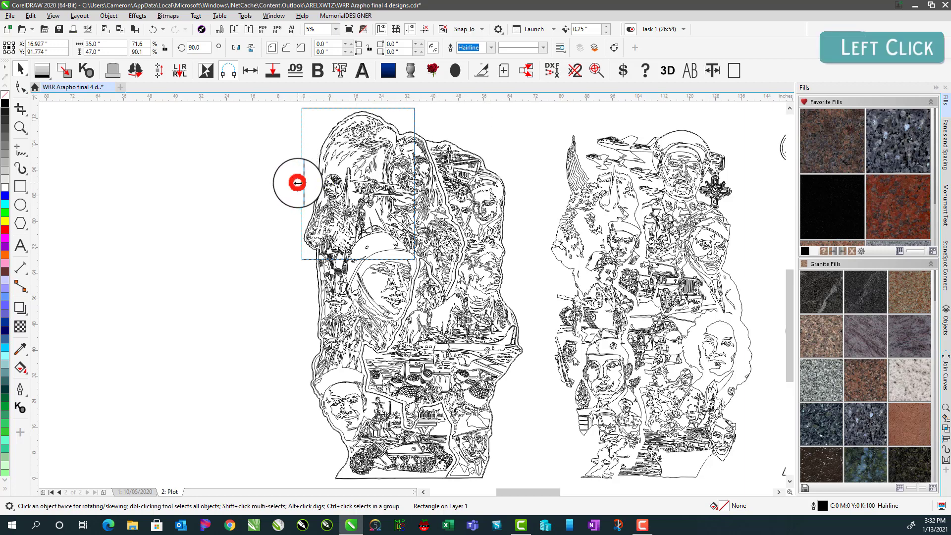
pyautogui.moveTo(298, 183); pyautogui.dragTo(515, 186)
pyautogui.rightClick(510, 180)
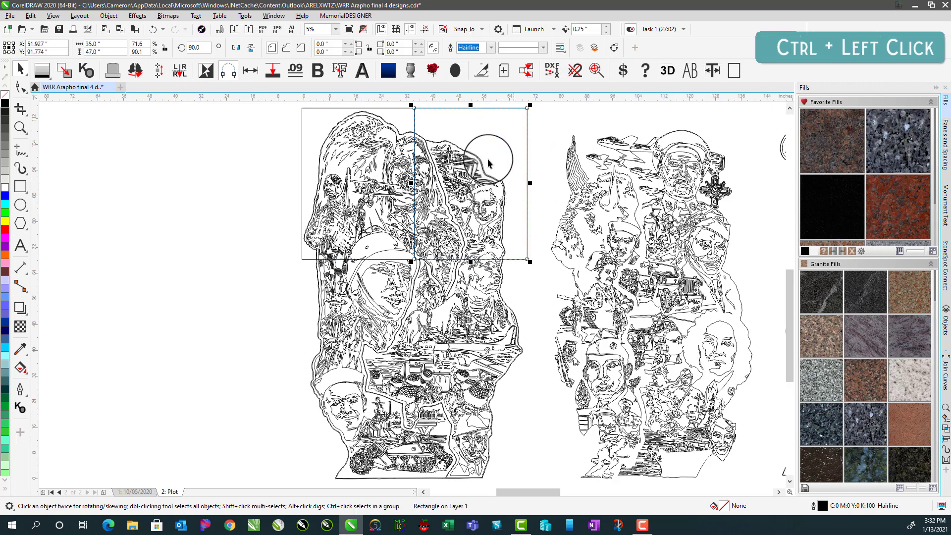
# Mirror a copy of both upper rectangles downward and repeat the duplication so three rows of rectangles cover the first design
pyautogui.keyDown('shift'); pyautogui.click(319, 108); pyautogui.keyUp('shift')
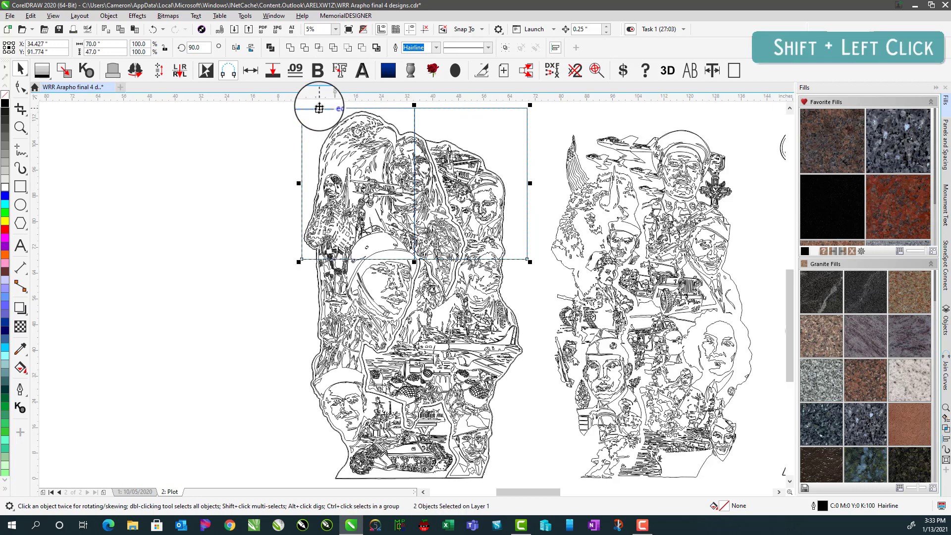
pyautogui.moveTo(319, 108); pyautogui.dragTo(307, 259)
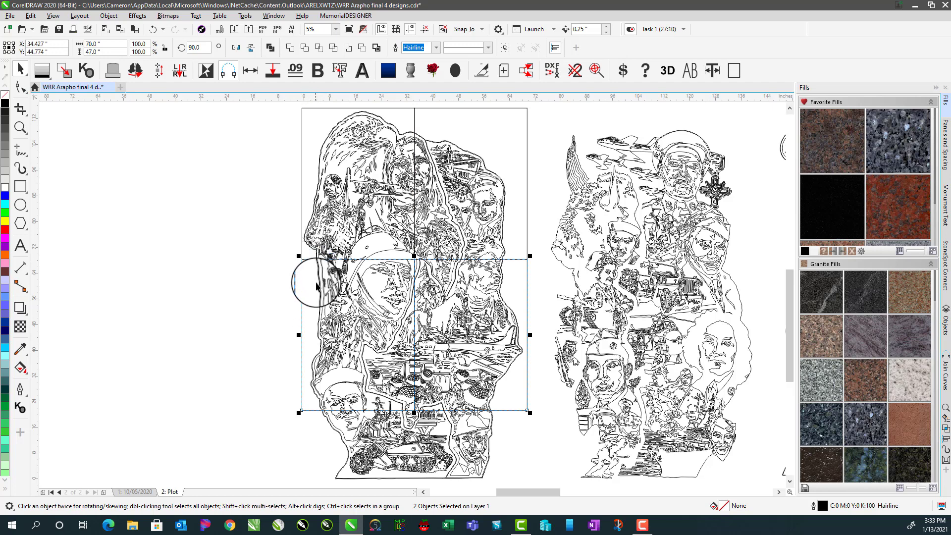
pyautogui.hotkey('ctrl', 'r')
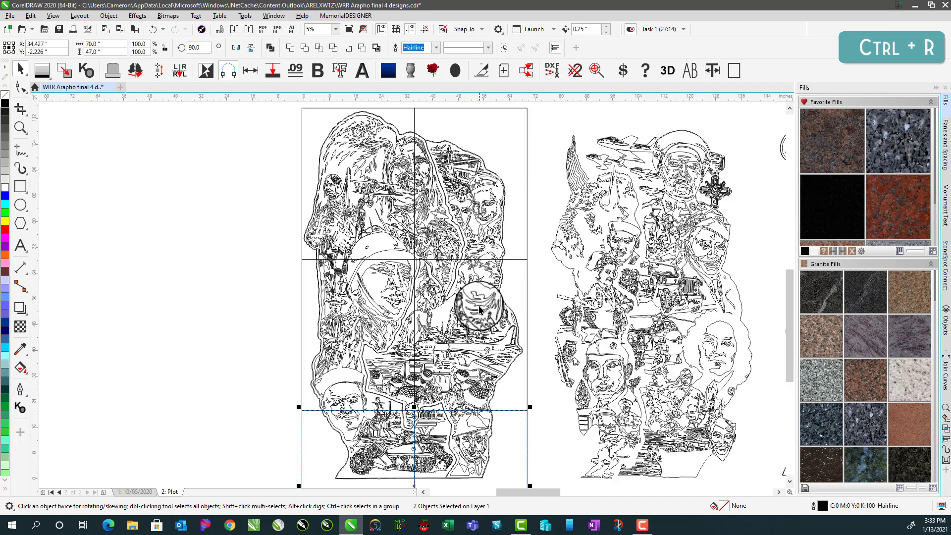
pyautogui.click(407, 220)
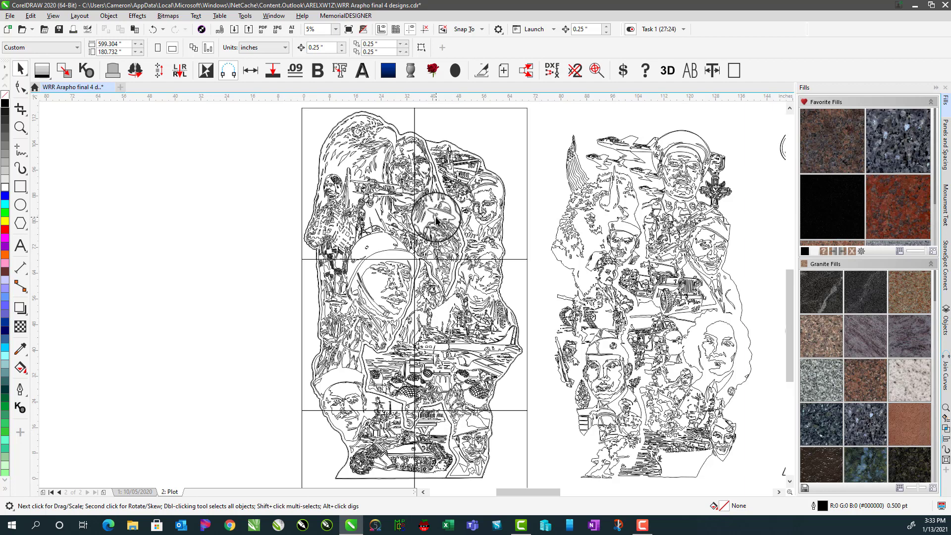
# Rename the first design's combined curve as 1 in the object list
pyautogui.click(366, 133)
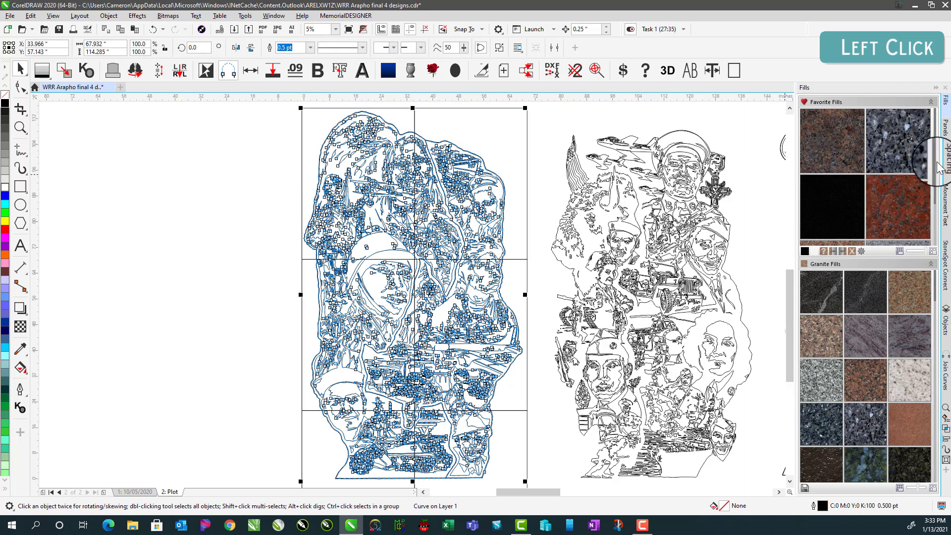
pyautogui.click(946, 325)
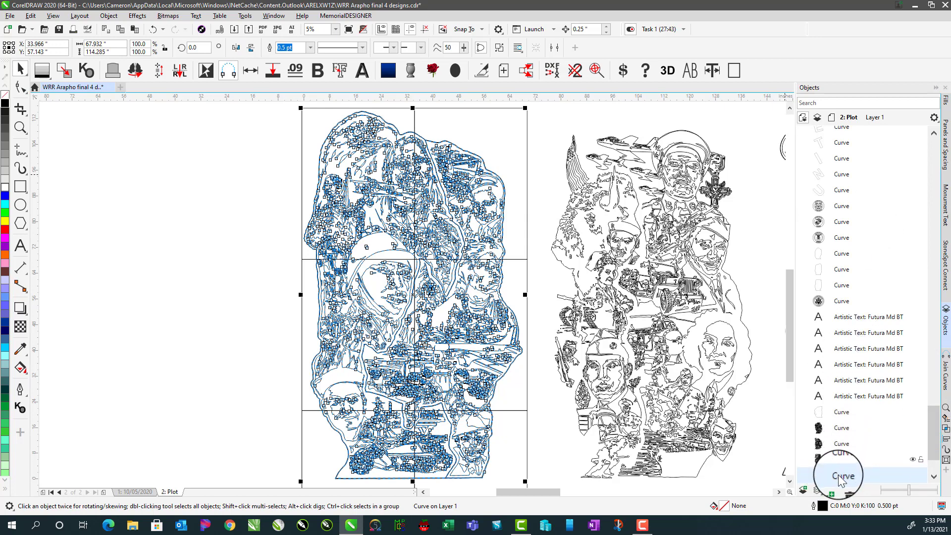
pyautogui.scroll(-1, 866, 467)
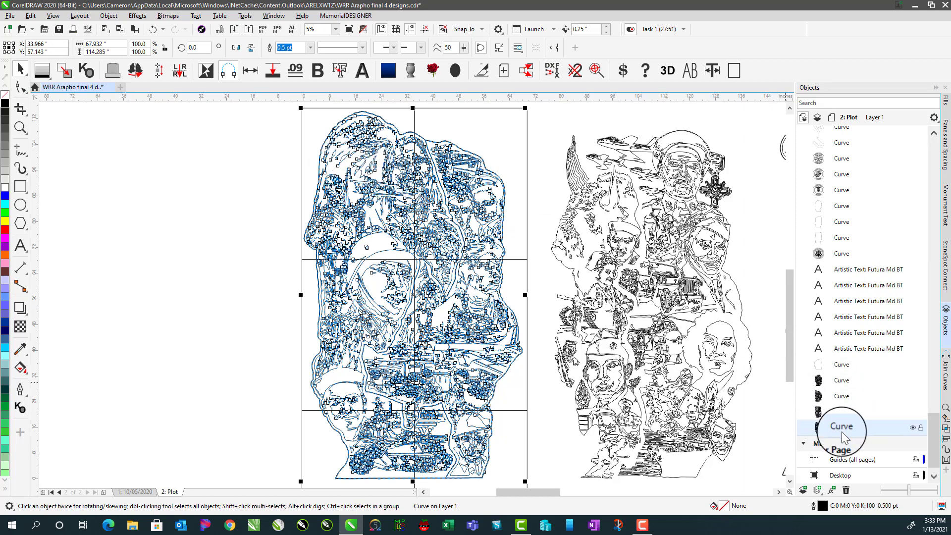
pyautogui.rightClick(840, 431)
pyautogui.click(871, 203)
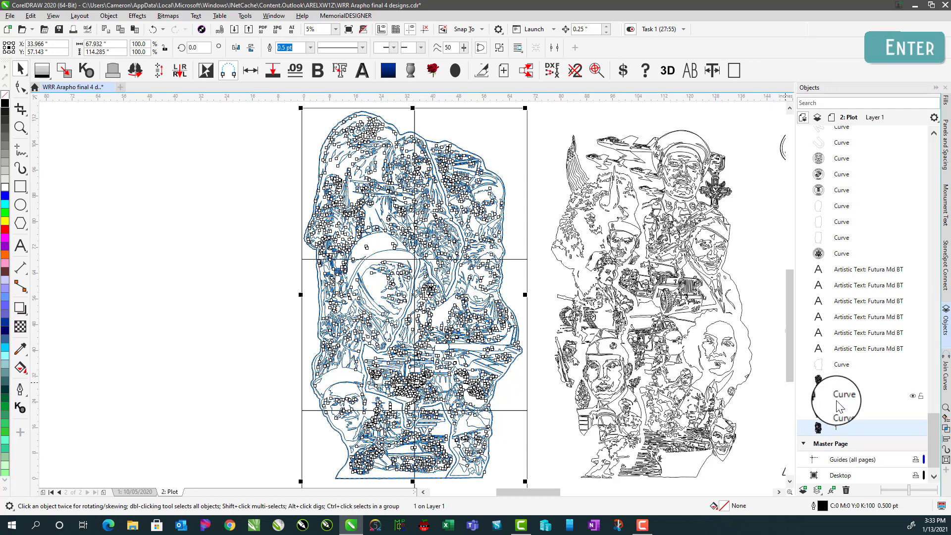
pyautogui.click(542, 132)
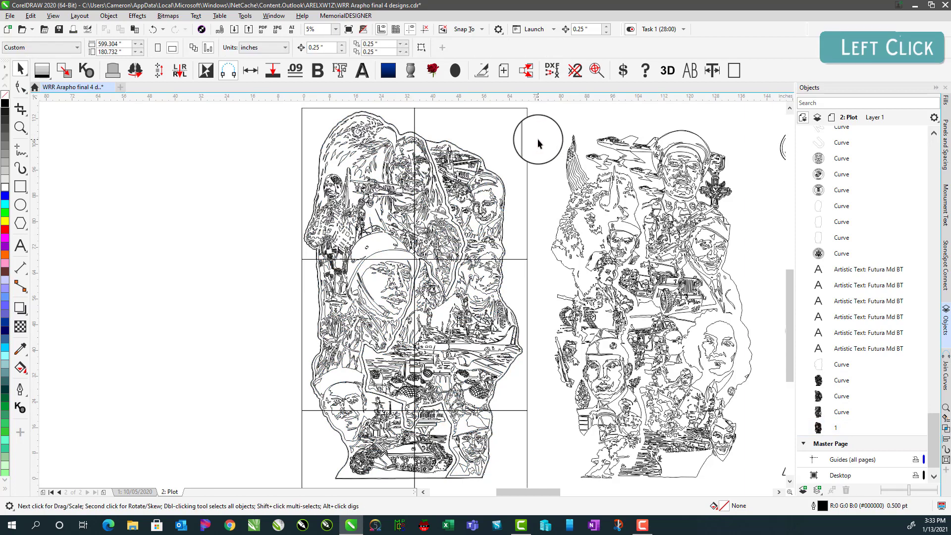
# Intersect the upper-left rectangle with the first design's curve to create a separate piece for that tile
pyautogui.click(308, 107)
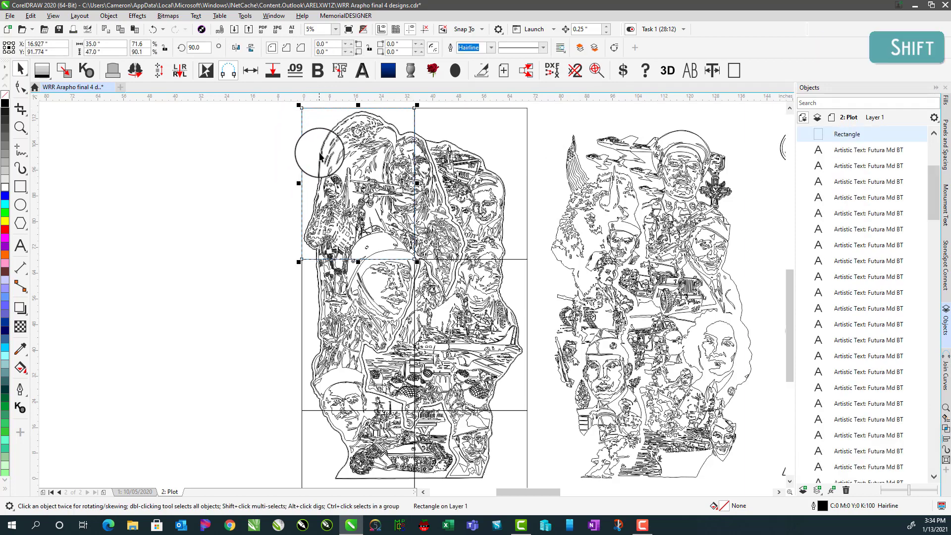
pyautogui.keyDown('shift'); pyautogui.click(330, 129); pyautogui.keyUp('shift')
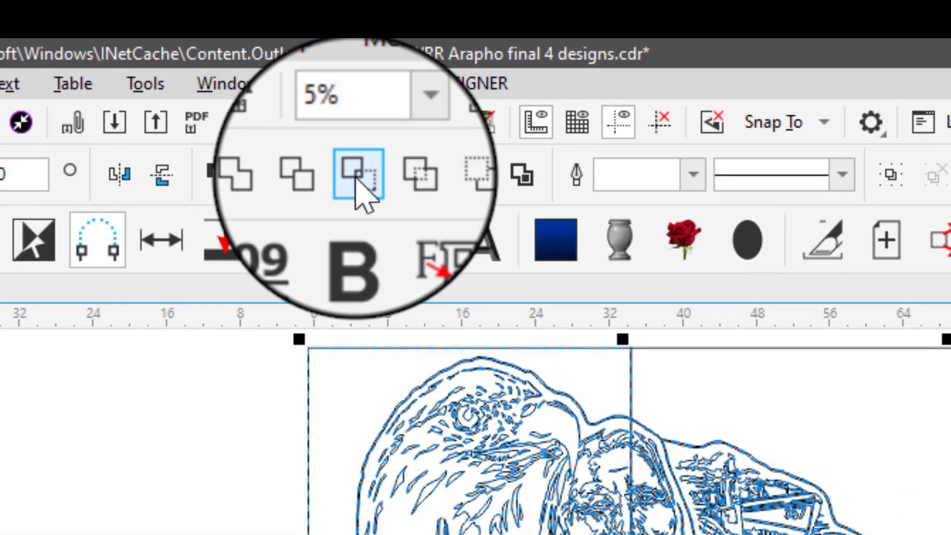
pyautogui.click(319, 49)
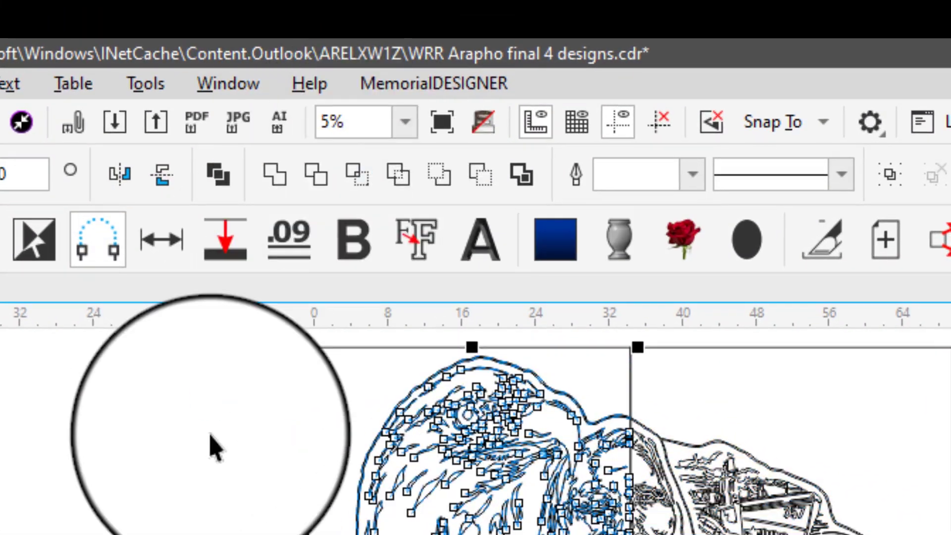
pyautogui.click(446, 367)
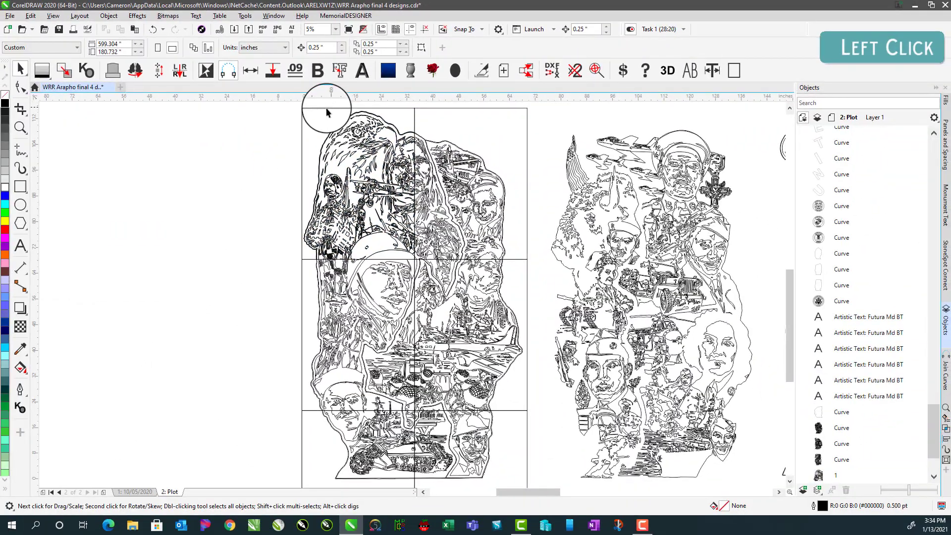
# Move the intersected upper-left piece into the empty area beside the design to check it, and undo the move
pyautogui.click(327, 108)
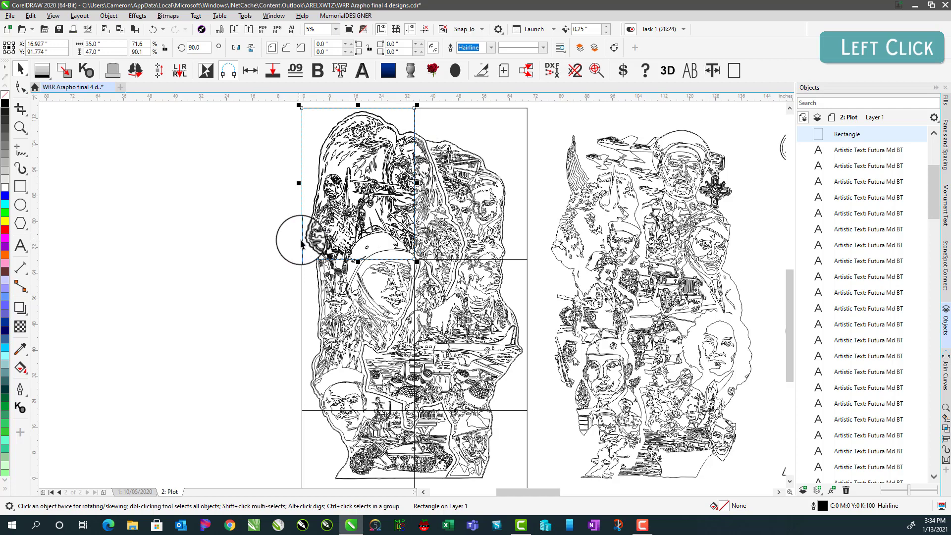
pyautogui.click(319, 118)
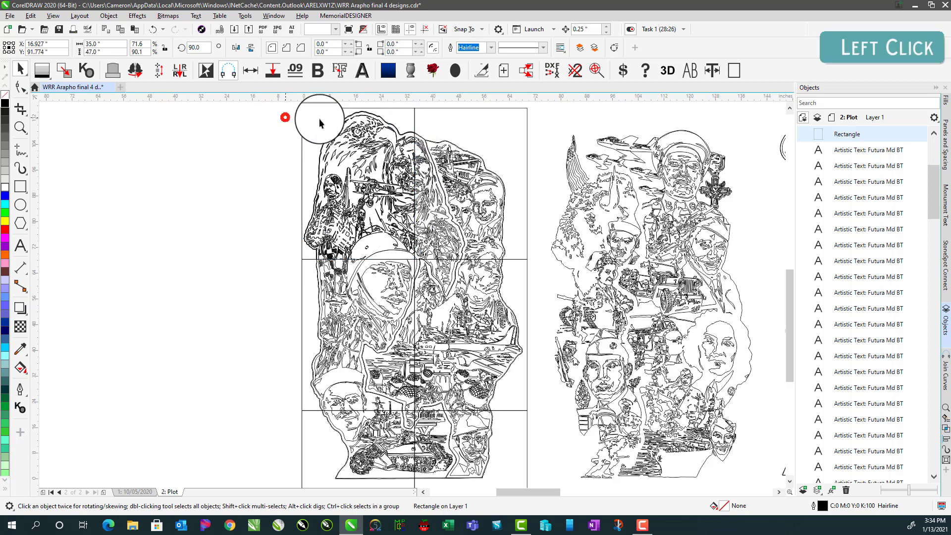
pyautogui.moveTo(327, 113); pyautogui.dragTo(148, 113)
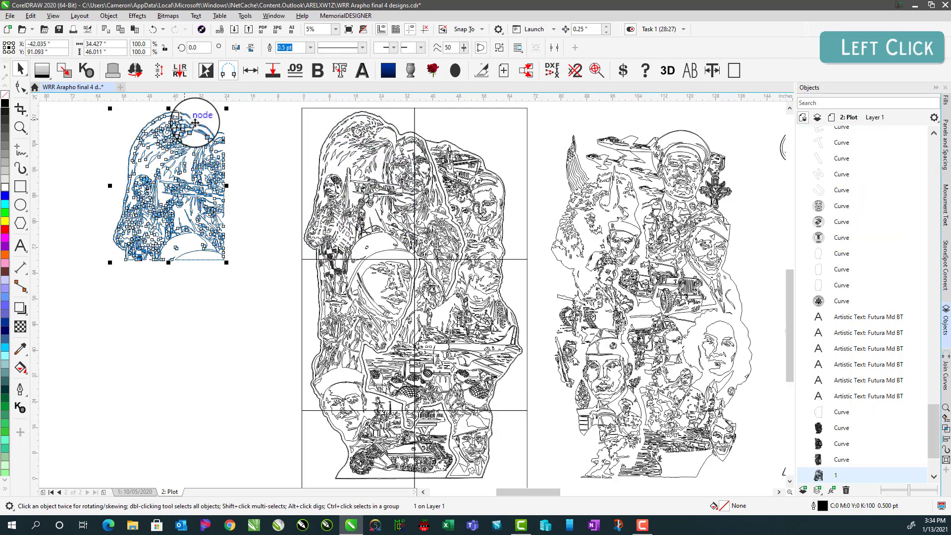
pyautogui.click(262, 189)
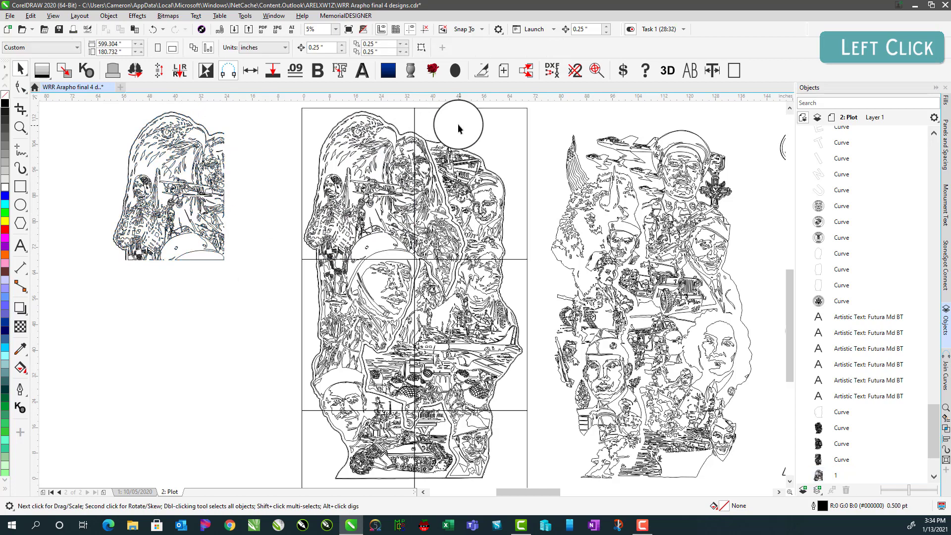
pyautogui.hotkey('ctrl', 'z')
# Intersect the upper-right rectangle with the first design's curve to create that tile's piece
pyautogui.click(523, 112)
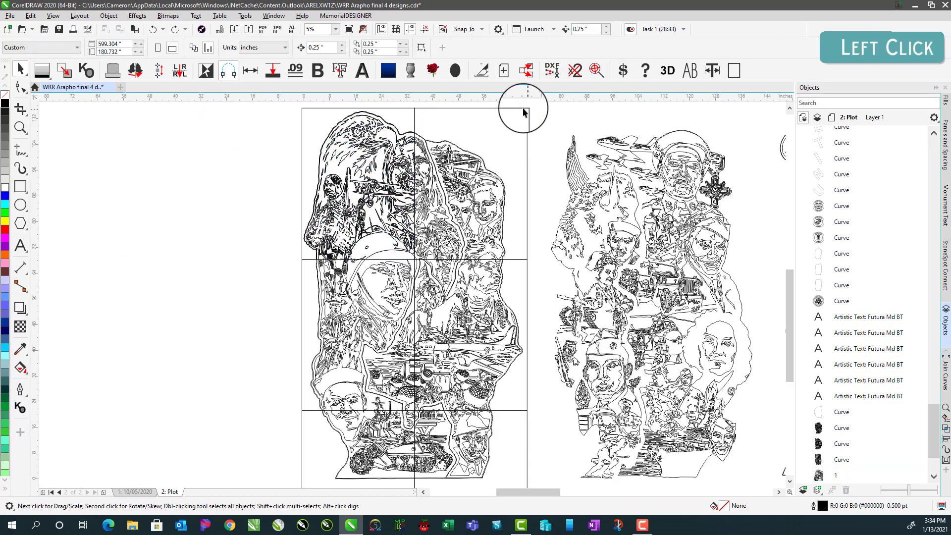
pyautogui.keyDown('shift'); pyautogui.click(451, 173); pyautogui.keyUp('shift')
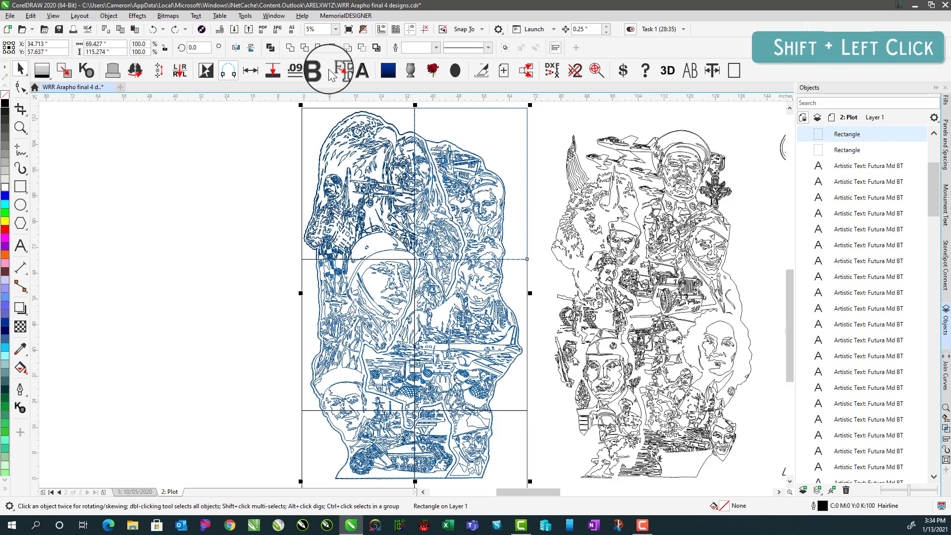
pyautogui.click(320, 48)
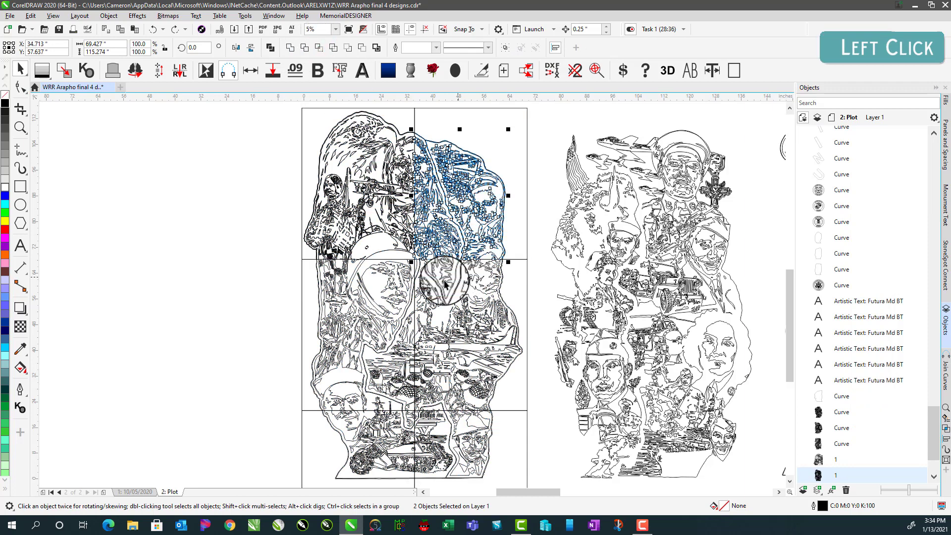
# Intersect each of the two middle-row rectangles with the first design's curve to create their tile pieces
pyautogui.click(302, 293)
pyautogui.keyDown('shift'); pyautogui.click(329, 283); pyautogui.keyUp('shift')
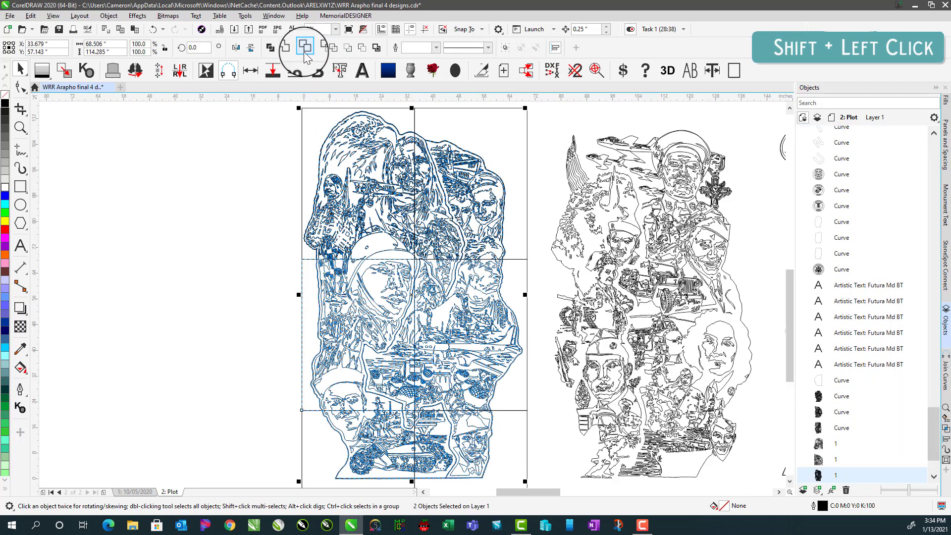
pyautogui.click(315, 53)
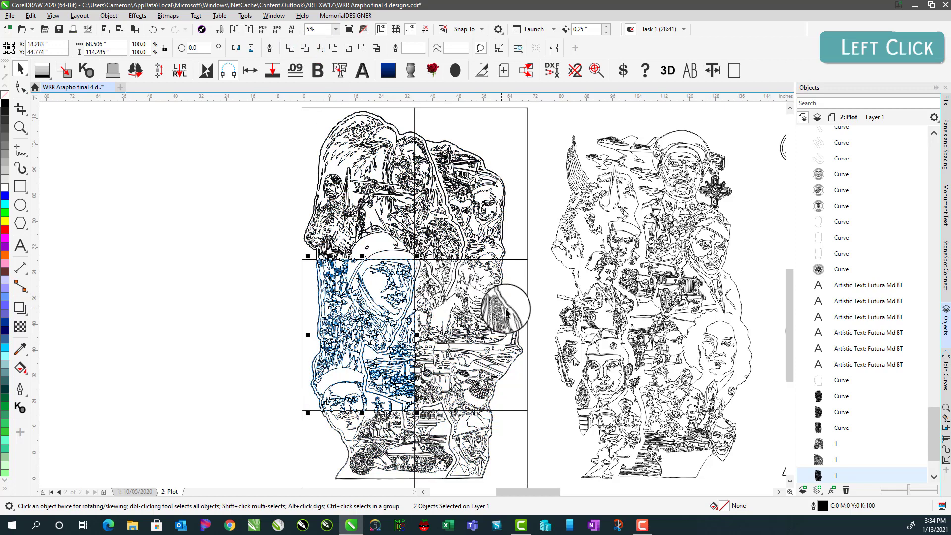
pyautogui.click(527, 293)
pyautogui.keyDown('shift'); pyautogui.click(468, 278); pyautogui.keyUp('shift')
pyautogui.click(318, 48)
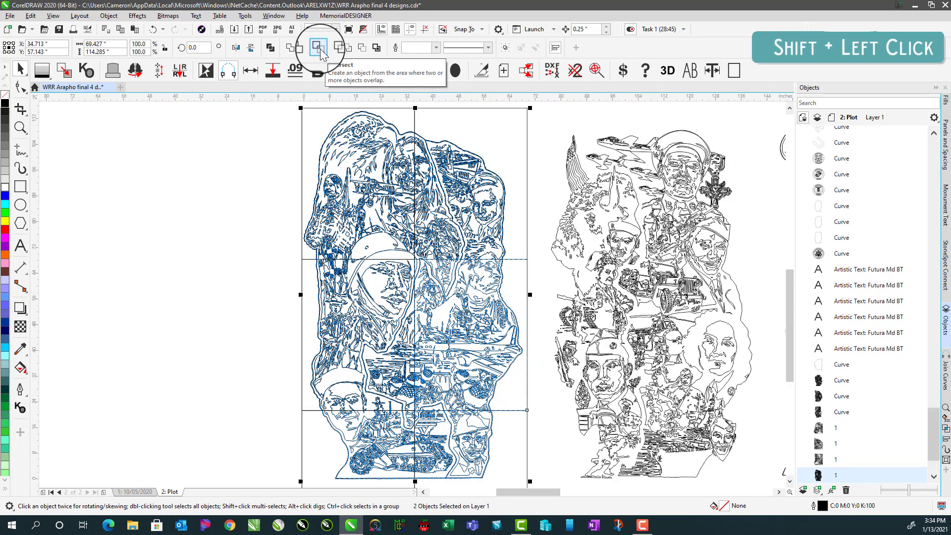
pyautogui.click(320, 48)
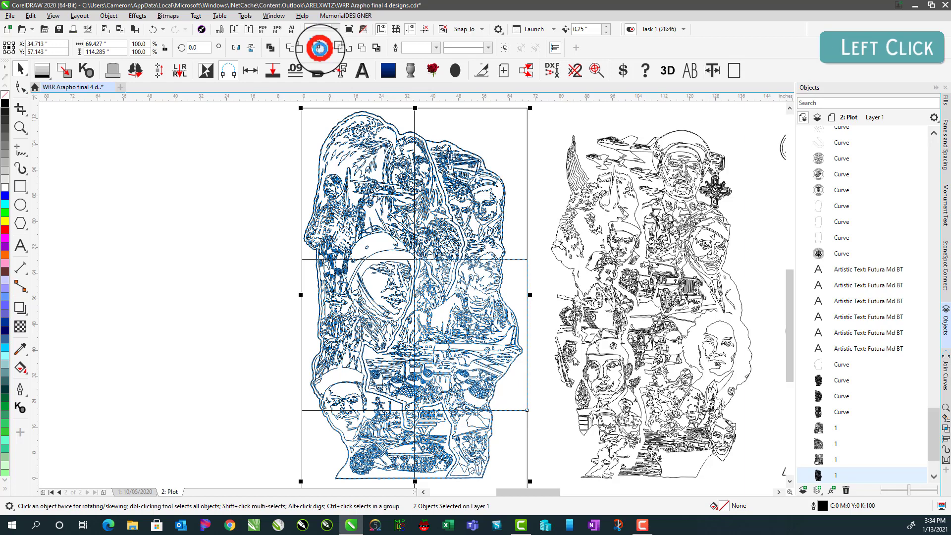
# Intersect each of the two bottom-row rectangles with the first design's curve to create their tile pieces
pyautogui.click(301, 440)
pyautogui.keyDown('shift'); pyautogui.click(363, 424); pyautogui.keyUp('shift')
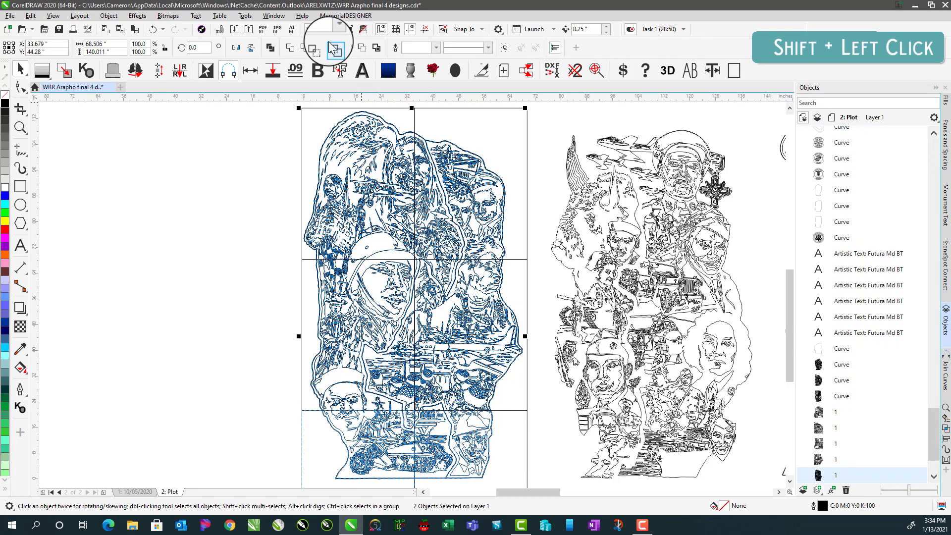
pyautogui.click(319, 47)
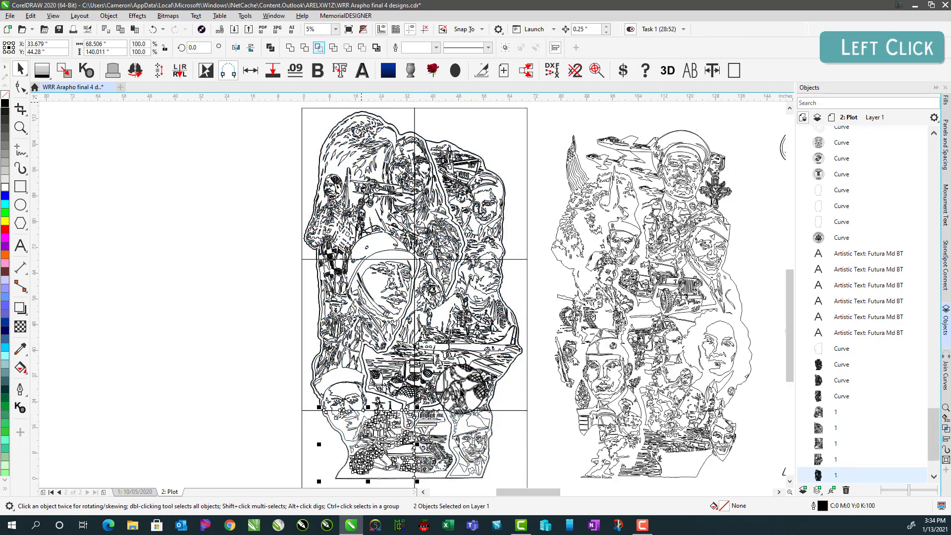
pyautogui.click(527, 437)
pyautogui.keyDown('shift'); pyautogui.click(449, 423); pyautogui.keyUp('shift')
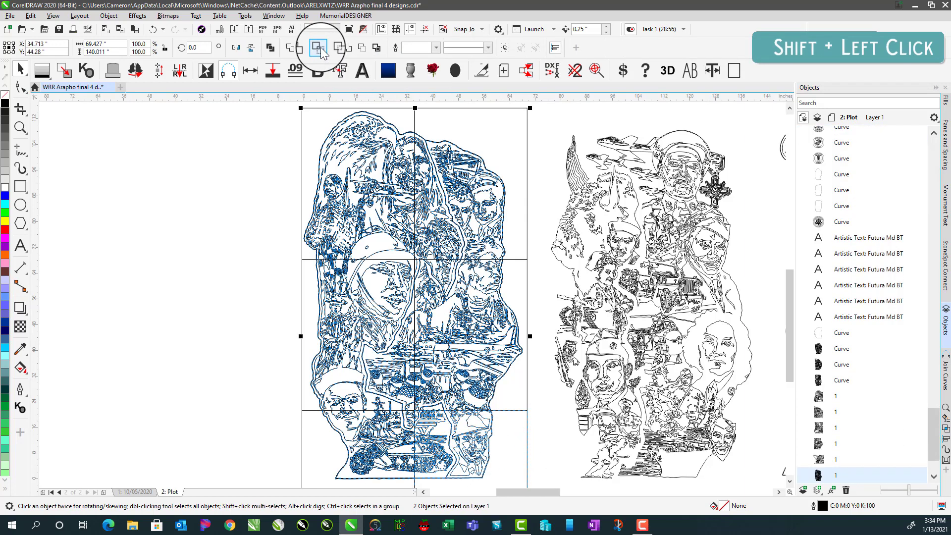
pyautogui.click(320, 46)
pyautogui.click(254, 325)
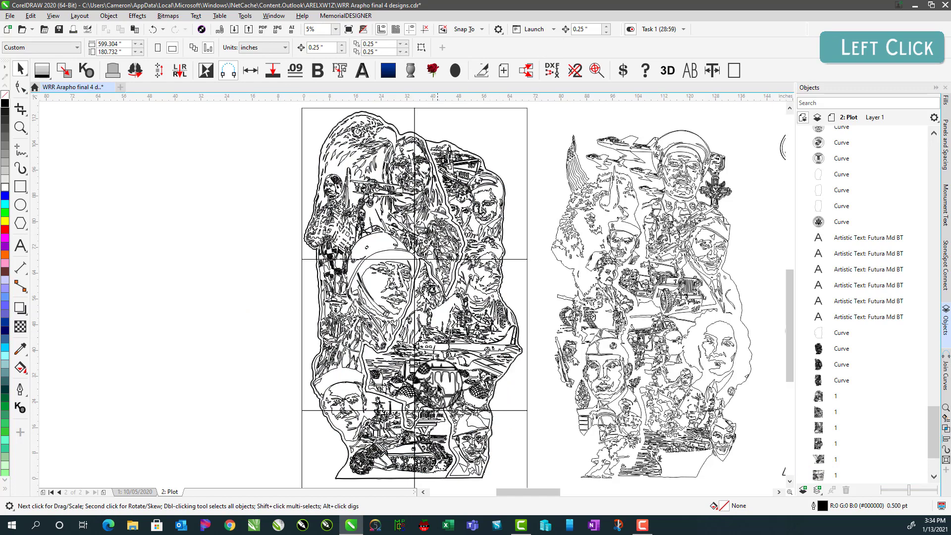
# Examine the objects named 1 in the object list to identify each tile piece and the full design
pyautogui.click(934, 426)
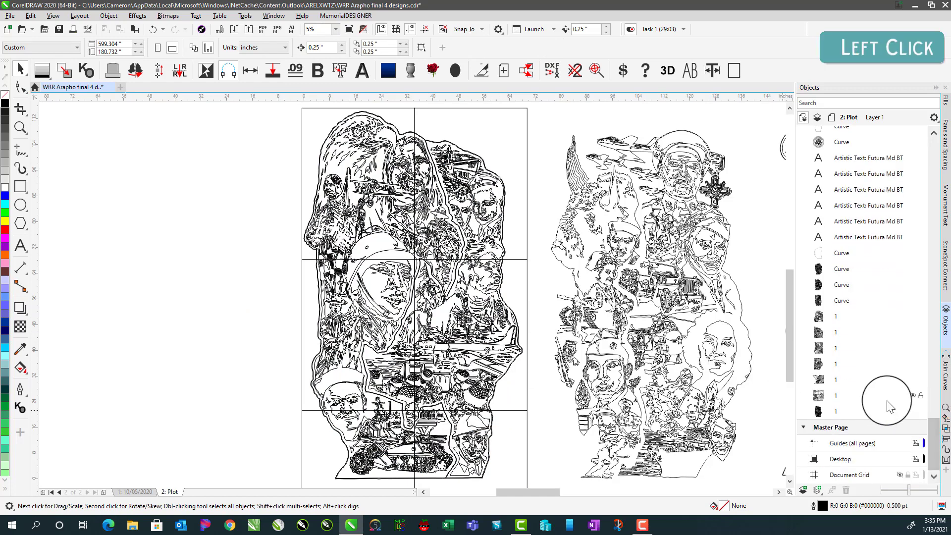
pyautogui.click(832, 399)
pyautogui.click(821, 382)
pyautogui.click(821, 366)
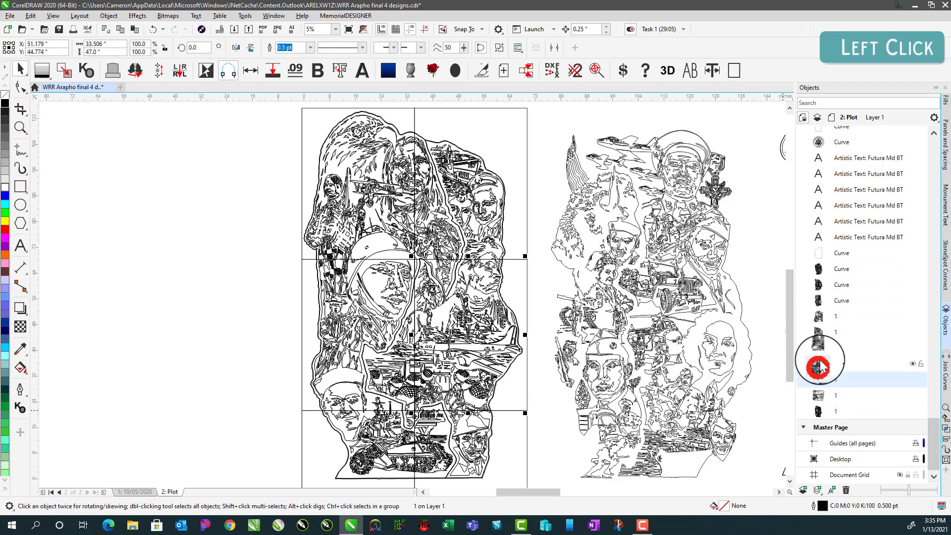
pyautogui.click(821, 349)
pyautogui.click(820, 332)
pyautogui.click(819, 316)
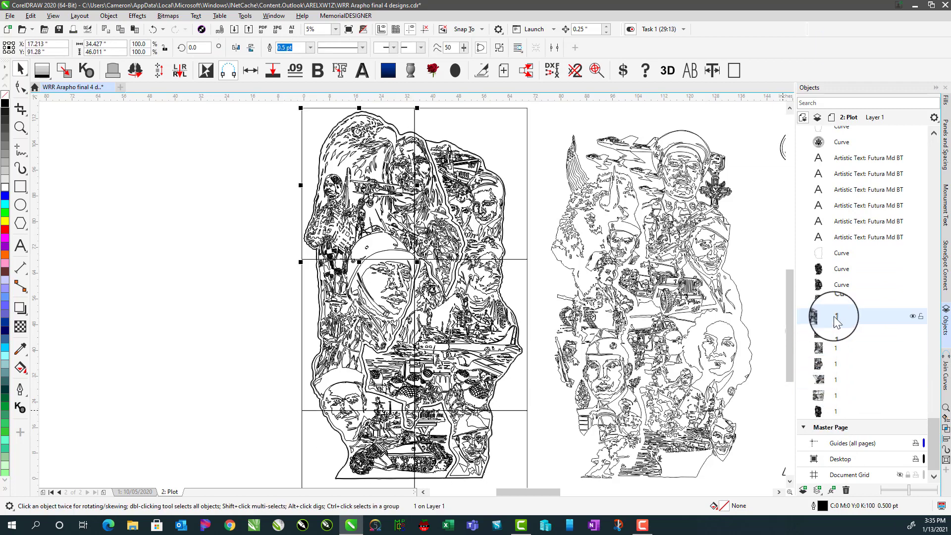
pyautogui.click(823, 411)
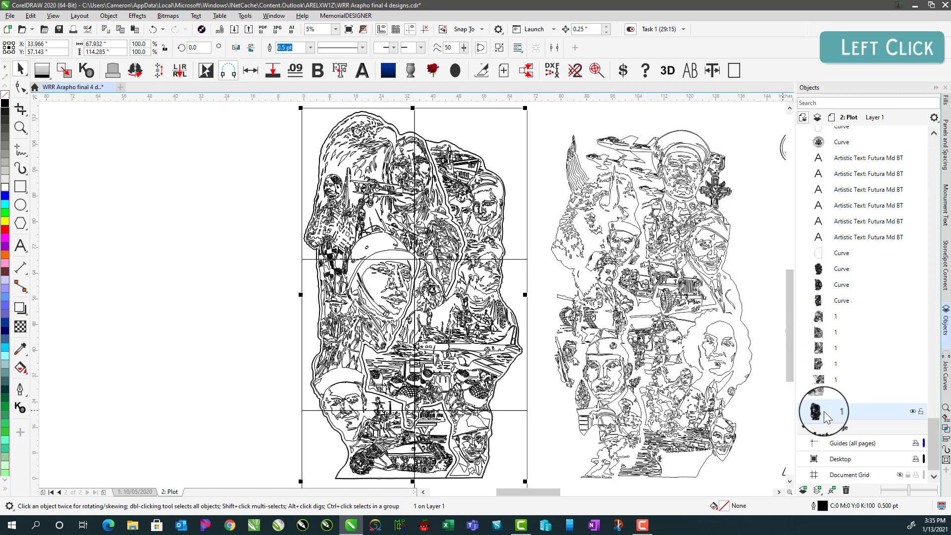
pyautogui.click(818, 316)
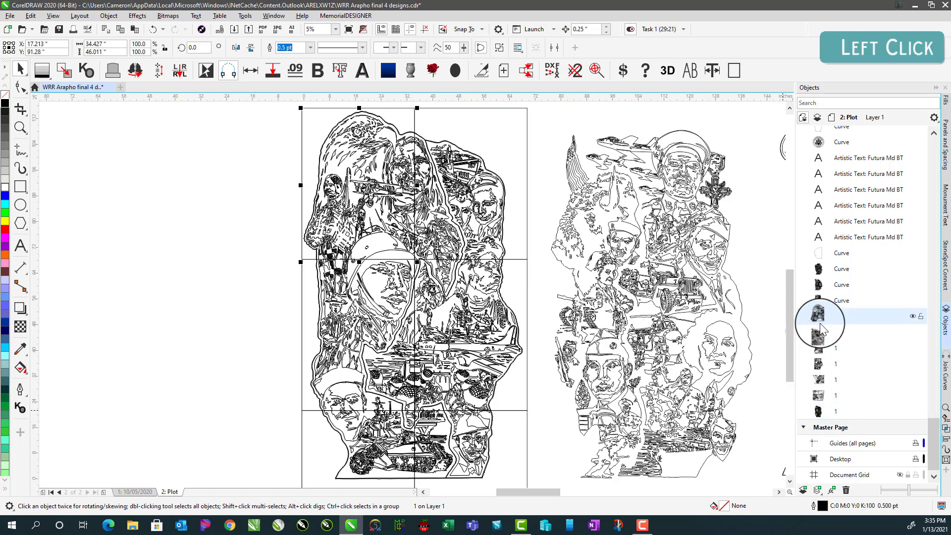
pyautogui.click(821, 399)
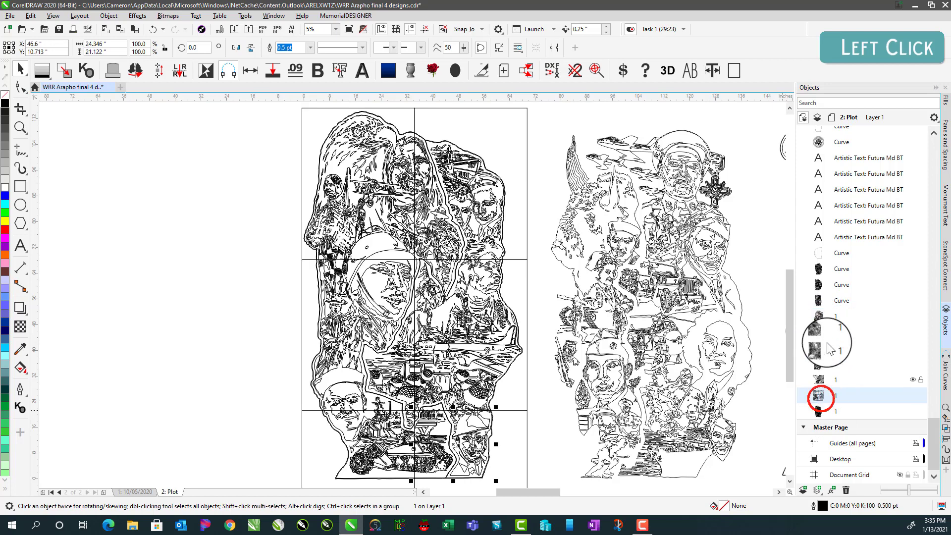
pyautogui.click(538, 140)
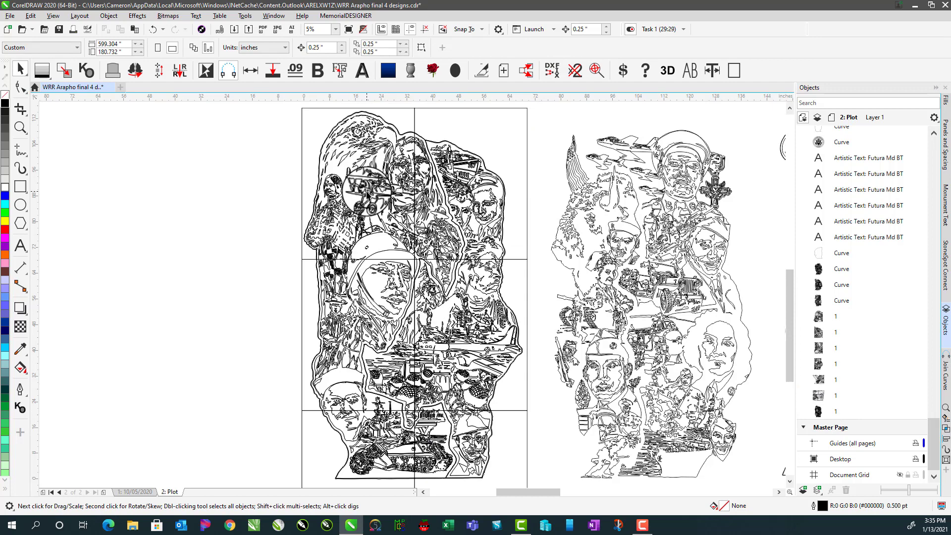
# Select all six tile rectangles over the first design and move them horizontally onto the second design
pyautogui.click(310, 109)
pyautogui.keyDown('shift'); pyautogui.click(439, 108); pyautogui.keyUp('shift')
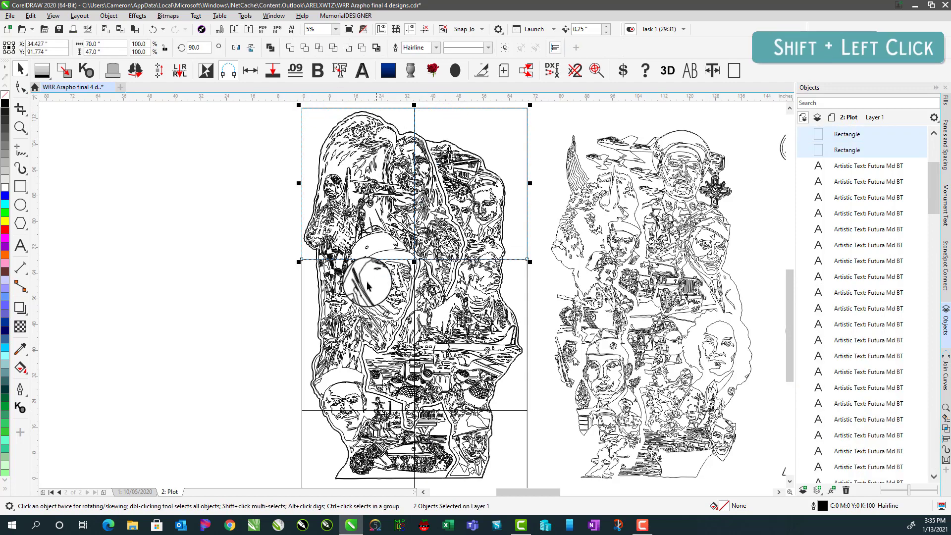
pyautogui.keyDown('shift'); pyautogui.click(301, 329); pyautogui.keyUp('shift')
pyautogui.keyDown('shift'); pyautogui.click(527, 314); pyautogui.keyUp('shift')
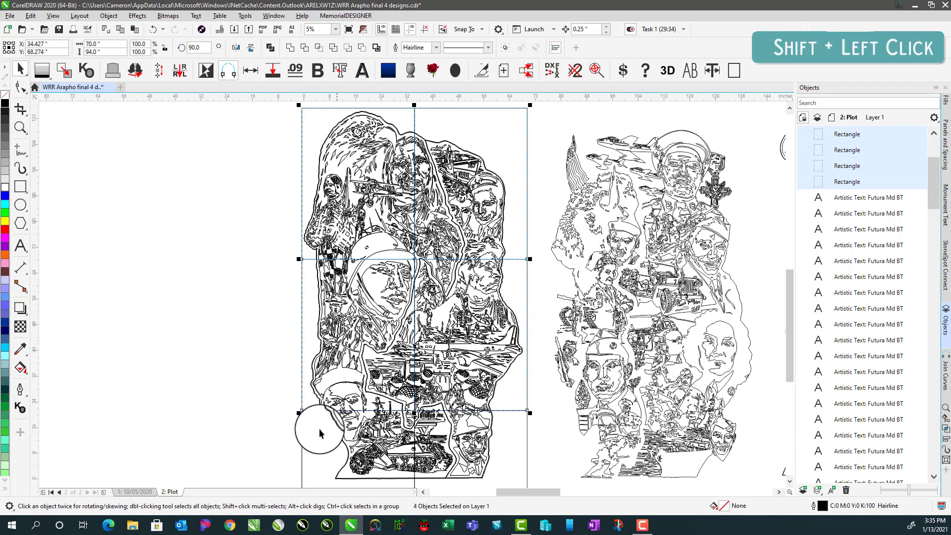
pyautogui.keyDown('shift'); pyautogui.click(302, 448); pyautogui.keyUp('shift')
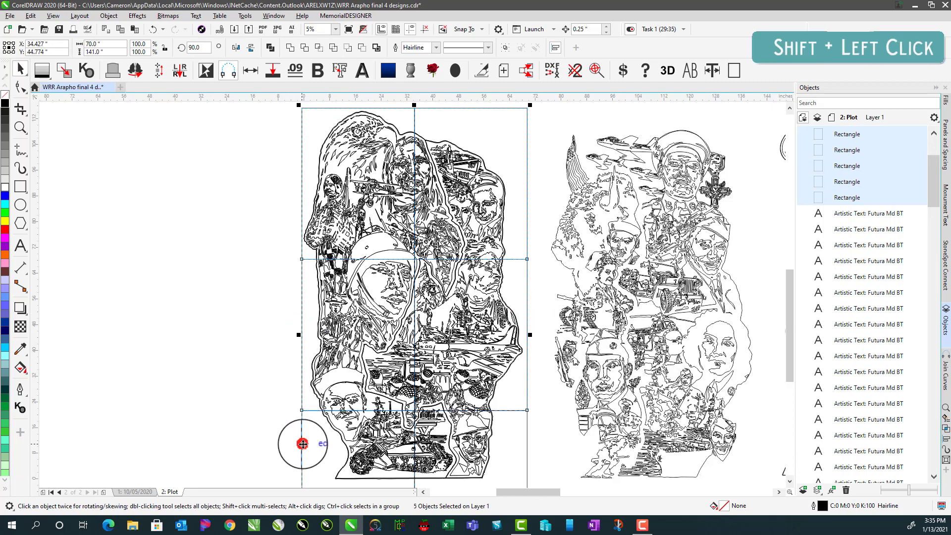
pyautogui.keyDown('shift'); pyautogui.click(527, 435); pyautogui.keyUp('shift')
pyautogui.scroll(-2, 624, 288)
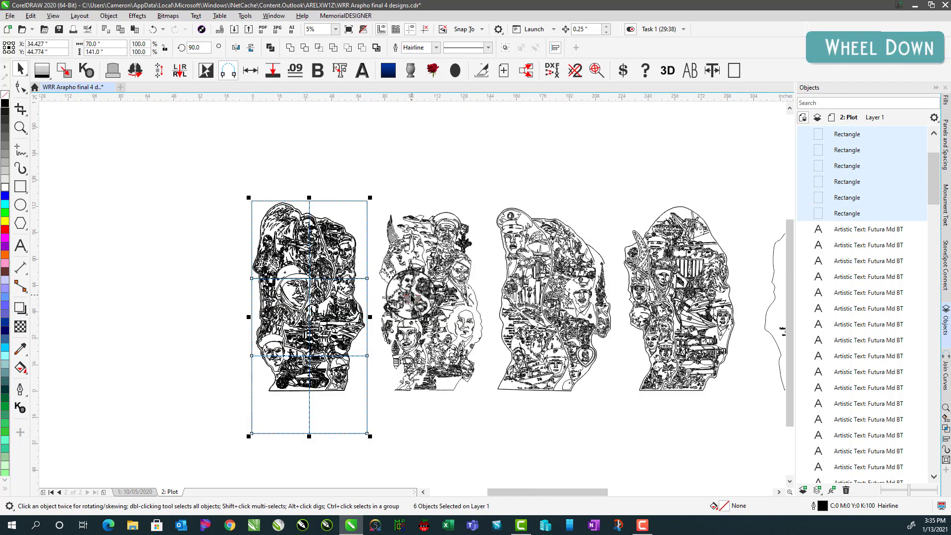
pyautogui.moveTo(317, 322); pyautogui.dragTo(432, 325)
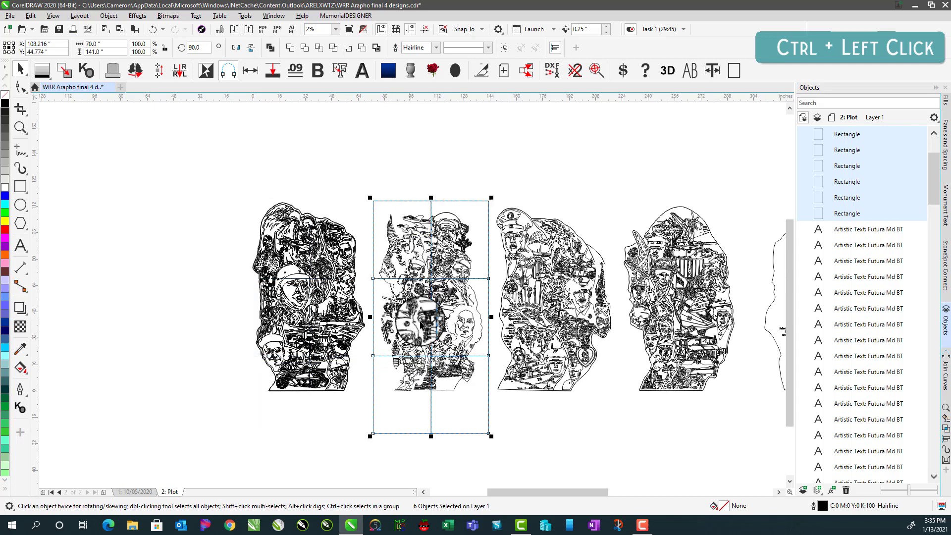
# Intersect each of the two top-row rectangles with the second design's curve to create their tile pieces
pyautogui.click(415, 201)
pyautogui.keyDown('shift'); pyautogui.click(409, 231); pyautogui.keyUp('shift')
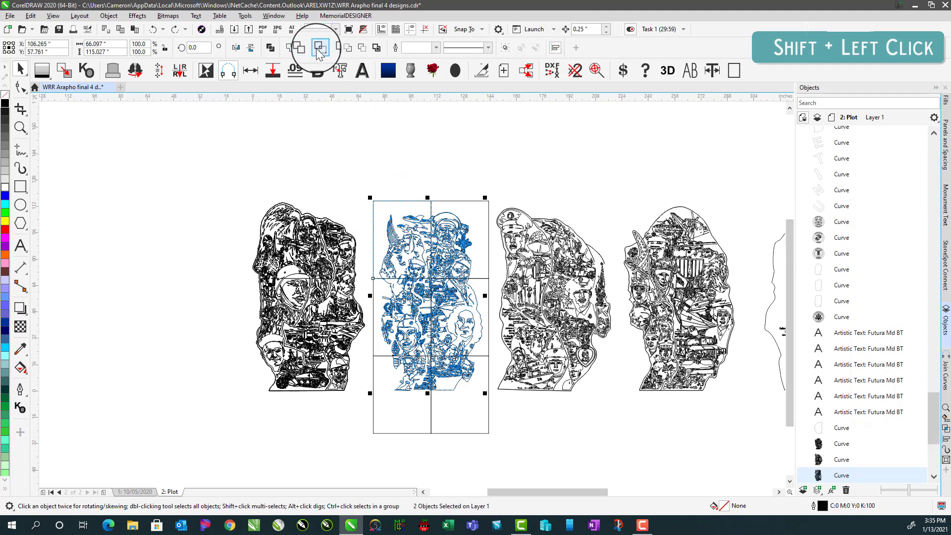
pyautogui.click(447, 204)
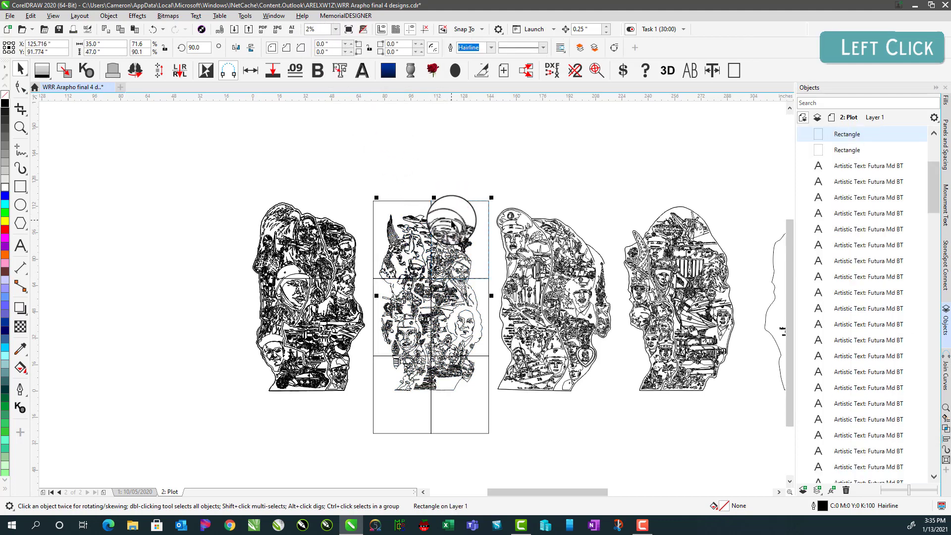
pyautogui.keyDown('shift'); pyautogui.click(451, 224); pyautogui.keyUp('shift')
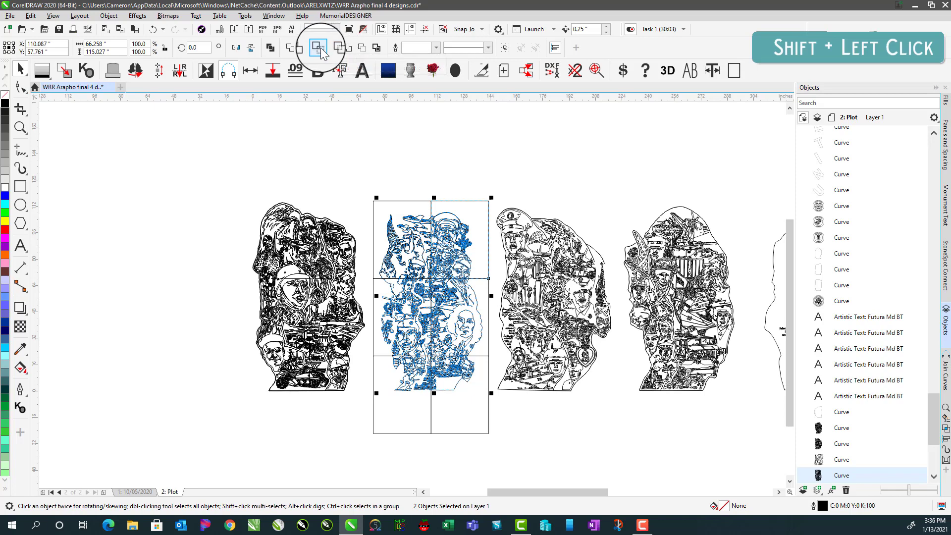
pyautogui.click(333, 49)
# Intersect each of the two middle-row rectangles with the second design's curve to create their tile pieces
pyautogui.click(373, 307)
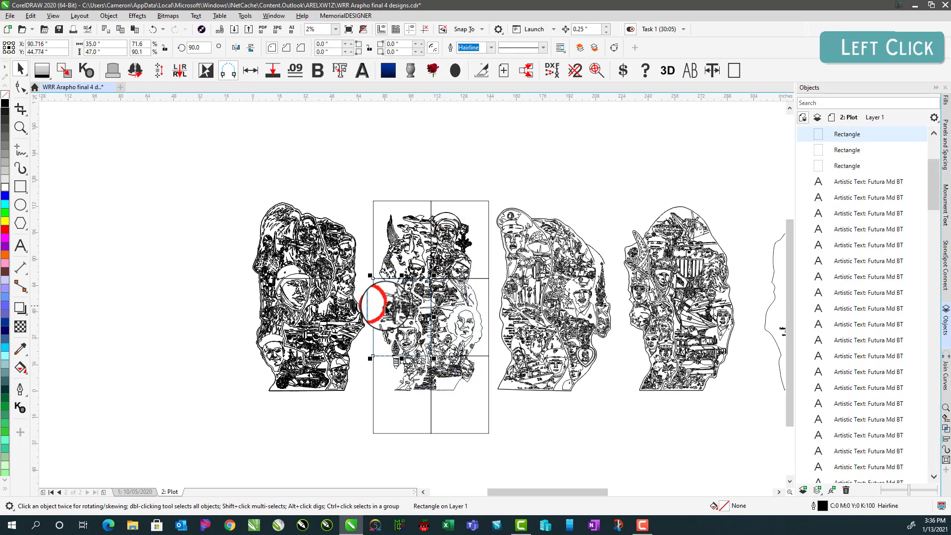
pyautogui.keyDown('shift'); pyautogui.click(392, 304); pyautogui.keyUp('shift')
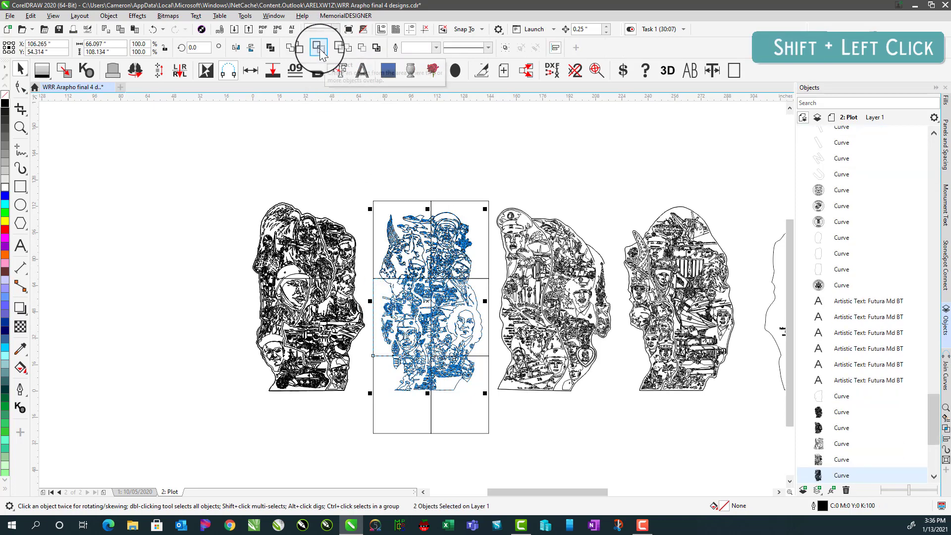
pyautogui.click(319, 48)
pyautogui.click(488, 295)
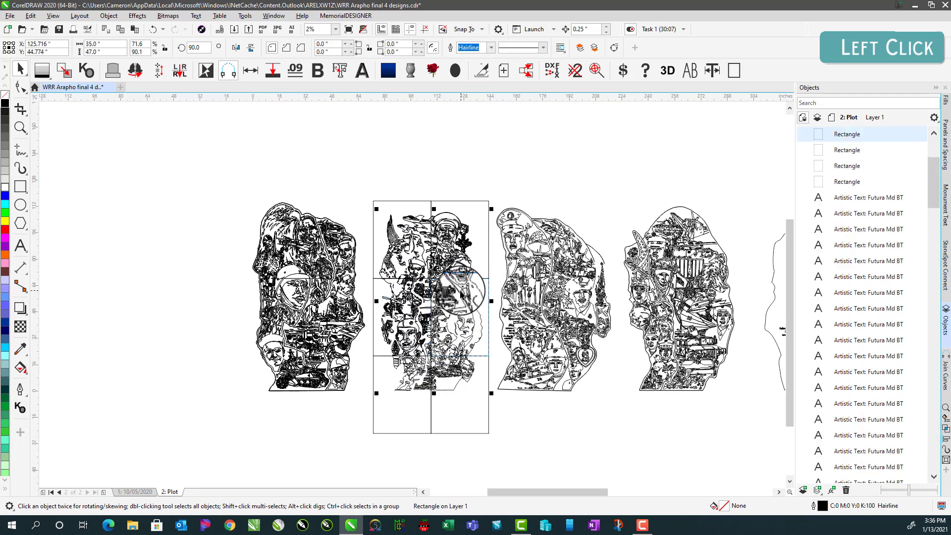
pyautogui.keyDown('shift'); pyautogui.click(426, 292); pyautogui.keyUp('shift')
pyautogui.click(320, 49)
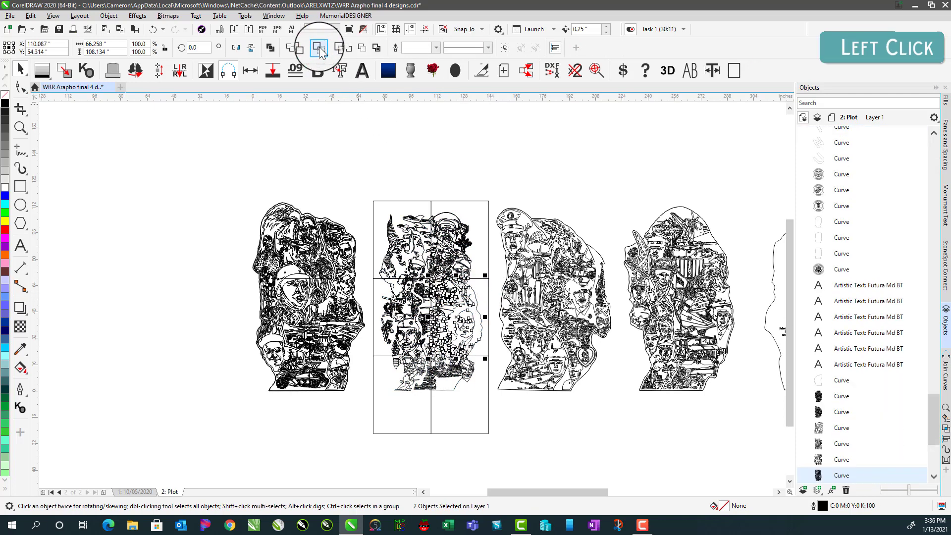
# Intersect each of the two bottom-row rectangles with the second design's curve to create their tile pieces
pyautogui.click(489, 395)
pyautogui.keyDown('shift'); pyautogui.click(450, 375); pyautogui.keyUp('shift')
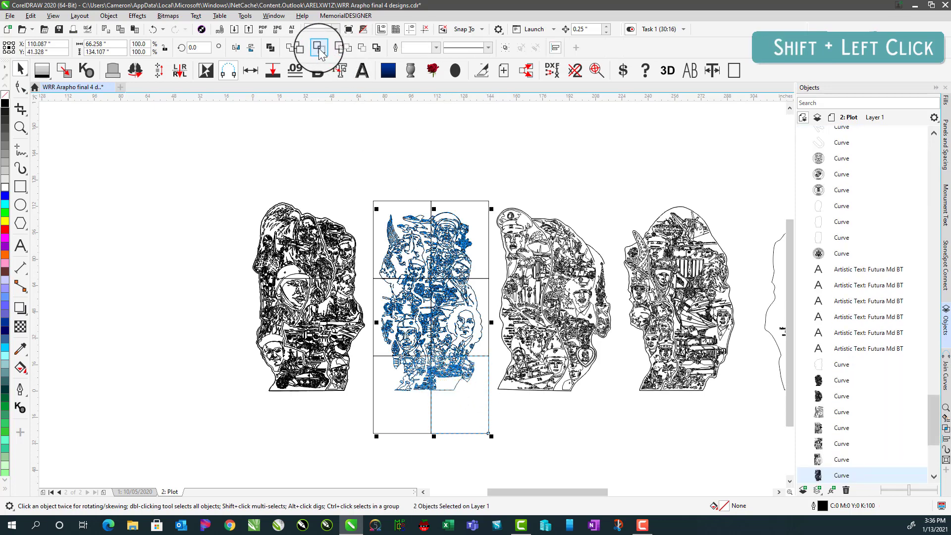
pyautogui.click(320, 48)
pyautogui.click(392, 379)
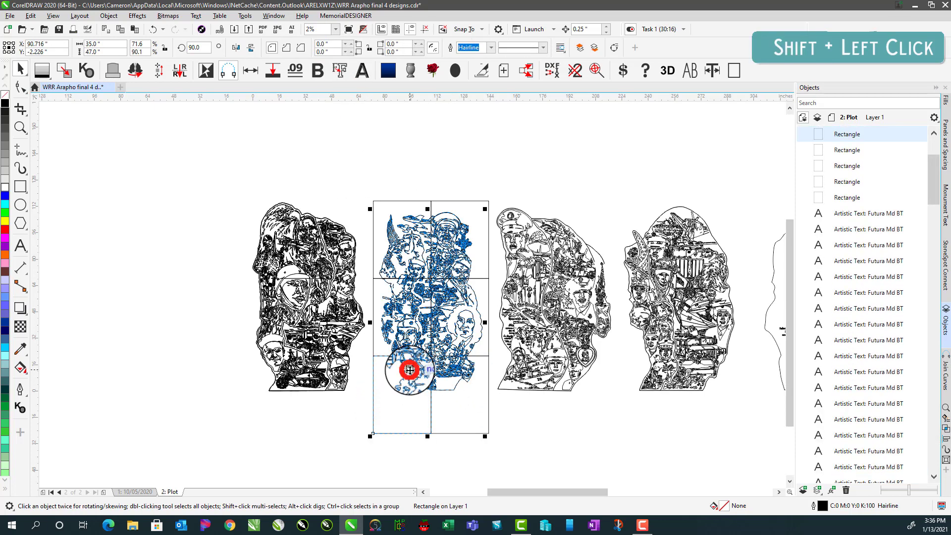
pyautogui.keyDown('shift'); pyautogui.click(409, 369); pyautogui.keyUp('shift')
pyautogui.click(319, 48)
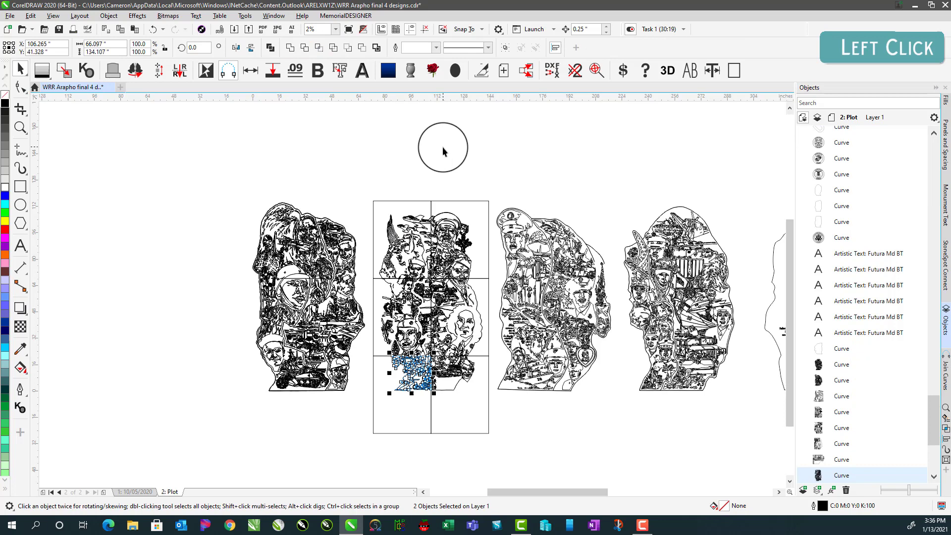
pyautogui.click(471, 182)
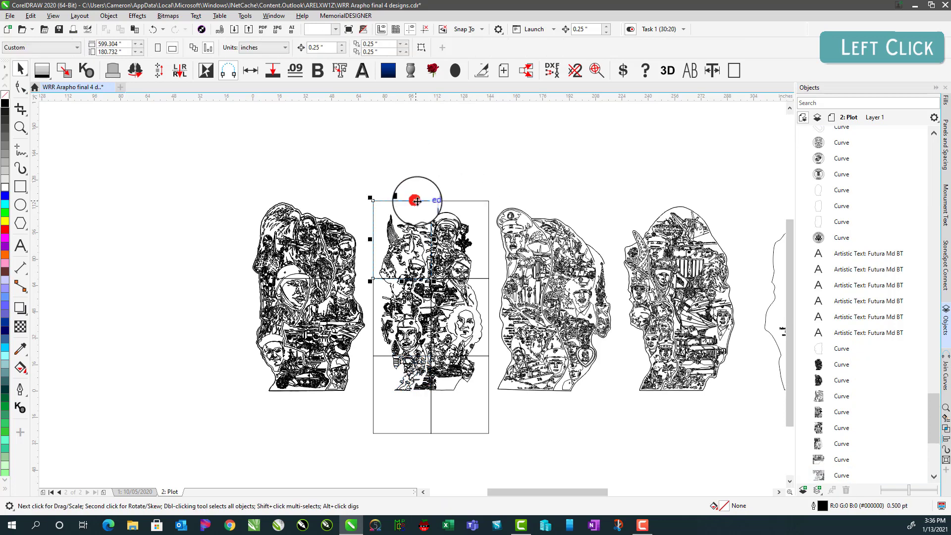
# Select all six tile rectangles over the second design and move them horizontally onto the third design
pyautogui.click(416, 200)
pyautogui.keyDown('shift'); pyautogui.click(375, 338); pyautogui.keyUp('shift')
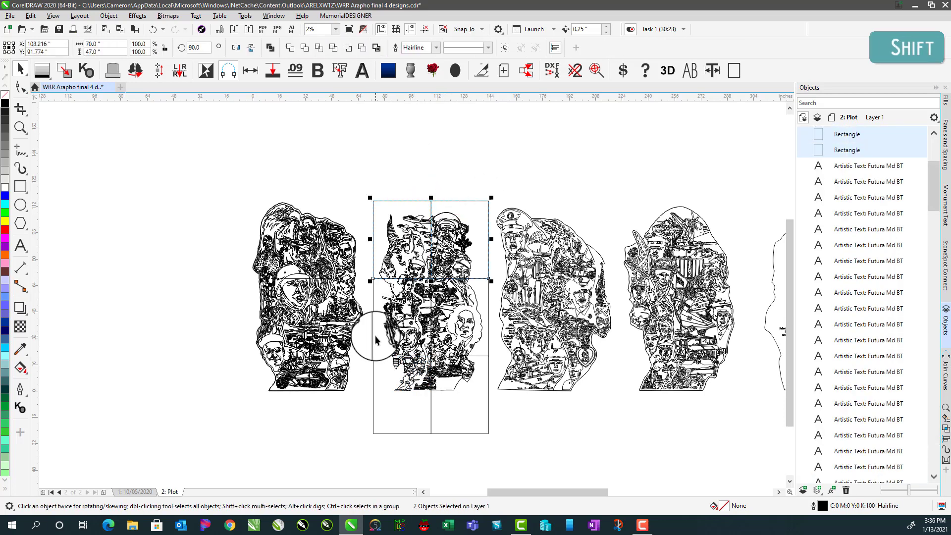
pyautogui.keyDown('shift'); pyautogui.click(487, 329); pyautogui.keyUp('shift')
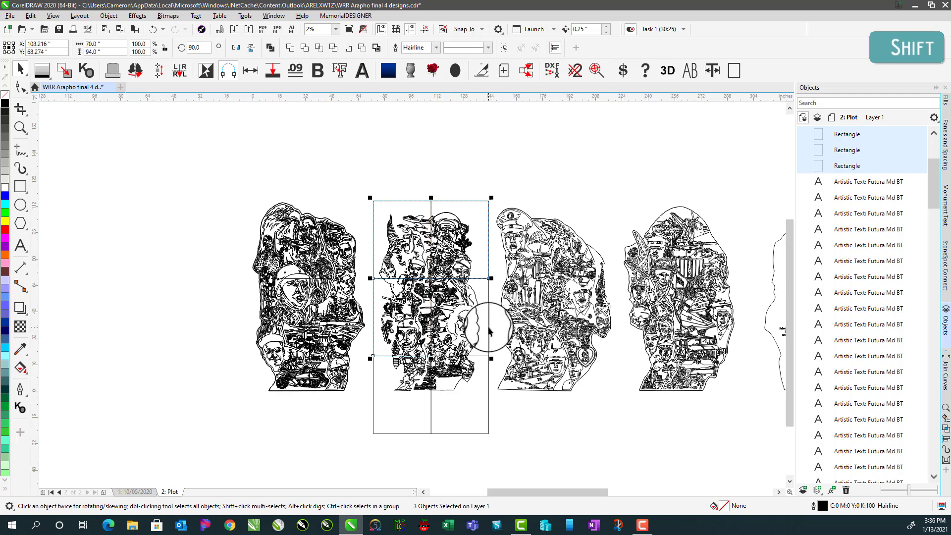
pyautogui.keyDown('shift'); pyautogui.click(373, 399); pyautogui.keyUp('shift')
pyautogui.keyDown('shift'); pyautogui.click(485, 403); pyautogui.keyUp('shift')
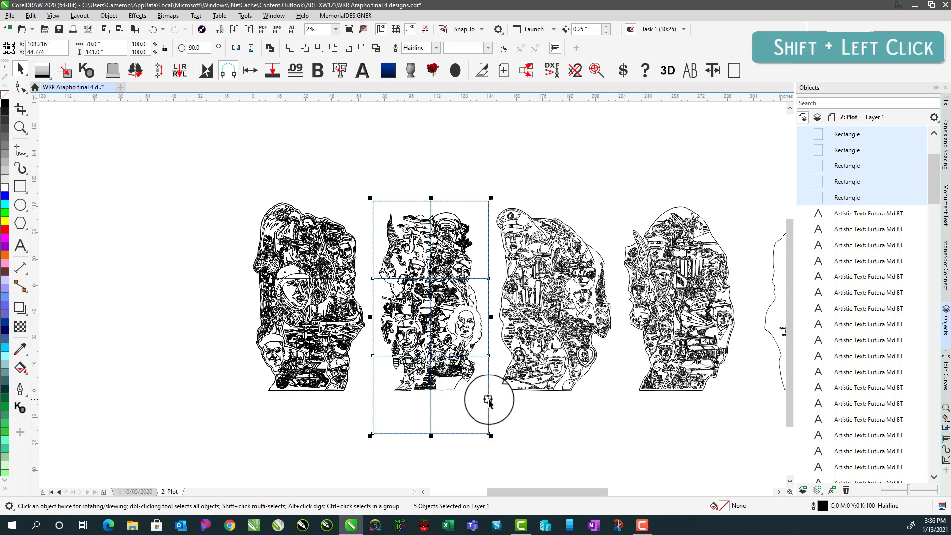
pyautogui.keyDown('shift'); pyautogui.click(488, 401); pyautogui.keyUp('shift')
pyautogui.moveTo(431, 278); pyautogui.dragTo(554, 276)
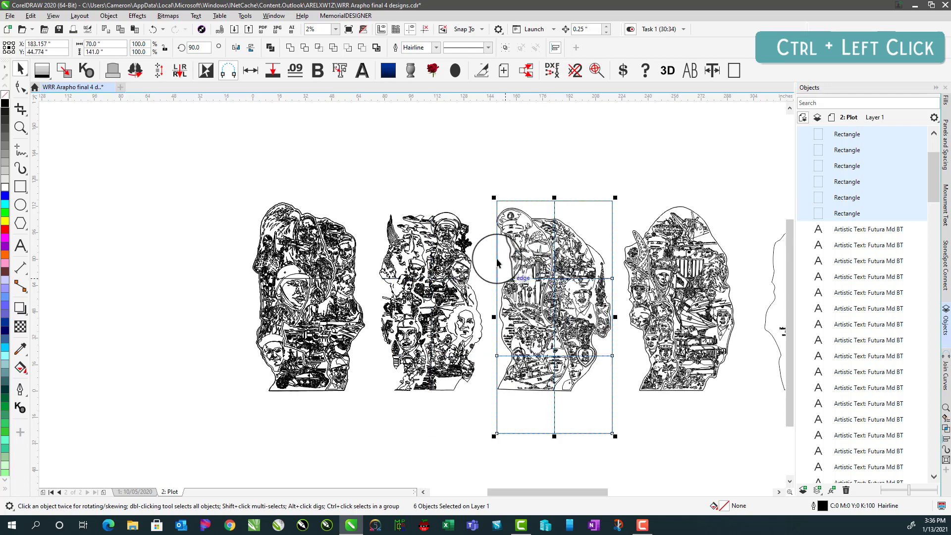
# Shift the six rectangles slightly left to clear the third design's left outline, and check the clearance on its right side
pyautogui.scroll(7, 502, 228)
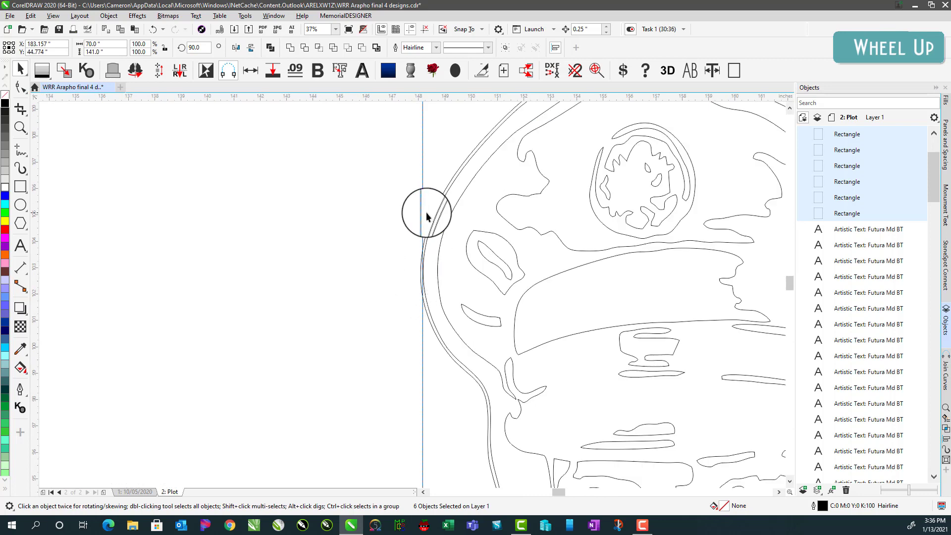
pyautogui.moveTo(422, 213); pyautogui.dragTo(426, 283)
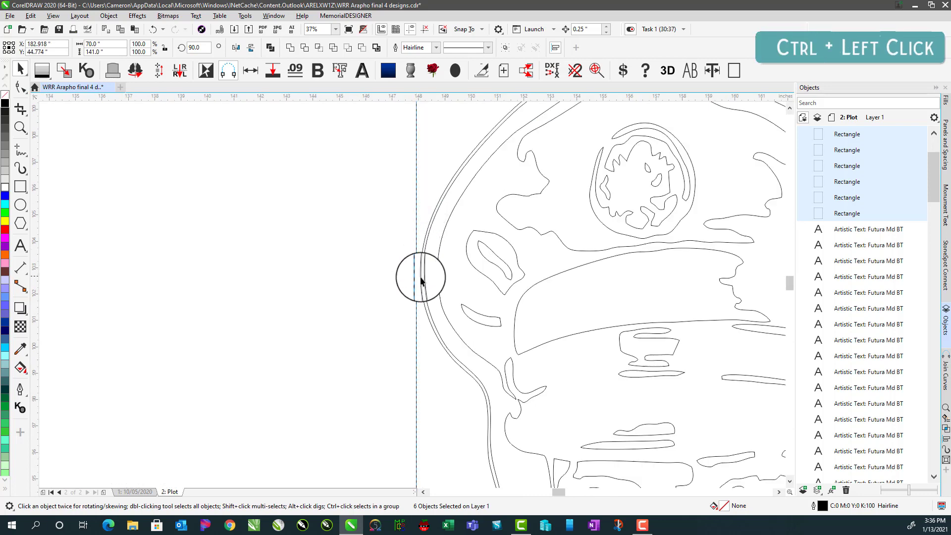
pyautogui.scroll(-4, 435, 233)
pyautogui.scroll(-2, 431, 306)
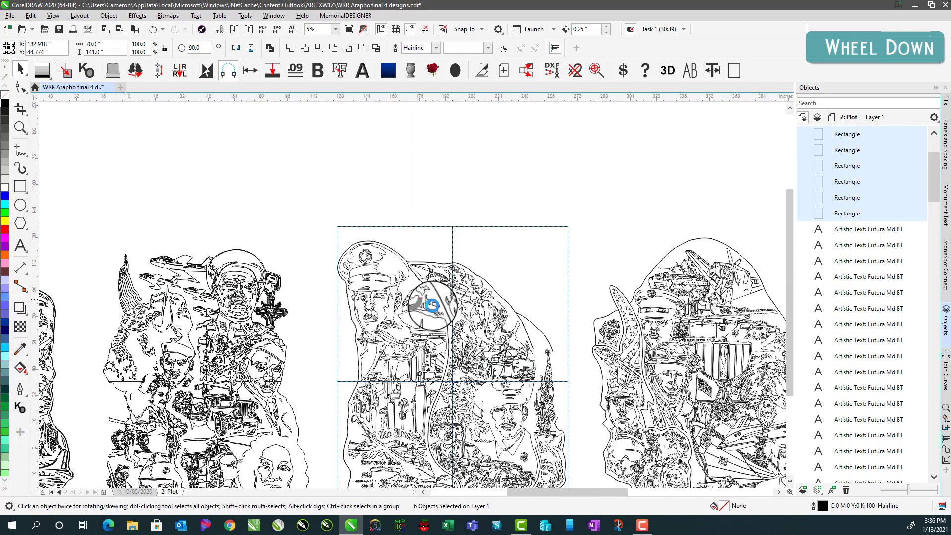
pyautogui.scroll(-1, 492, 346)
pyautogui.scroll(5, 410, 295)
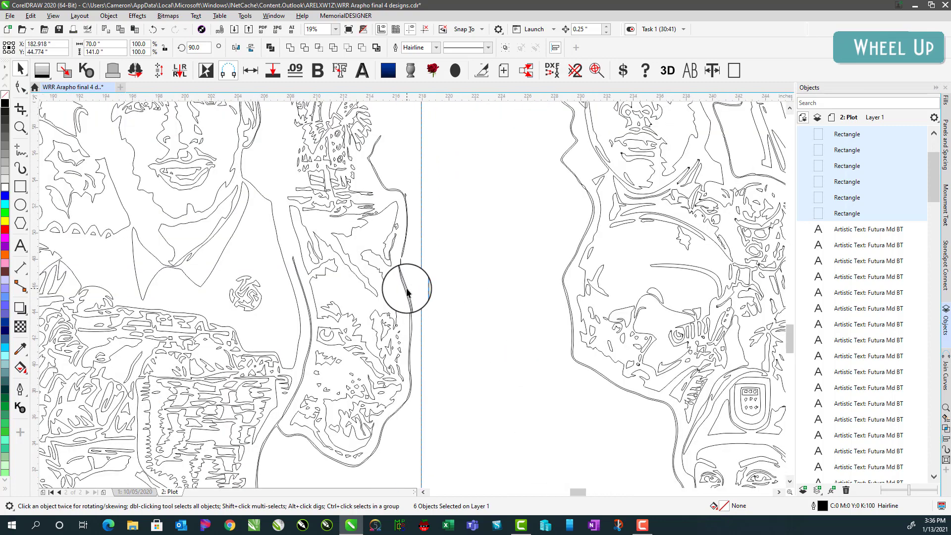
pyautogui.scroll(-6, 406, 292)
pyautogui.click(336, 181)
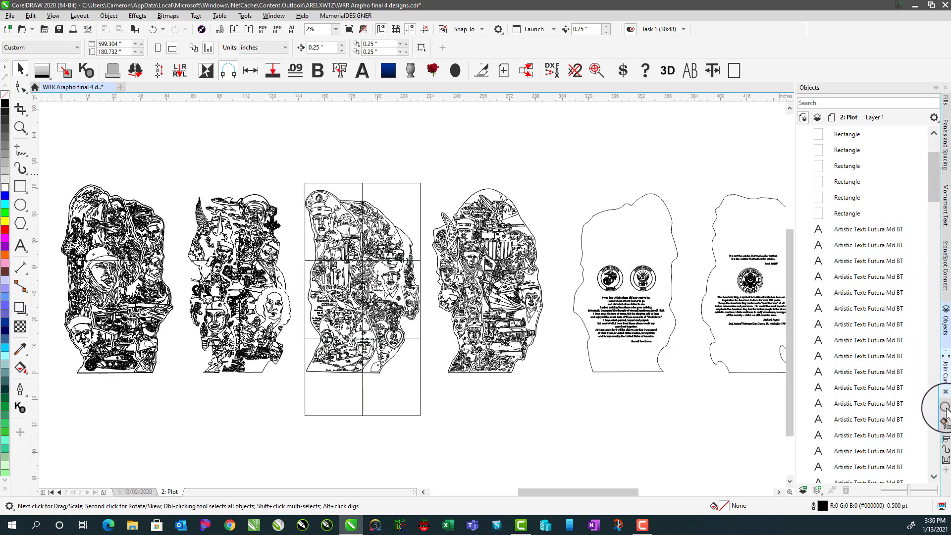
# Open the shaping settings and review the available shaping operations, keeping Intersect as the operation
pyautogui.click(946, 429)
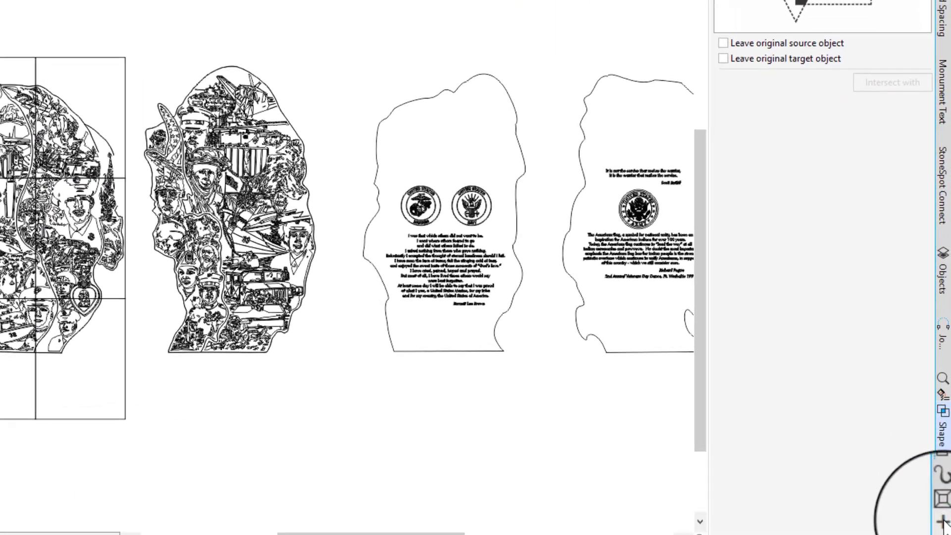
pyautogui.click(943, 478)
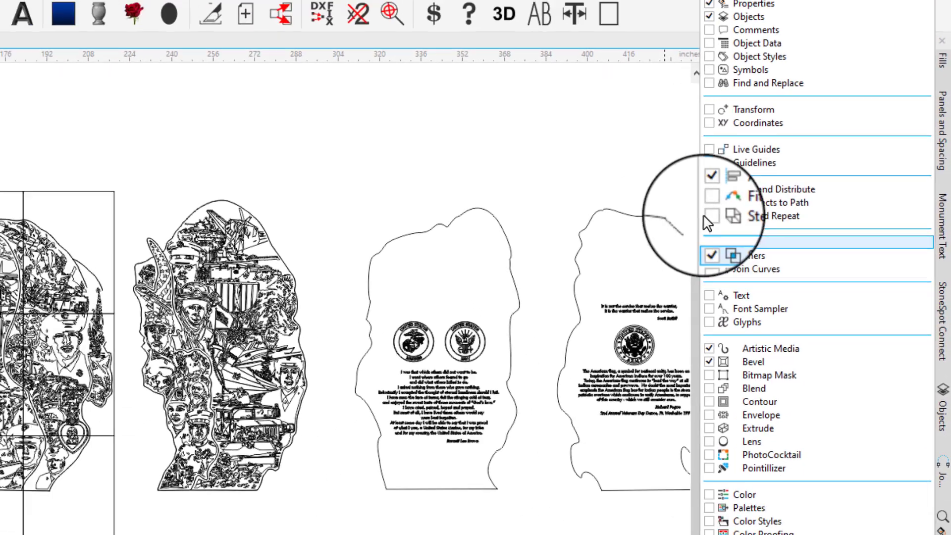
pyautogui.click(529, 129)
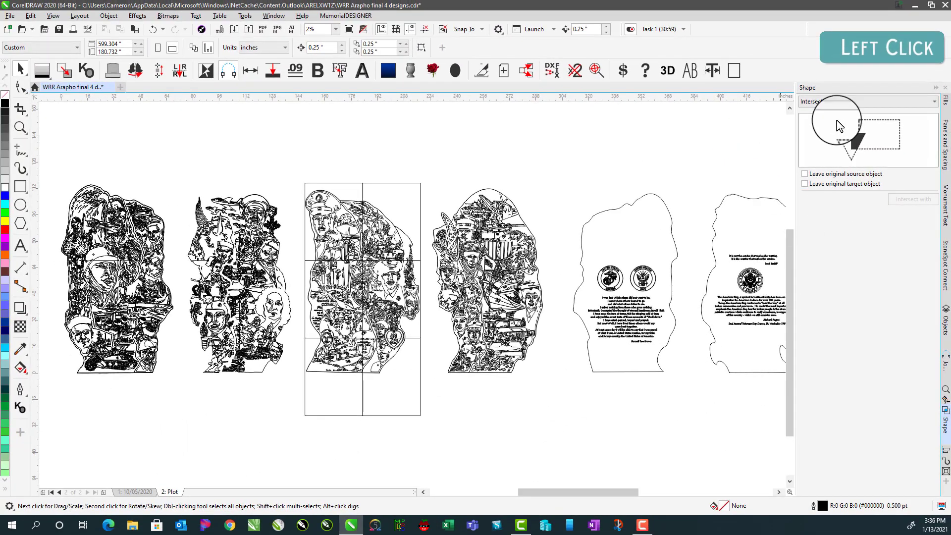
pyautogui.click(819, 101)
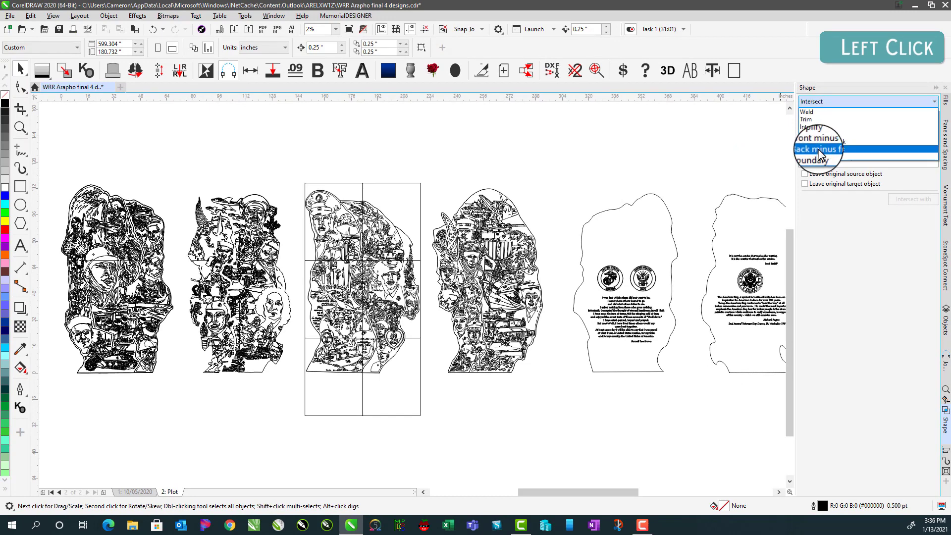
pyautogui.click(514, 163)
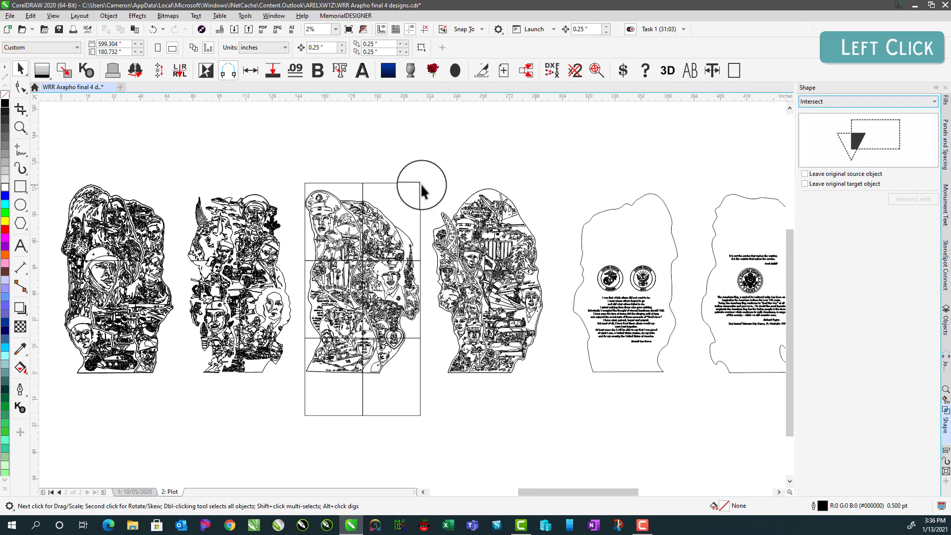
pyautogui.click(420, 183)
pyautogui.keyDown('shift'); pyautogui.click(463, 213); pyautogui.keyUp('shift')
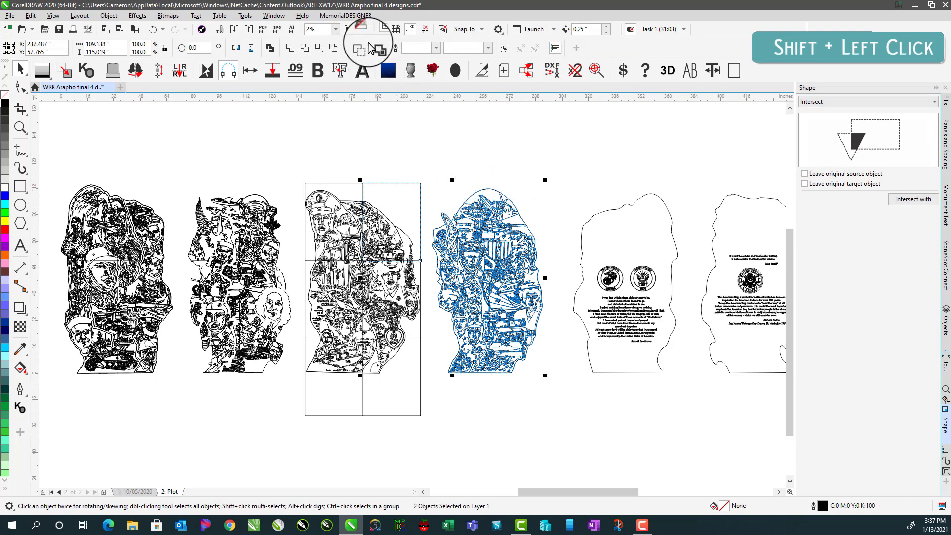
pyautogui.click(620, 139)
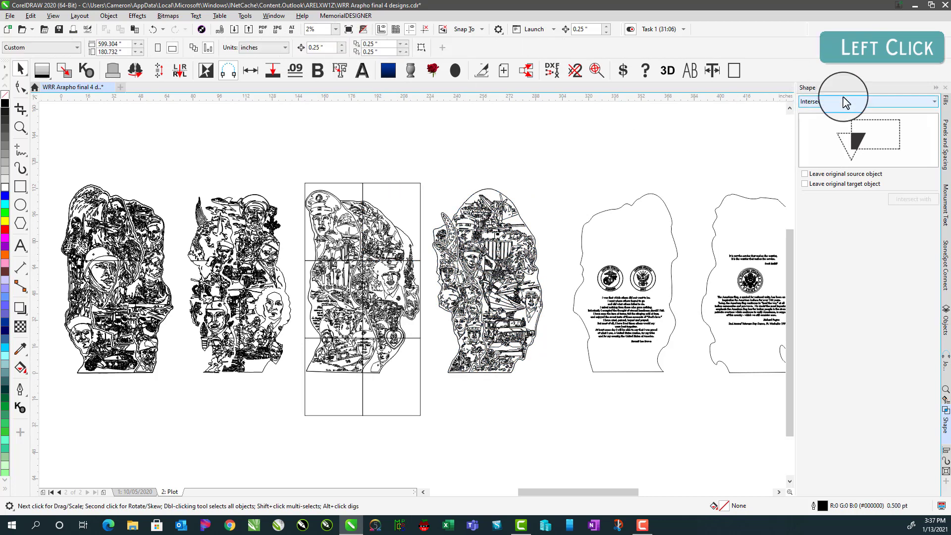
# Try intersecting the upper-right tile rectangle with the third design without leaving either original object, and undo it
pyautogui.click(842, 98)
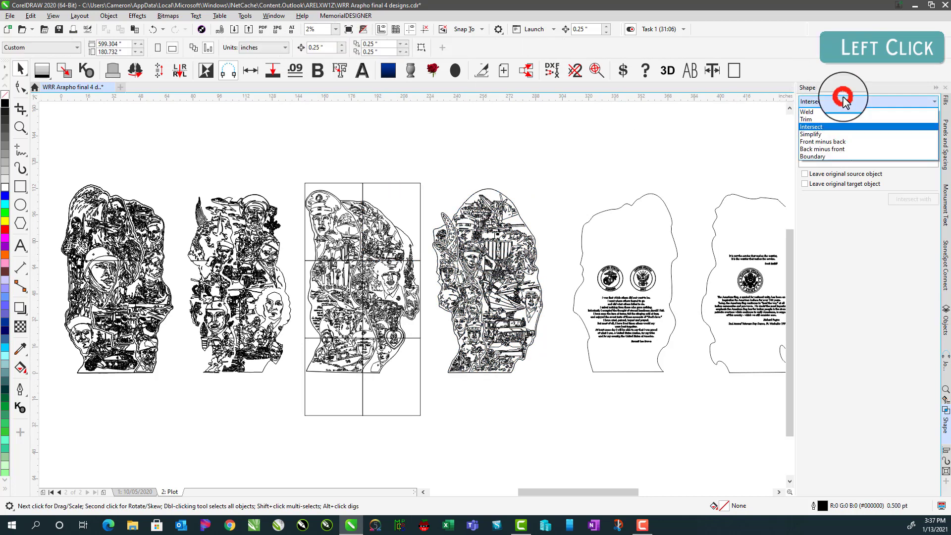
pyautogui.click(825, 128)
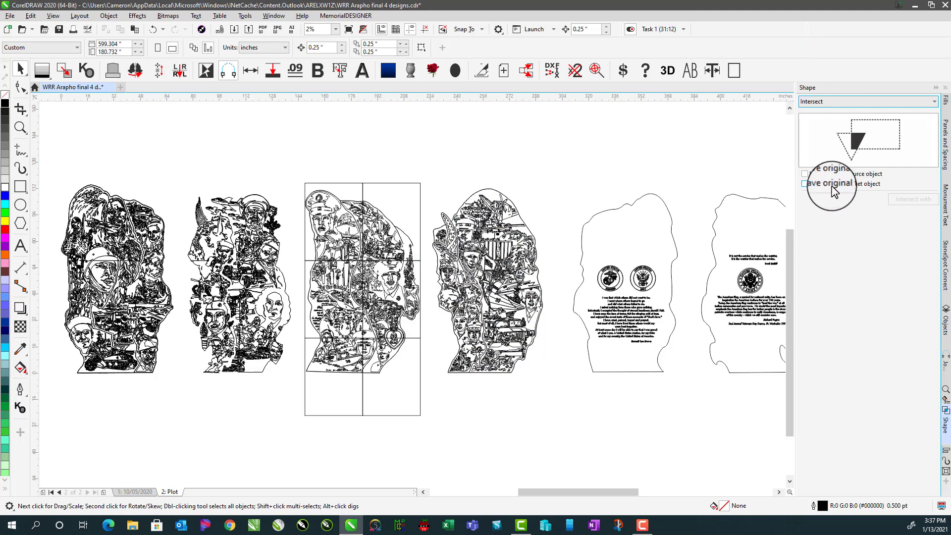
pyautogui.click(393, 183)
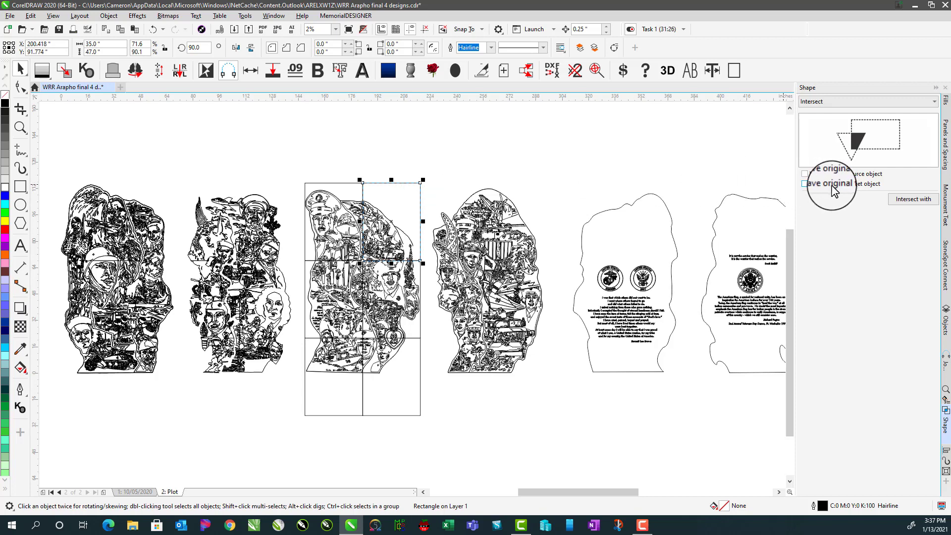
pyautogui.click(392, 213)
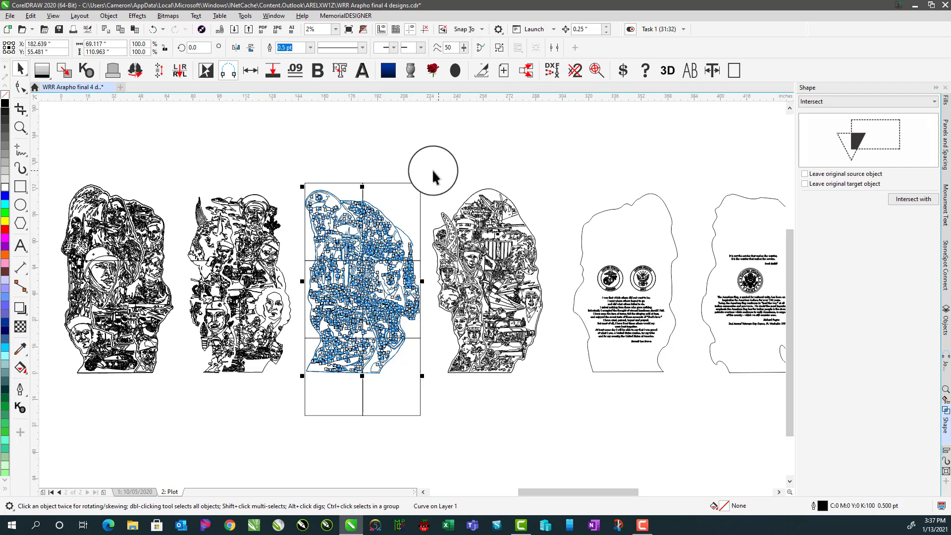
pyautogui.click(430, 176)
pyautogui.click(397, 183)
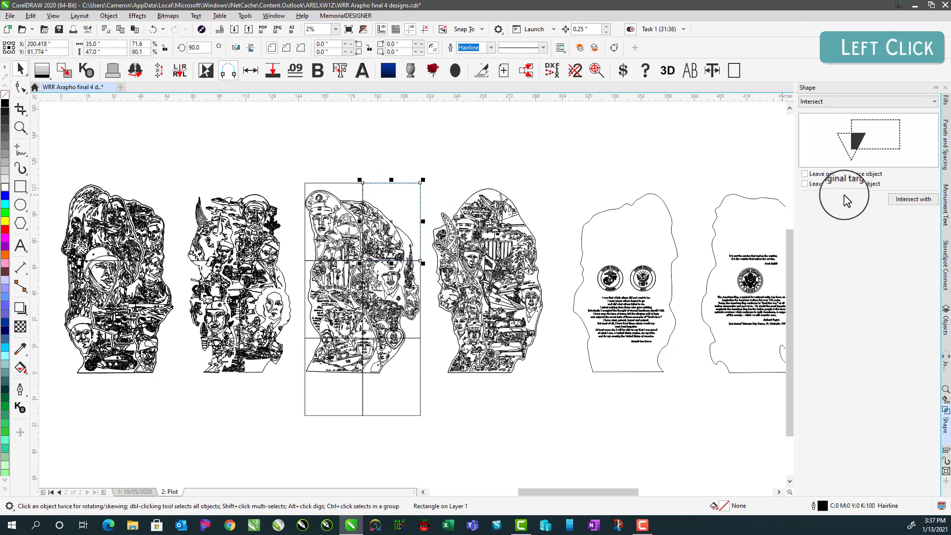
pyautogui.click(913, 198)
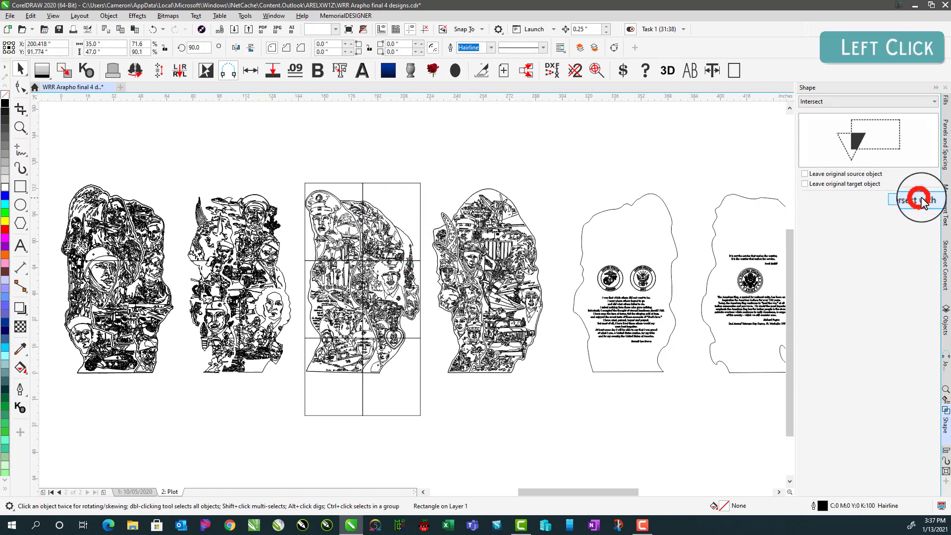
pyautogui.click(375, 213)
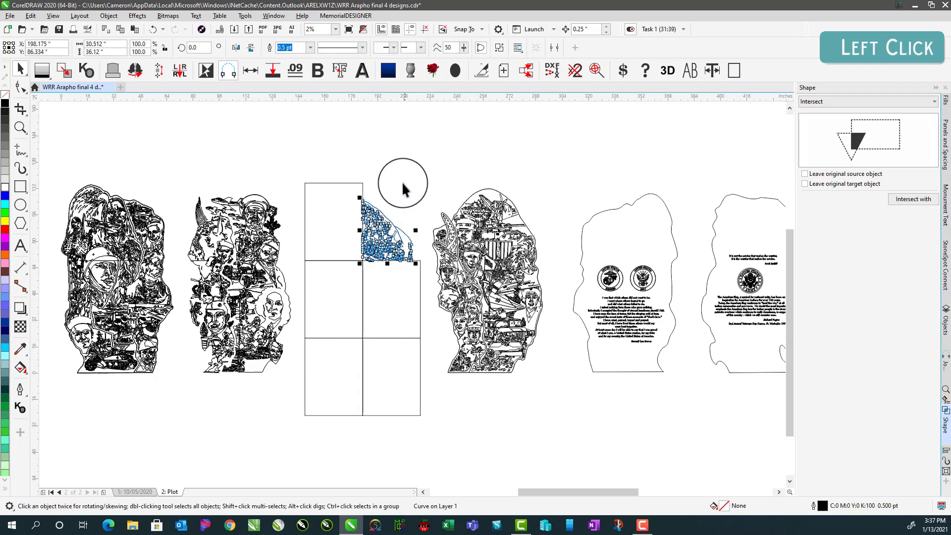
pyautogui.click(319, 303)
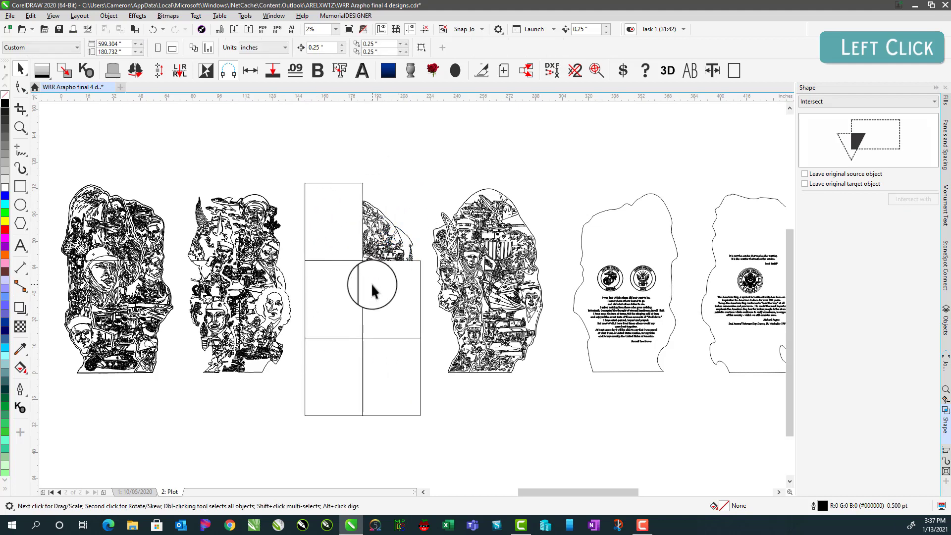
pyautogui.hotkey('ctrl', 'z')
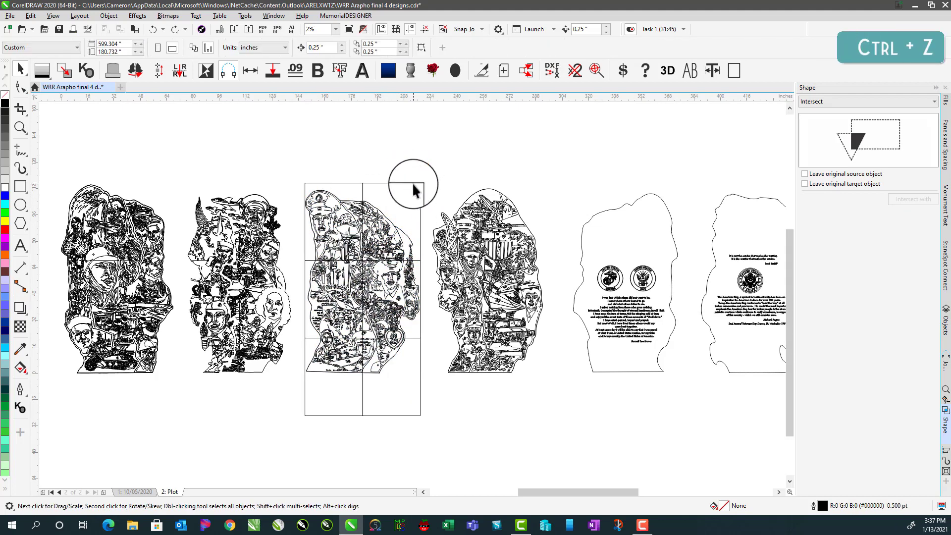
# Try intersecting the upper-right tile rectangle with the third design, leaving only the original source object, and undo it
pyautogui.click(415, 187)
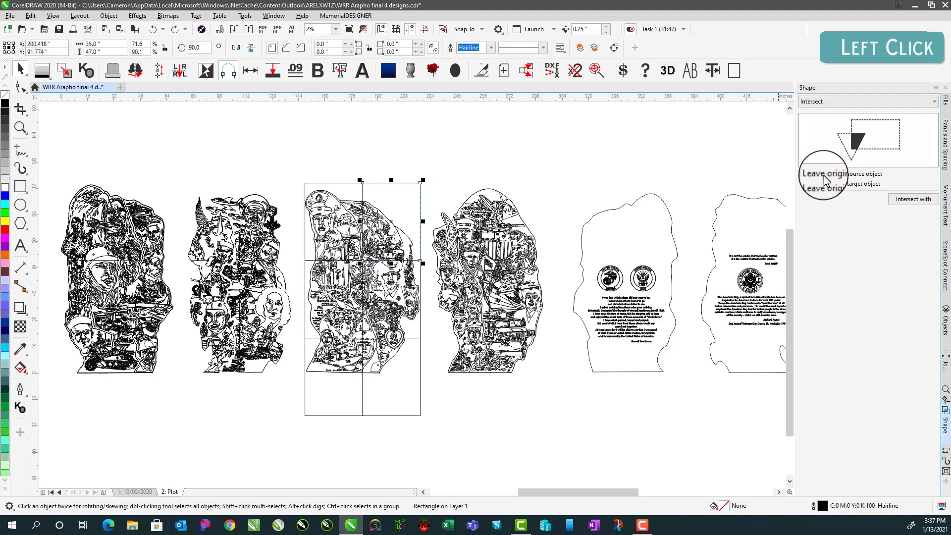
pyautogui.click(806, 175)
pyautogui.click(907, 201)
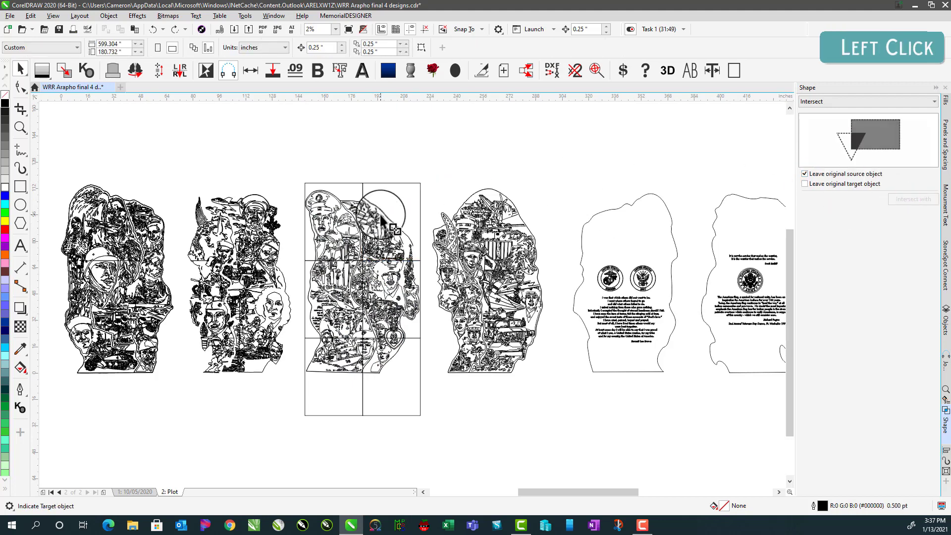
pyautogui.click(379, 214)
pyautogui.click(396, 174)
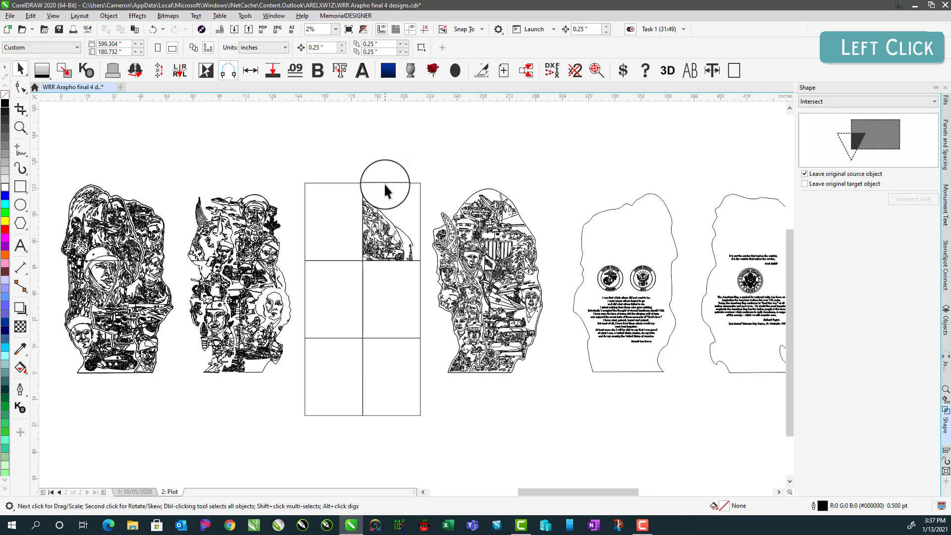
pyautogui.hotkey('ctrl', 'z')
pyautogui.click(427, 212)
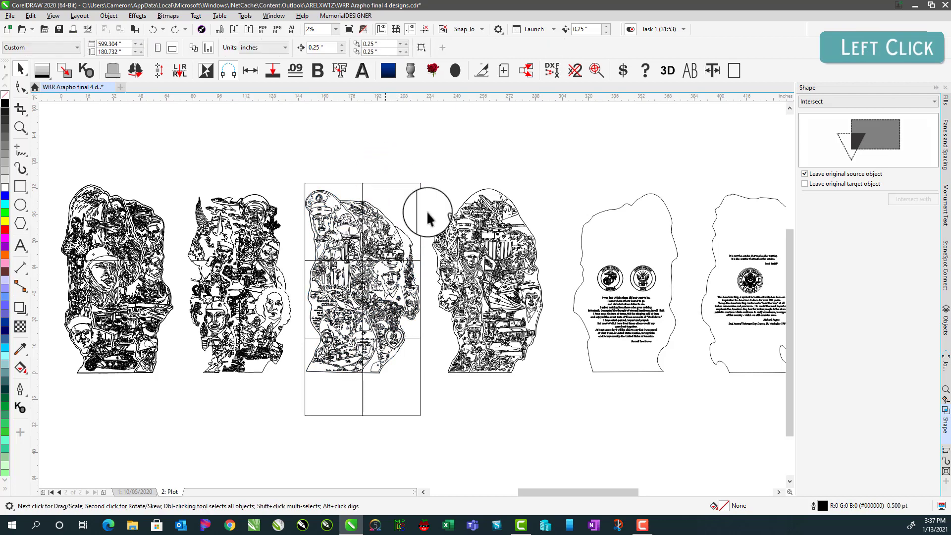
# Try intersecting the upper-right tile rectangle with the third design, leaving only the original target object, and undo it
pyautogui.click(804, 173)
pyautogui.click(395, 182)
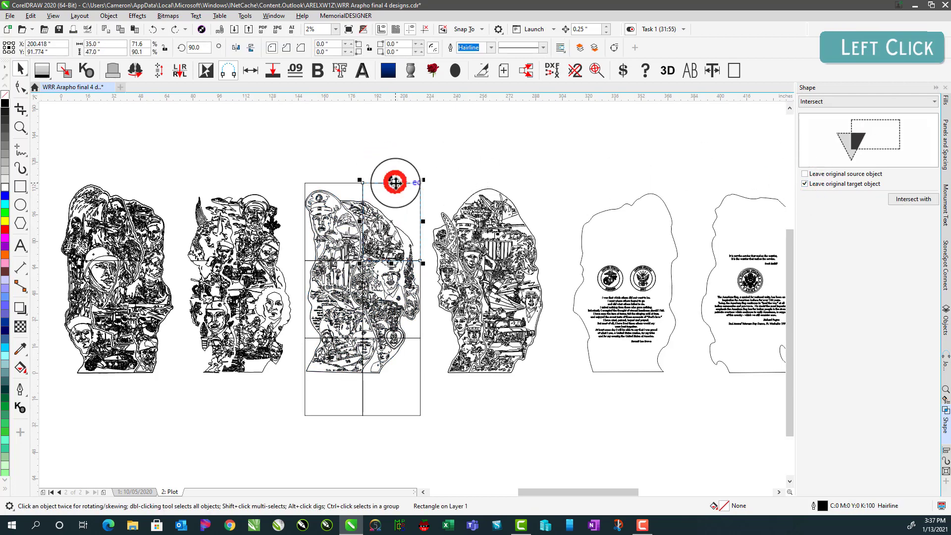
pyautogui.click(912, 200)
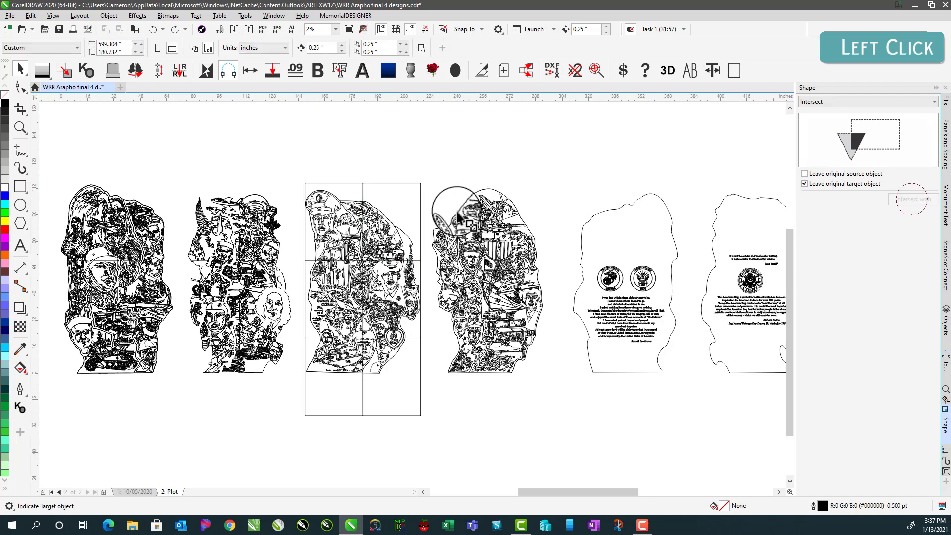
pyautogui.click(369, 218)
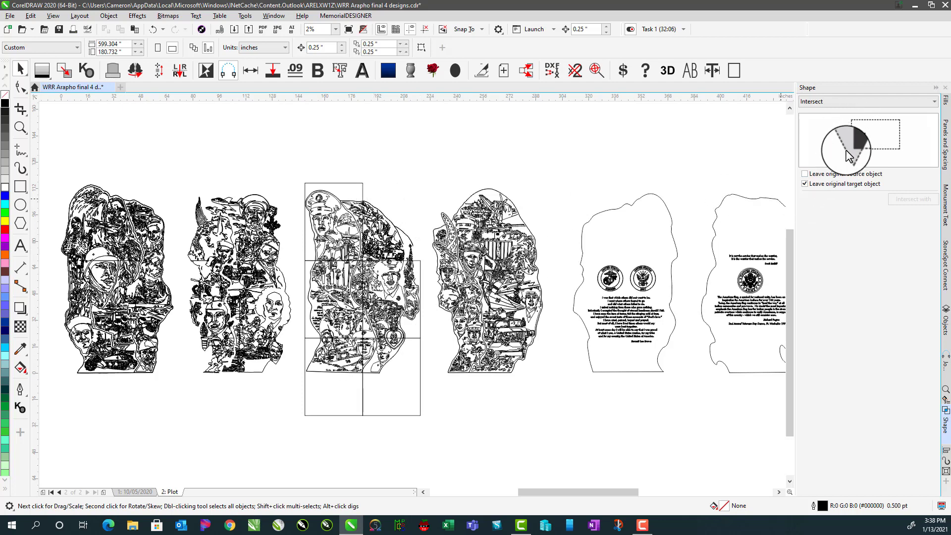
pyautogui.moveTo(461, 210); pyautogui.dragTo(383, 242)
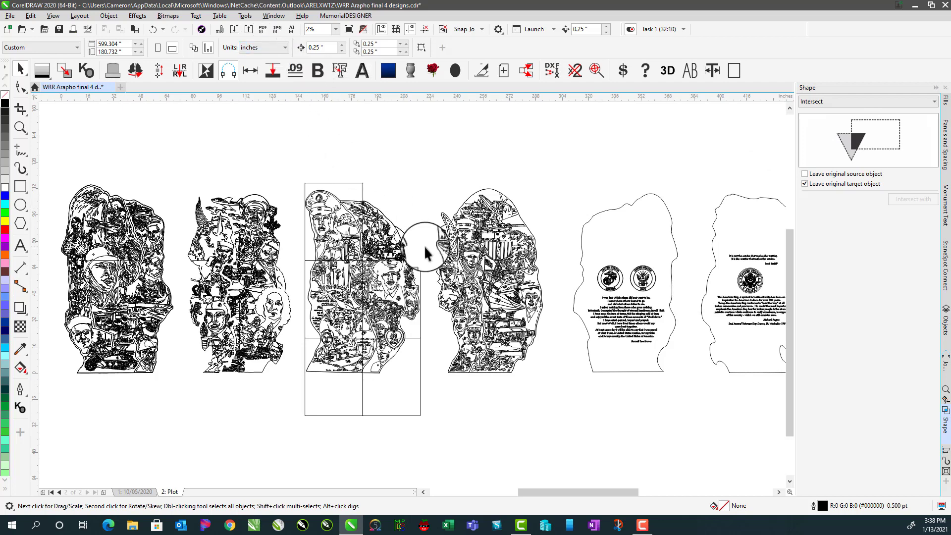
pyautogui.hotkey('ctrl', 'z')
pyautogui.click(400, 153)
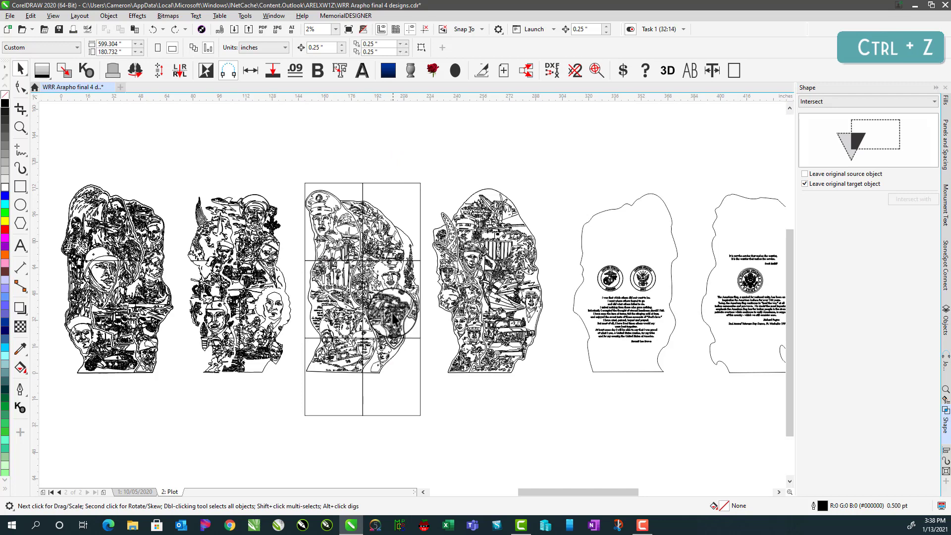
# Intersect each of the two top-row rectangles with the third design's curve to create their tile pieces
pyautogui.click(379, 217)
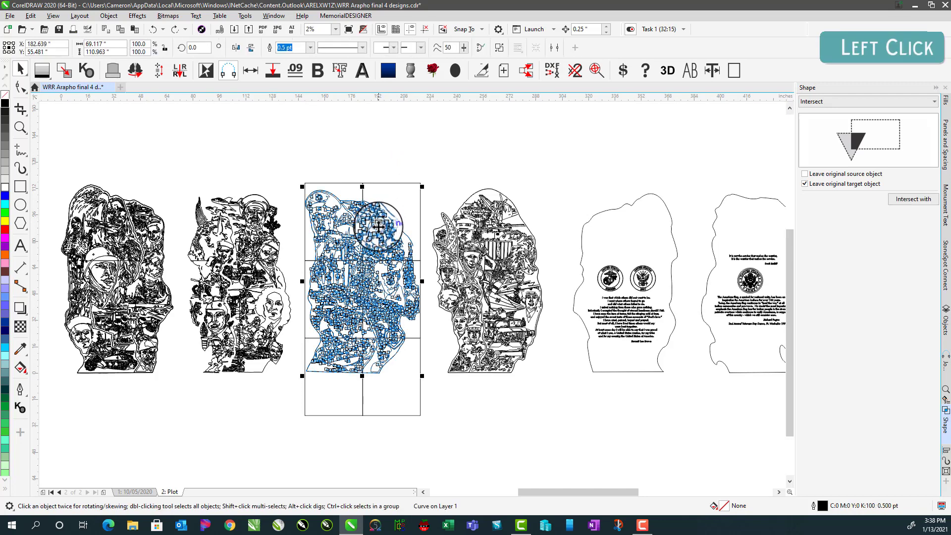
pyautogui.hotkey('shift', 'F2')
pyautogui.click(441, 190)
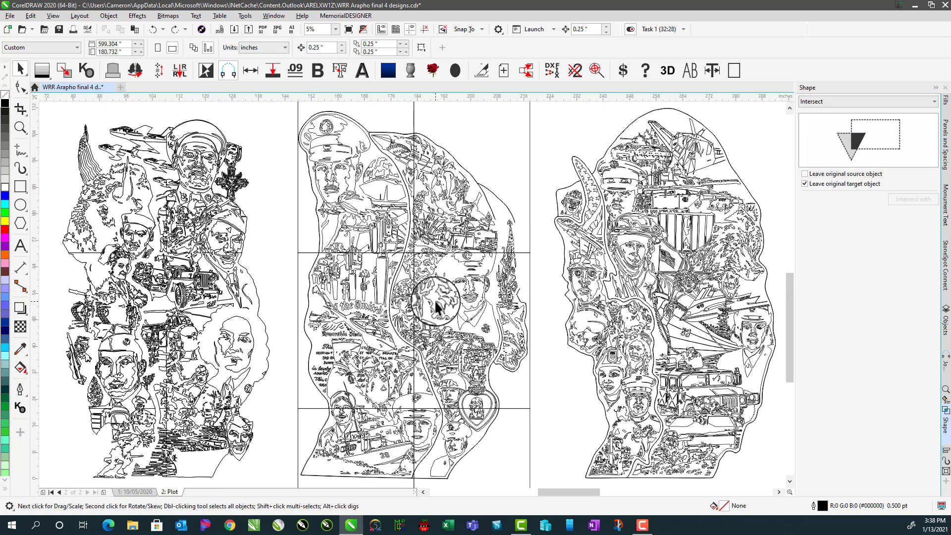
pyautogui.click(299, 122)
pyautogui.keyDown('shift'); pyautogui.click(310, 109); pyautogui.keyUp('shift')
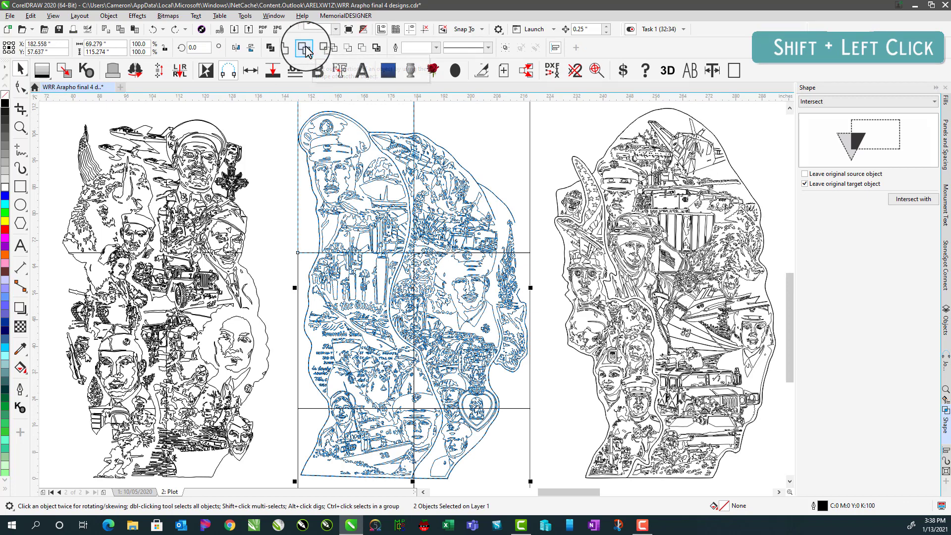
pyautogui.click(306, 48)
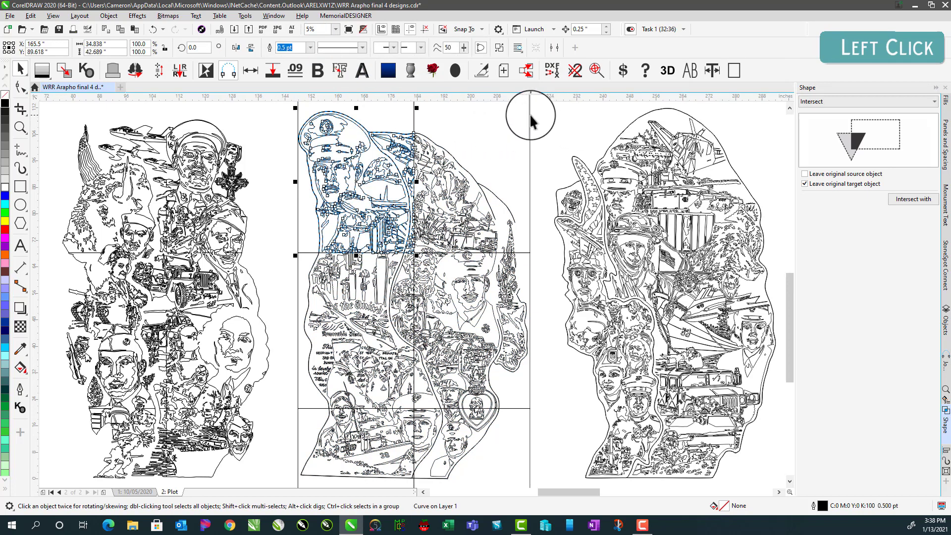
pyautogui.keyDown('shift'); pyautogui.click(393, 93); pyautogui.keyUp('shift')
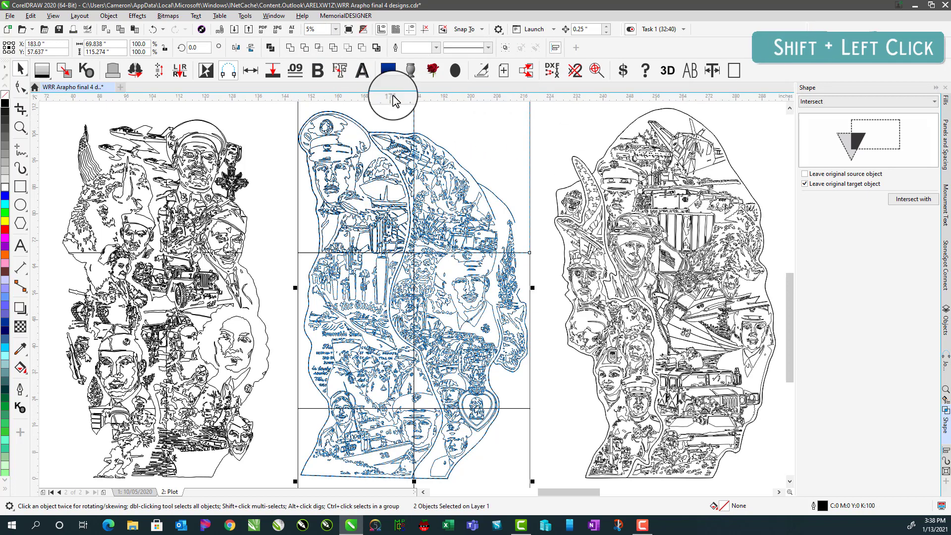
pyautogui.click(318, 48)
# Intersect each of the two middle-row rectangles with the third design's curve to create their tile pieces
pyautogui.click(532, 280)
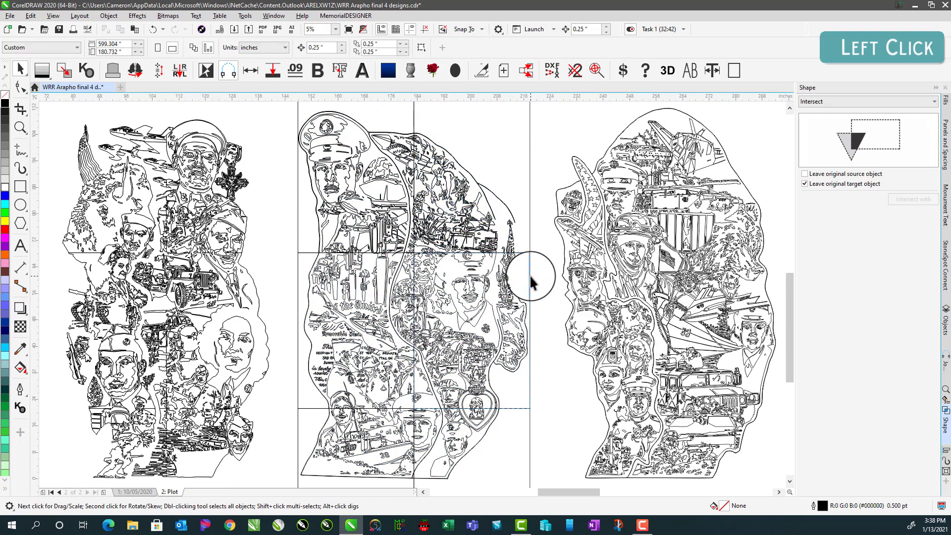
pyautogui.keyDown('shift'); pyautogui.click(460, 277); pyautogui.keyUp('shift')
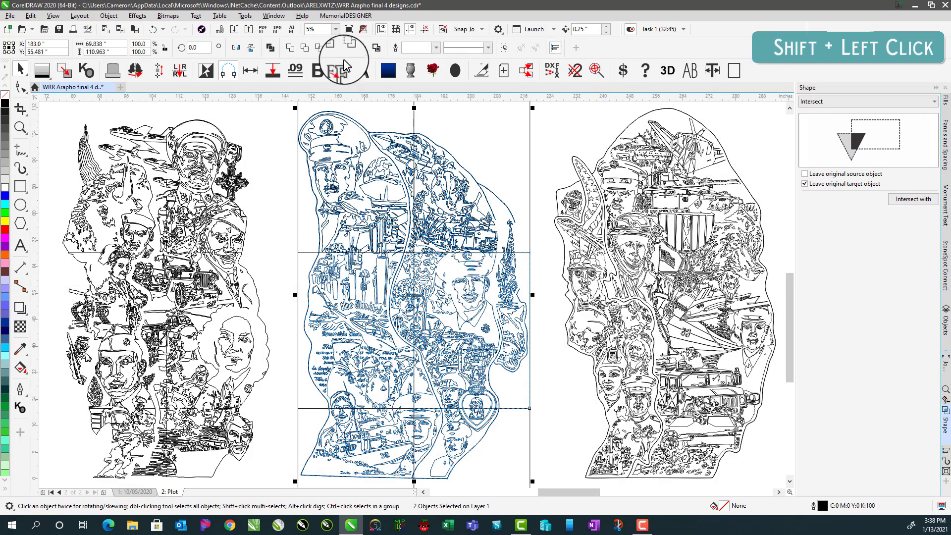
pyautogui.click(318, 48)
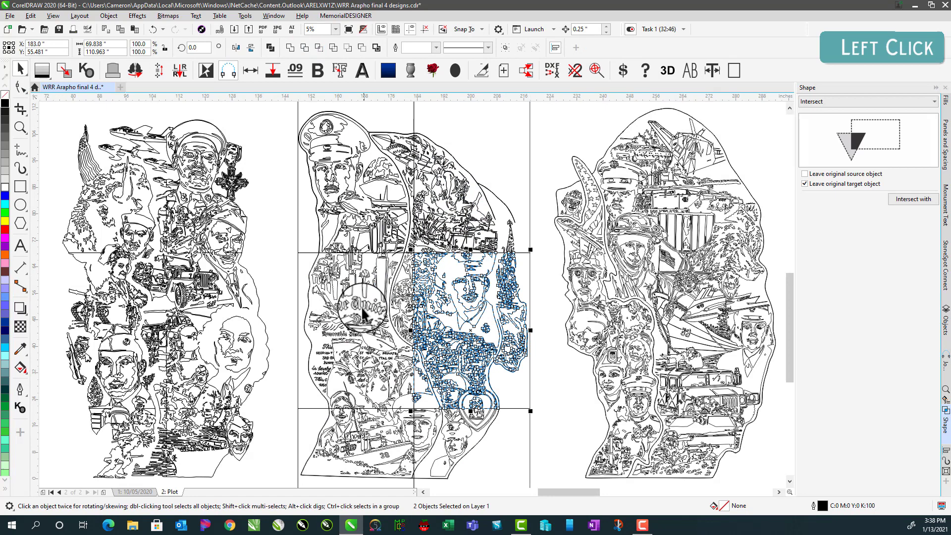
pyautogui.click(291, 272)
pyautogui.click(308, 277)
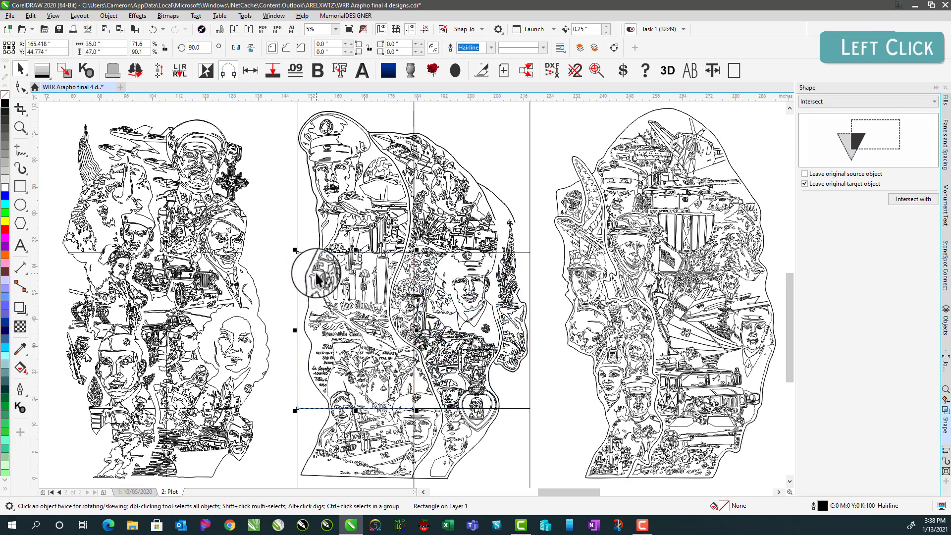
pyautogui.keyDown('shift'); pyautogui.click(338, 214); pyautogui.keyUp('shift')
pyautogui.click(318, 48)
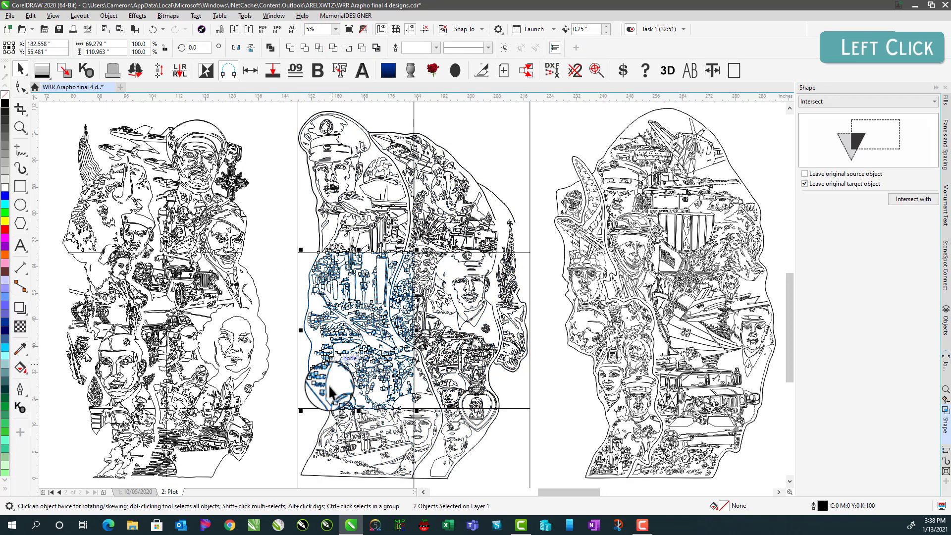
# Intersect each of the two bottom-row rectangles with the third design's curve, and clear the selection
pyautogui.click(297, 429)
pyautogui.keyDown('shift'); pyautogui.click(348, 420); pyautogui.keyUp('shift')
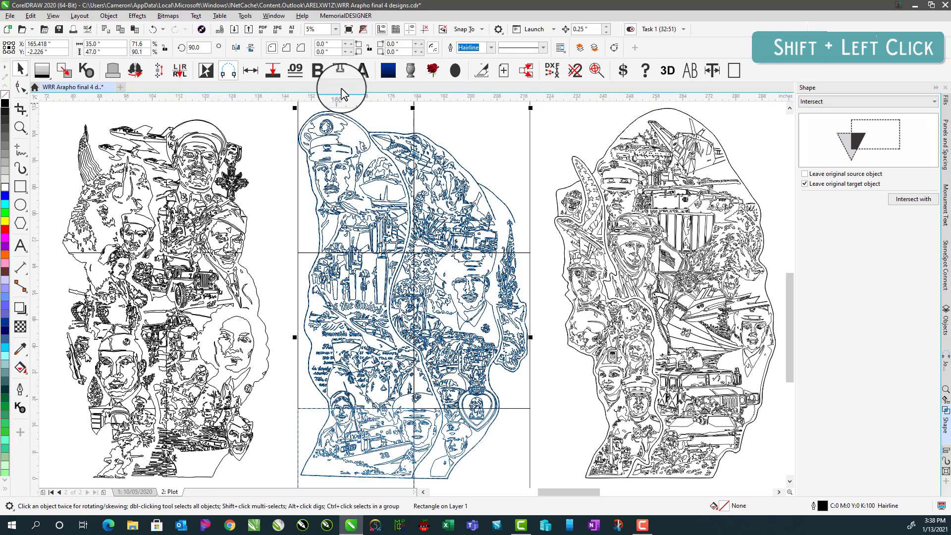
pyautogui.click(318, 48)
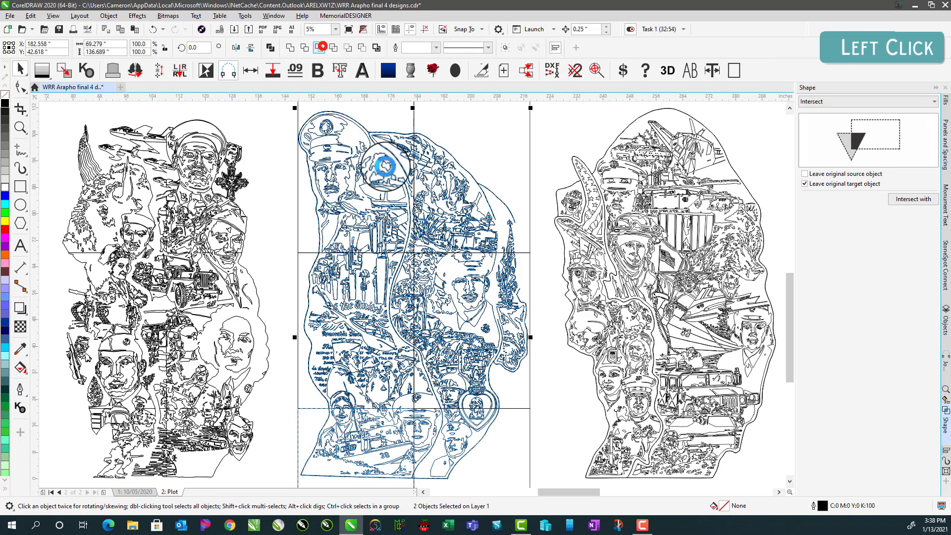
pyautogui.click(528, 435)
pyautogui.keyDown('shift'); pyautogui.click(478, 418); pyautogui.keyUp('shift')
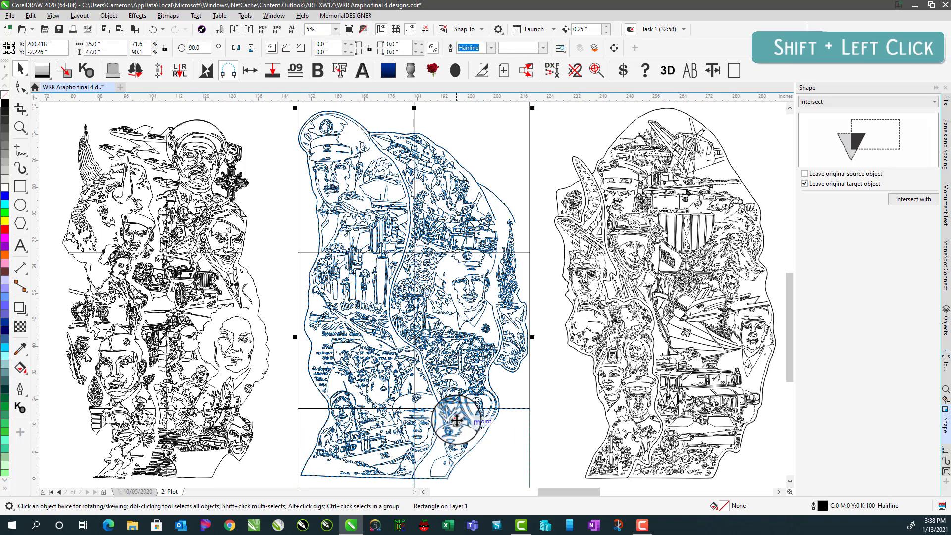
pyautogui.click(318, 48)
pyautogui.click(540, 190)
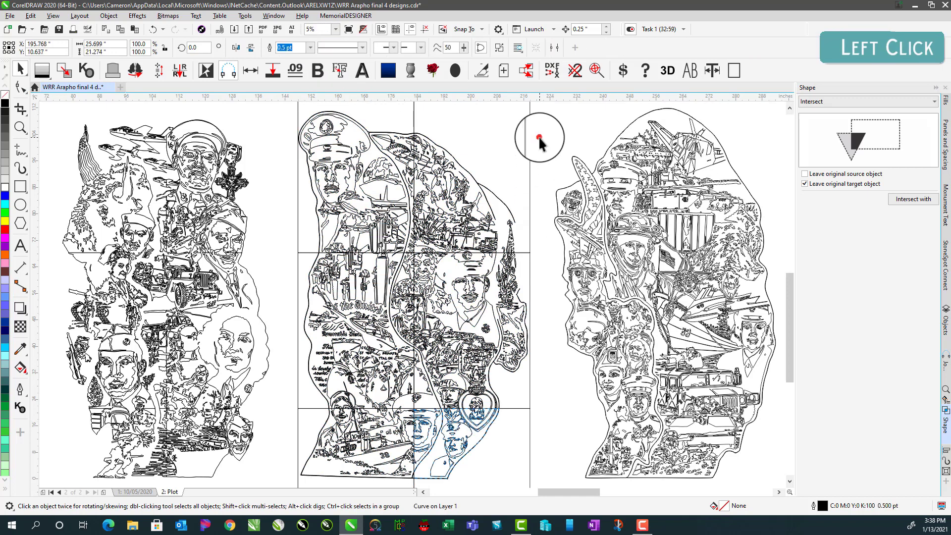
# Move the six tile rectangles from the third design over the fourth design so they cover it, and convert them to curves
pyautogui.scroll(-2, 410, 295)
pyautogui.click(350, 266)
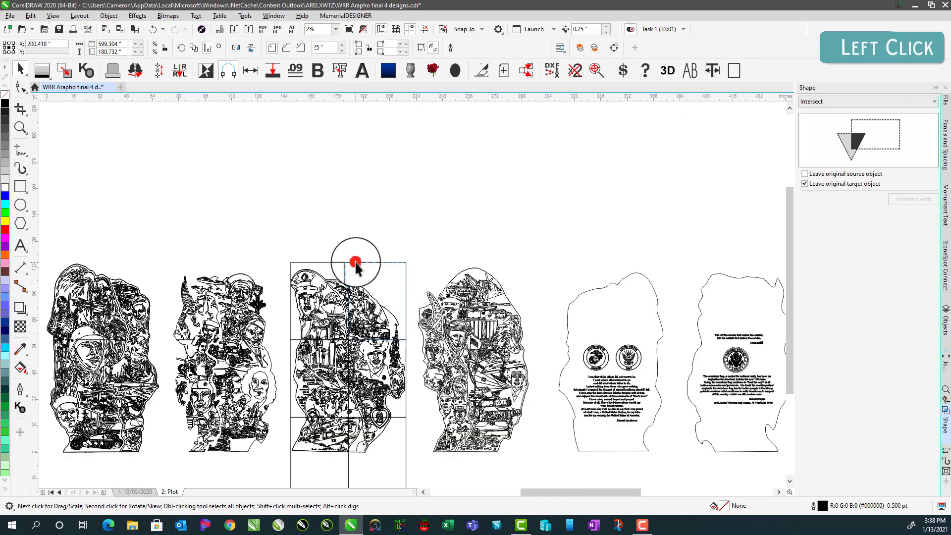
pyautogui.keyDown('shift'); pyautogui.click(289, 382); pyautogui.keyUp('shift')
pyautogui.keyDown('shift'); pyautogui.click(406, 407); pyautogui.keyUp('shift')
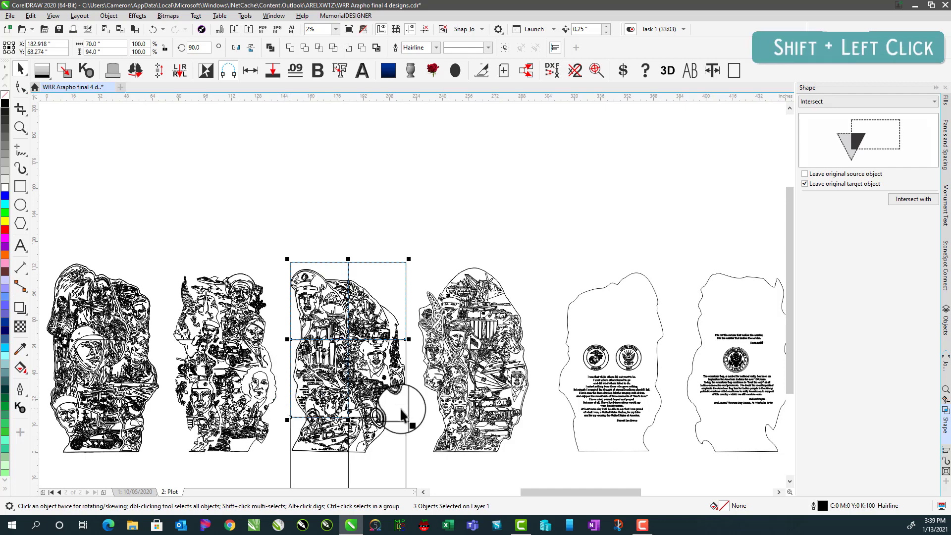
pyautogui.keyDown('shift'); pyautogui.click(406, 407); pyautogui.keyUp('shift')
pyautogui.keyDown('shift'); pyautogui.click(408, 437); pyautogui.keyUp('shift')
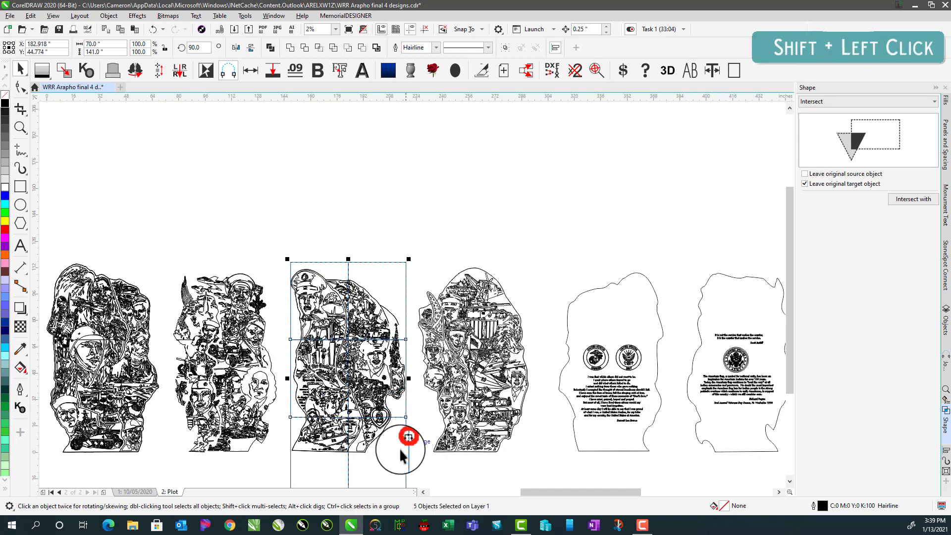
pyautogui.keyDown('shift'); pyautogui.click(289, 464); pyautogui.keyUp('shift')
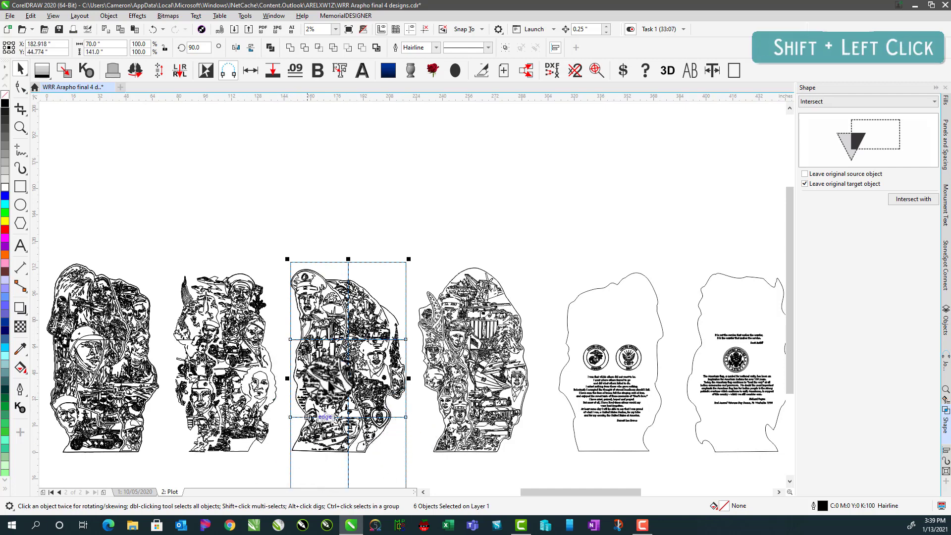
pyautogui.moveTo(348, 342); pyautogui.dragTo(474, 334)
pyautogui.scroll(2, 474, 334)
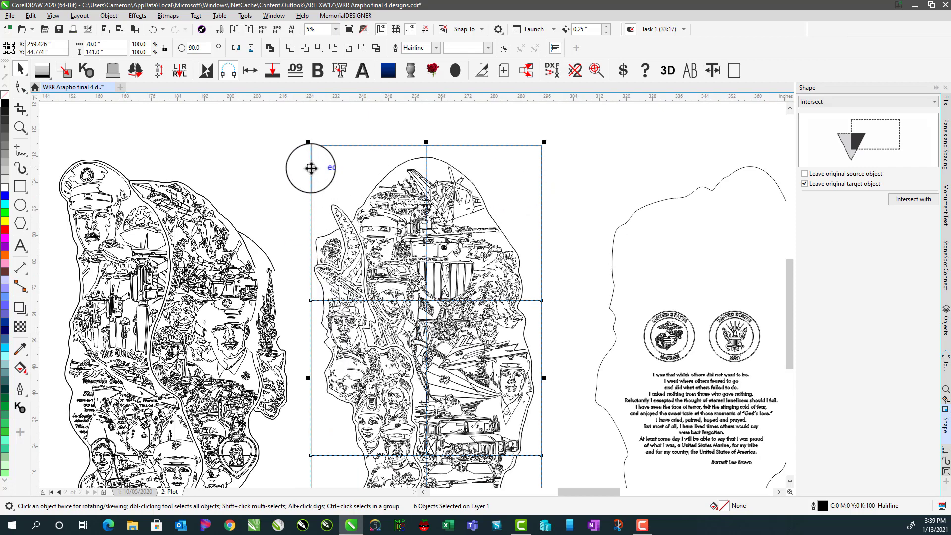
pyautogui.keyDown('ctrl'); pyautogui.click(311, 169); pyautogui.keyUp('ctrl')
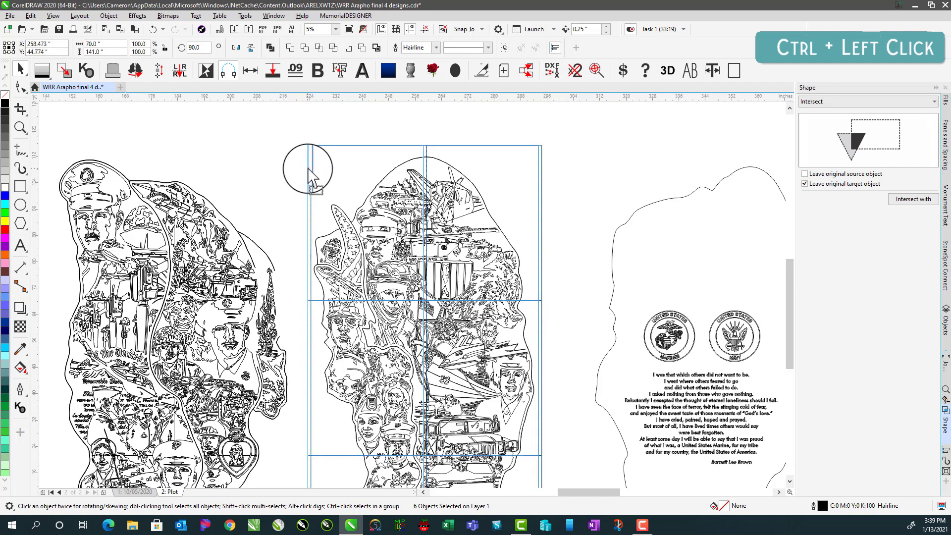
pyautogui.hotkey('ctrl', 'q')
pyautogui.hotkey('ctrl', 'q')
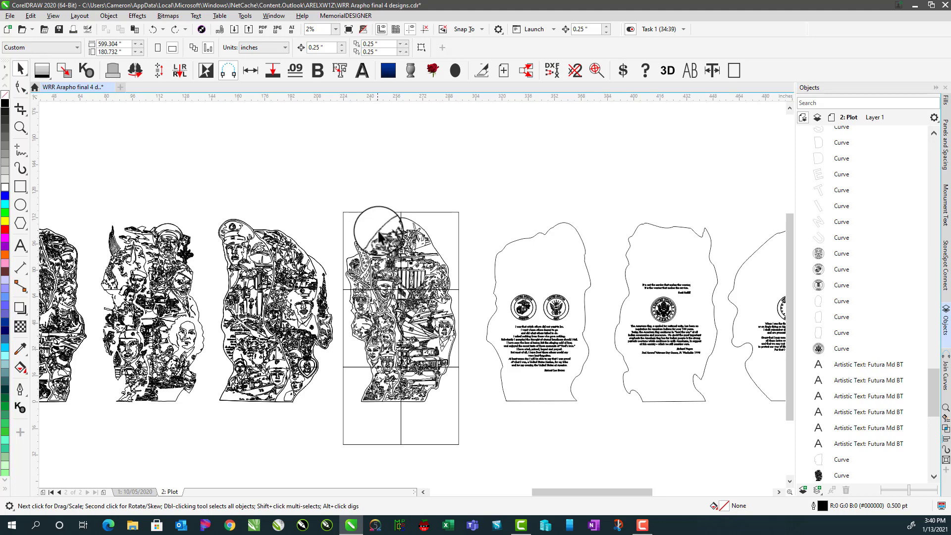
# Give the upper-left tile rectangle over the fourth design a blue outline
pyautogui.scroll(2, 379, 236)
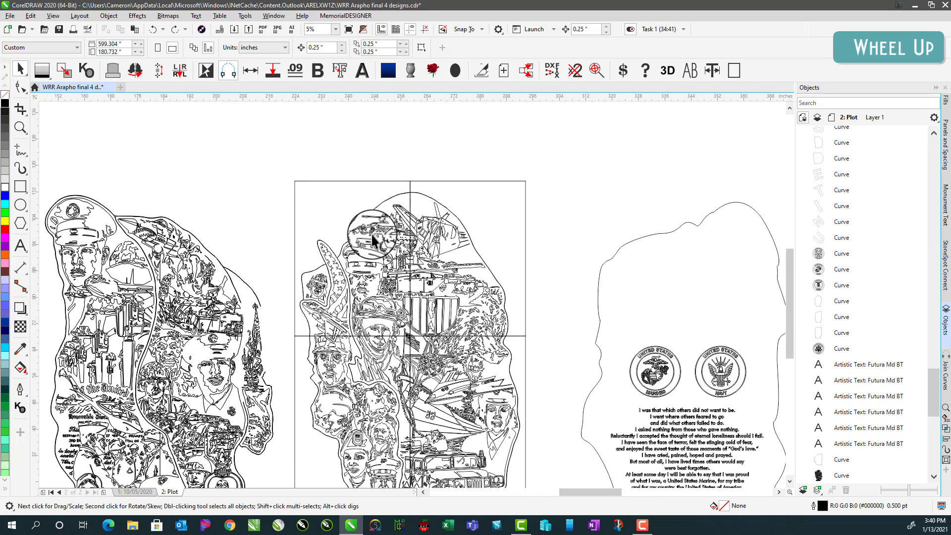
pyautogui.click(391, 194)
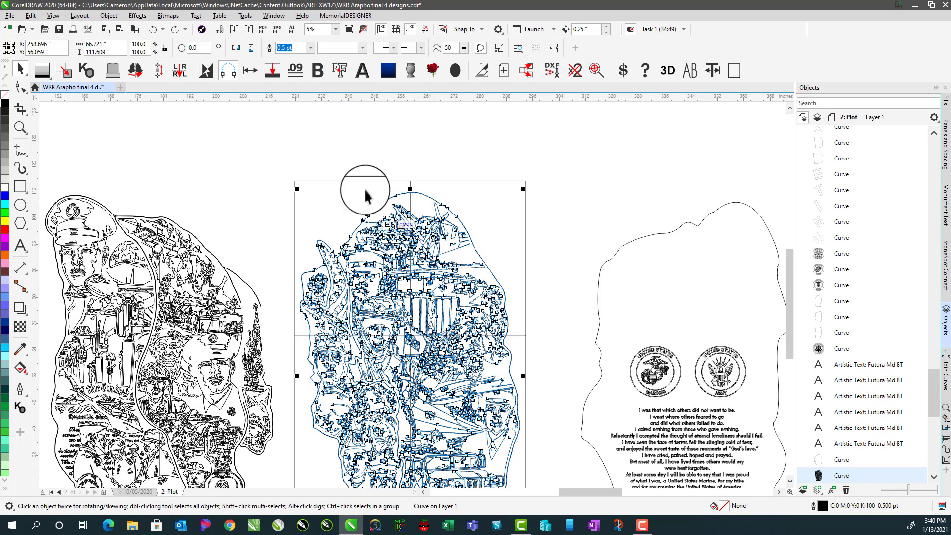
pyautogui.click(373, 152)
pyautogui.click(381, 218)
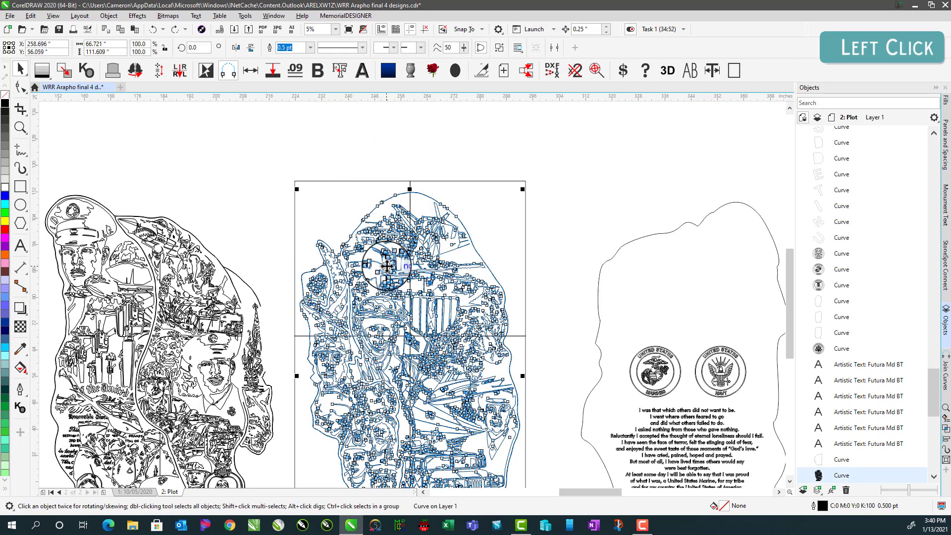
pyautogui.click(317, 182)
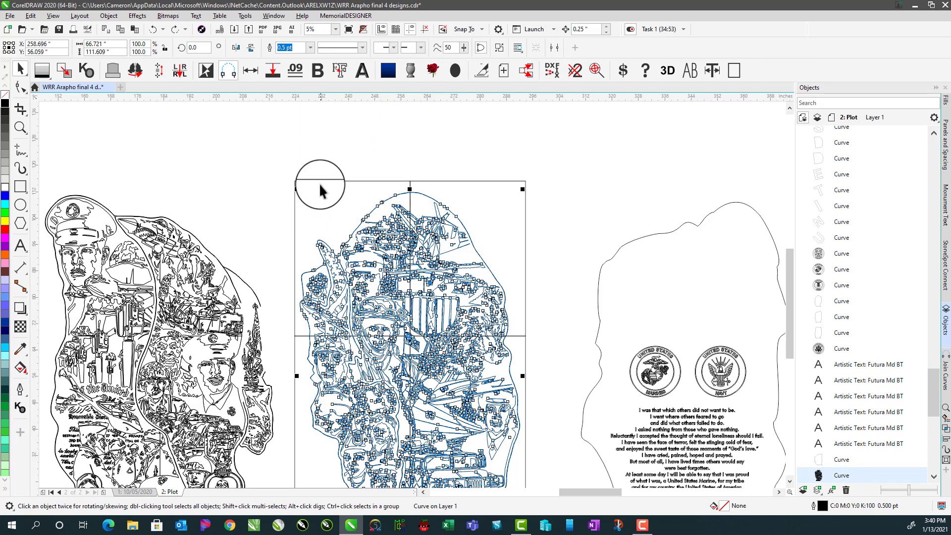
pyautogui.click(316, 181)
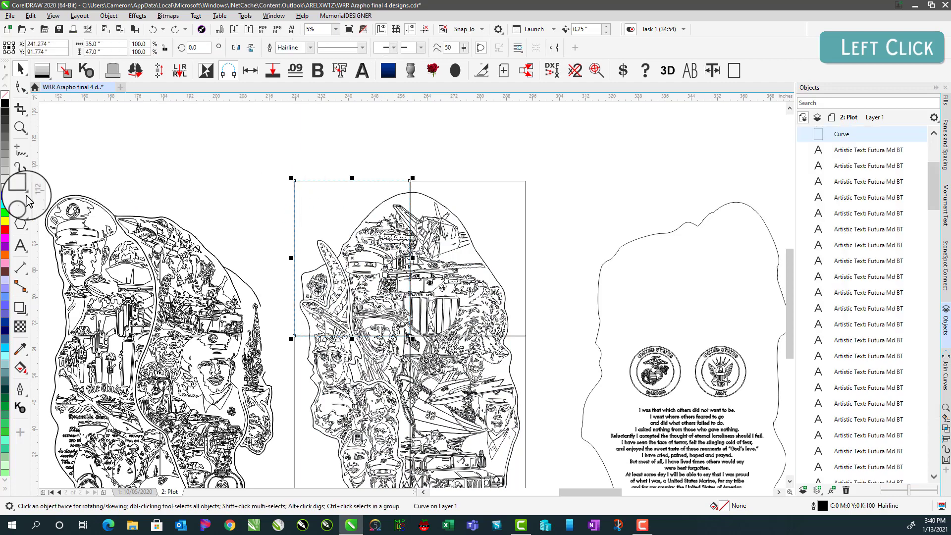
pyautogui.rightClick(4, 195)
pyautogui.click(315, 156)
# Intersect the blue upper-left rectangle with the fourth design's curve to create its tile piece
pyautogui.click(335, 182)
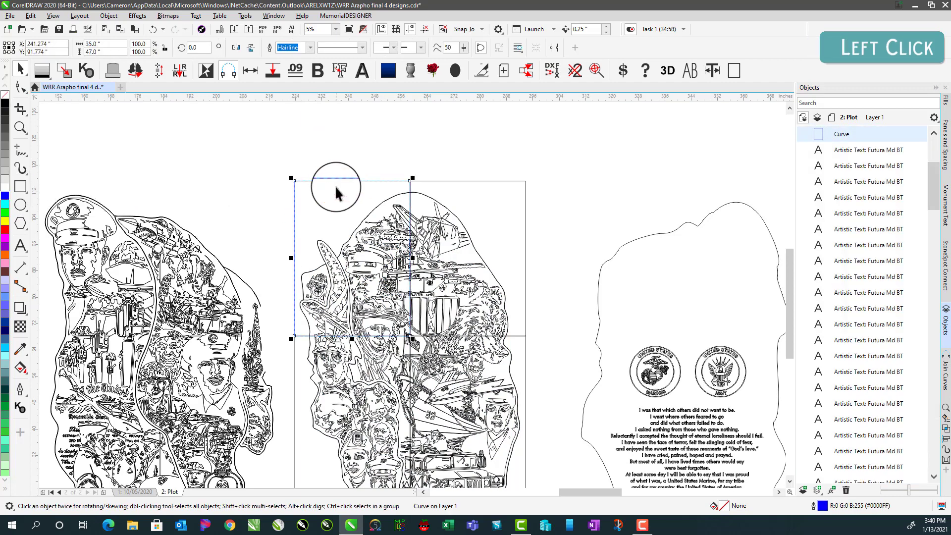
pyautogui.keyDown('shift'); pyautogui.click(361, 228); pyautogui.keyUp('shift')
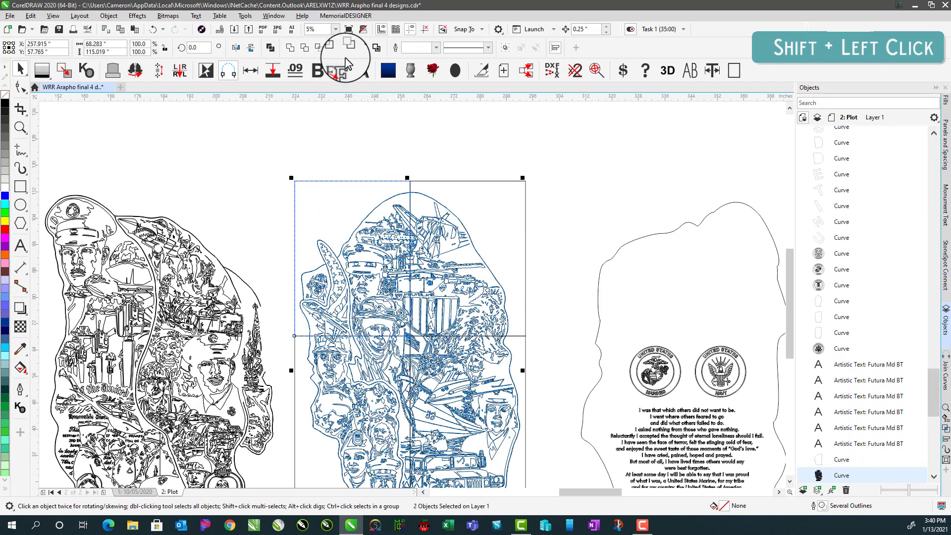
pyautogui.click(318, 48)
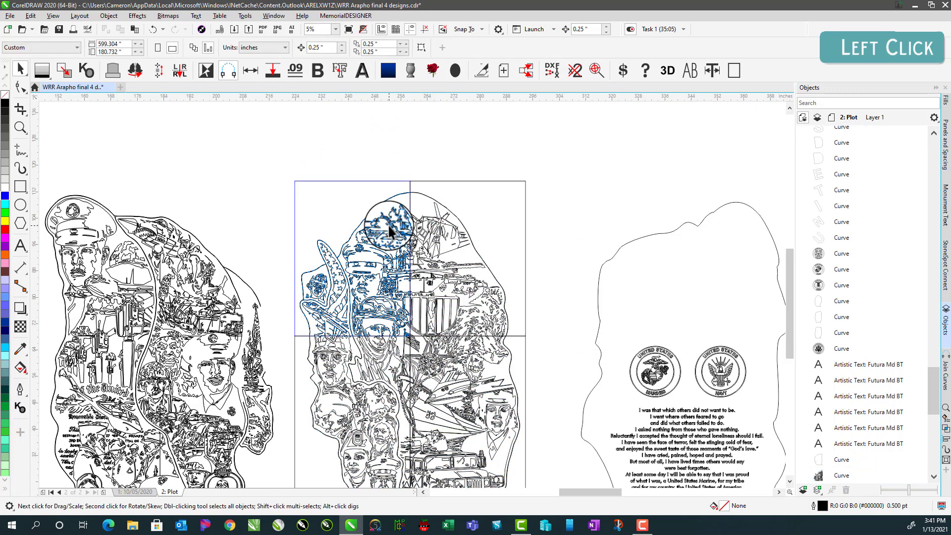
# Try moving the upper-left tile piece off the fourth design to check the cut, and undo the move
pyautogui.moveTo(384, 227); pyautogui.dragTo(268, 161)
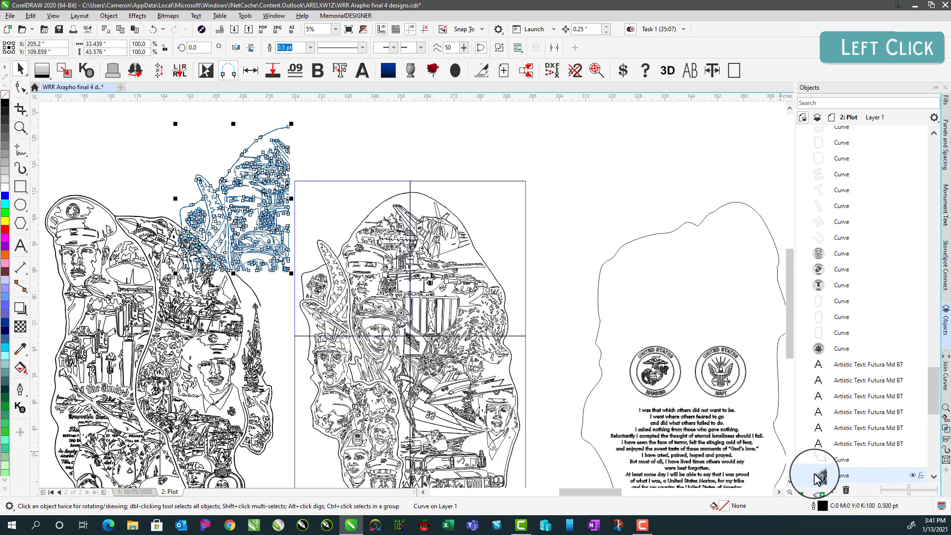
pyautogui.click(399, 156)
pyautogui.hotkey('ctrl', 'z')
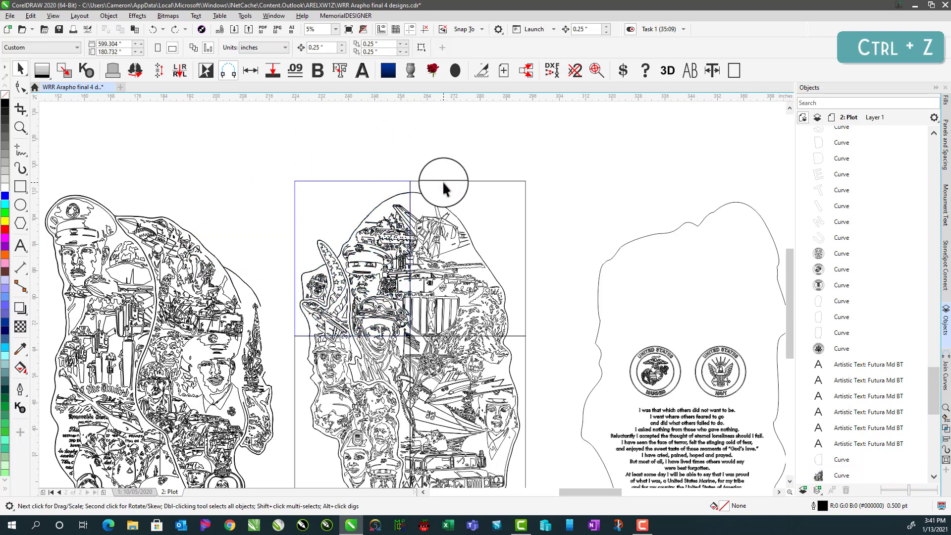
# Give the upper-right rectangle a blue outline and intersect it with the fourth design's curve so the piece takes the blue outline
pyautogui.click(443, 182)
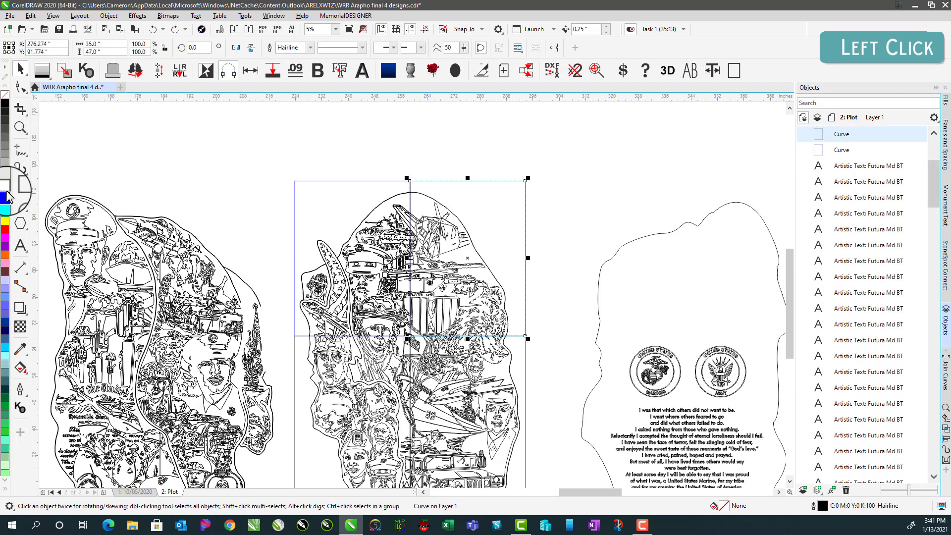
pyautogui.click(424, 201)
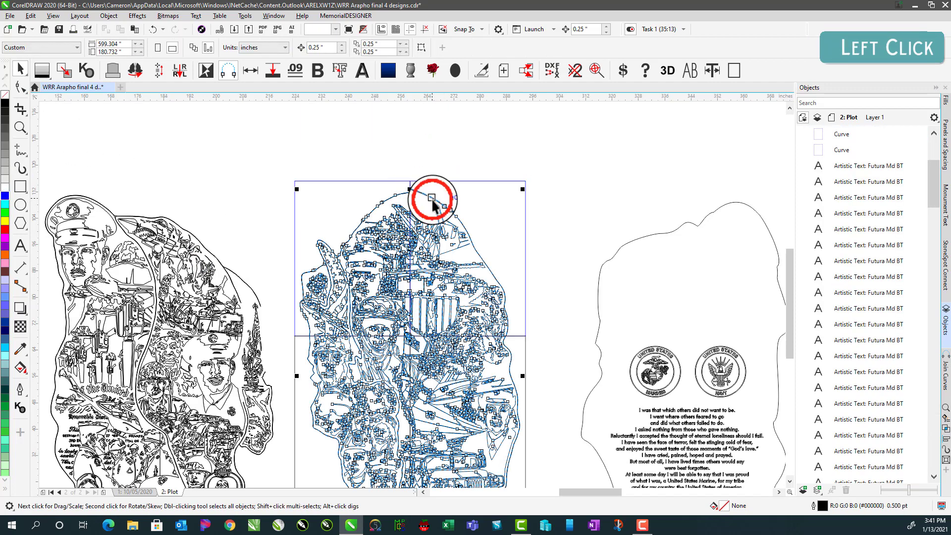
pyautogui.keyDown('shift'); pyautogui.click(459, 182); pyautogui.keyUp('shift')
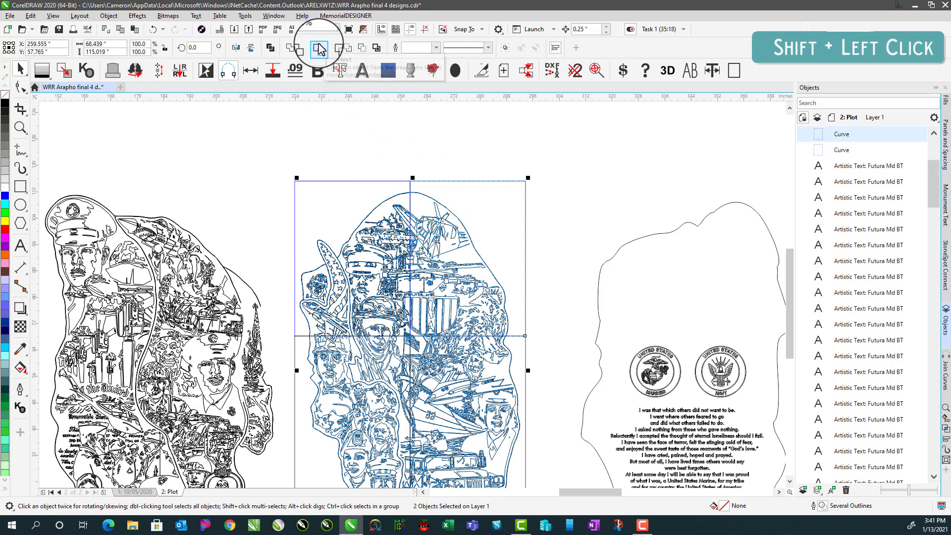
pyautogui.click(319, 48)
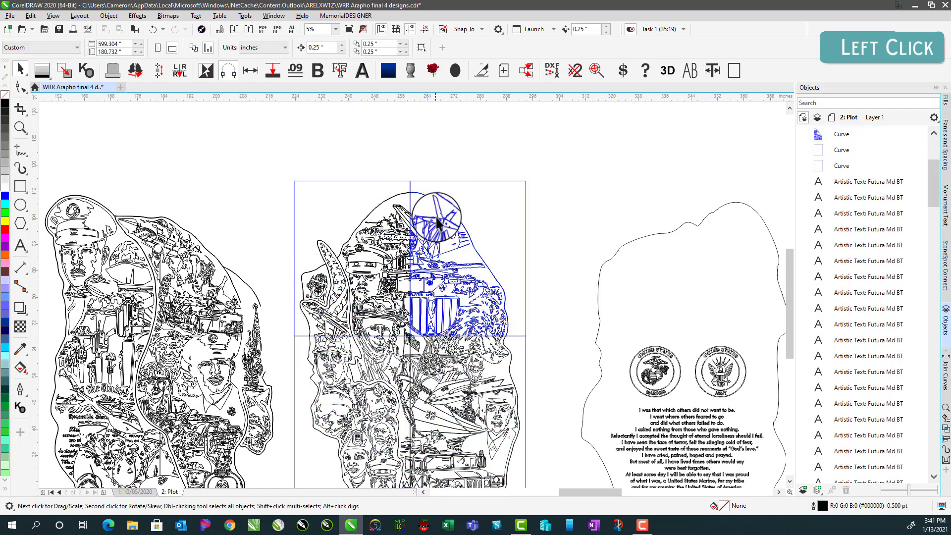
# Try moving the blue upper-right piece off the fourth design to check it, undo the move, and clear the selection
pyautogui.moveTo(437, 224); pyautogui.dragTo(568, 208)
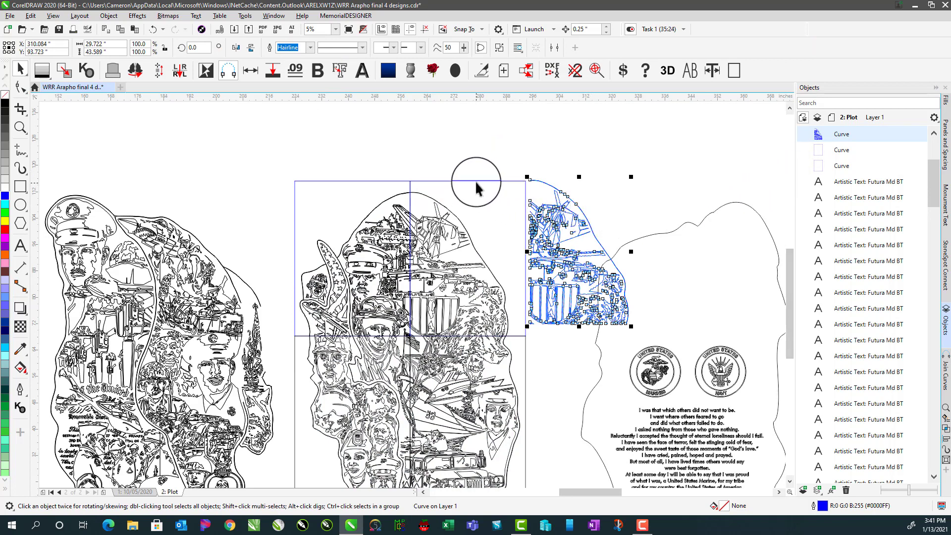
pyautogui.click(547, 203)
pyautogui.hotkey('ctrl', 'z')
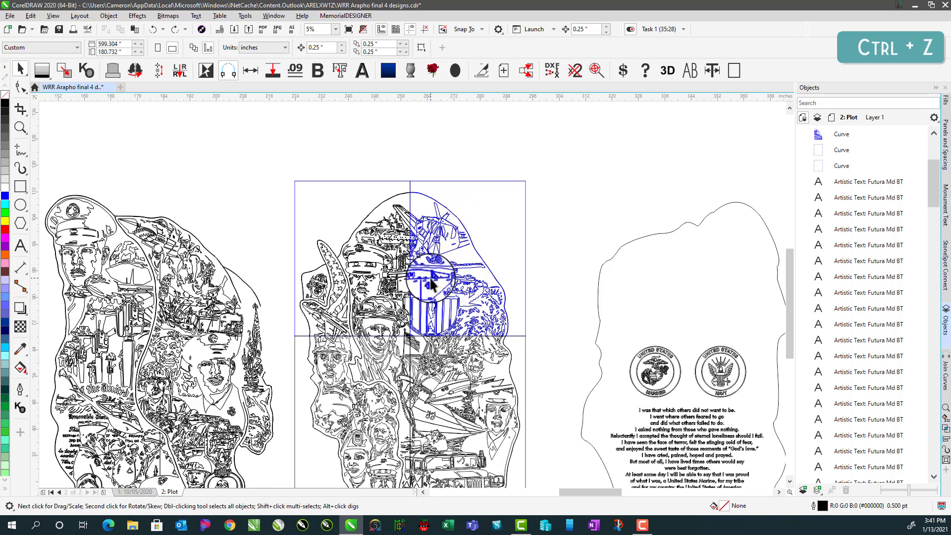
pyautogui.click(423, 303)
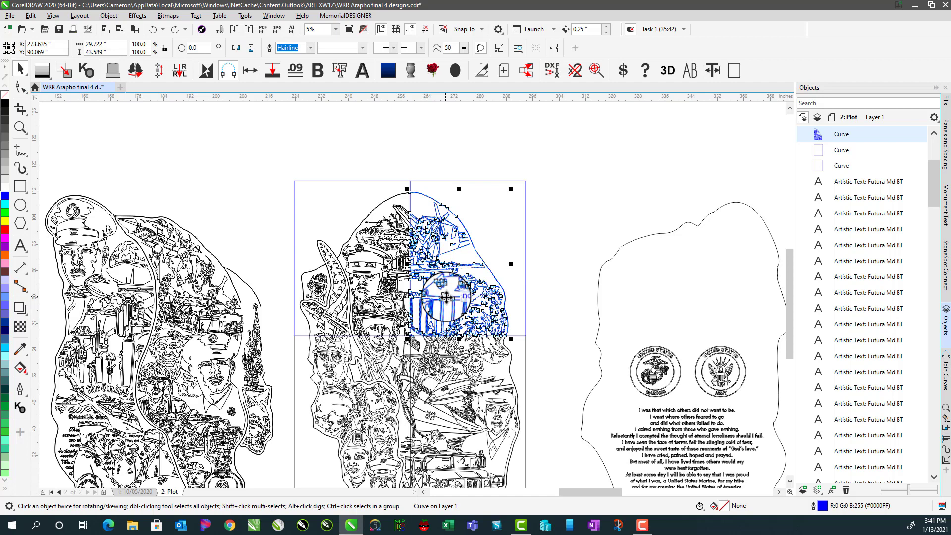
pyautogui.click(537, 263)
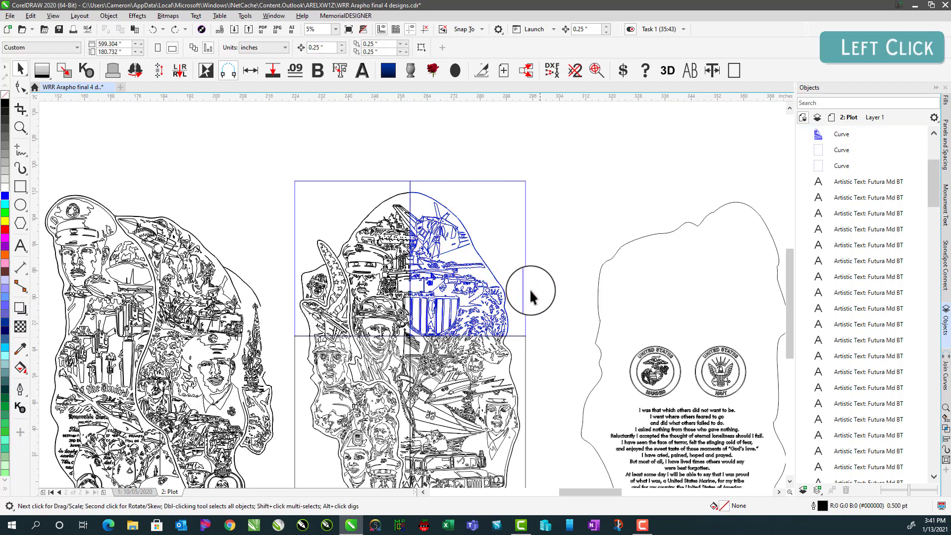
# Give the four middle-row and bottom-row rectangles over the fourth design a red outline
pyautogui.click(375, 367)
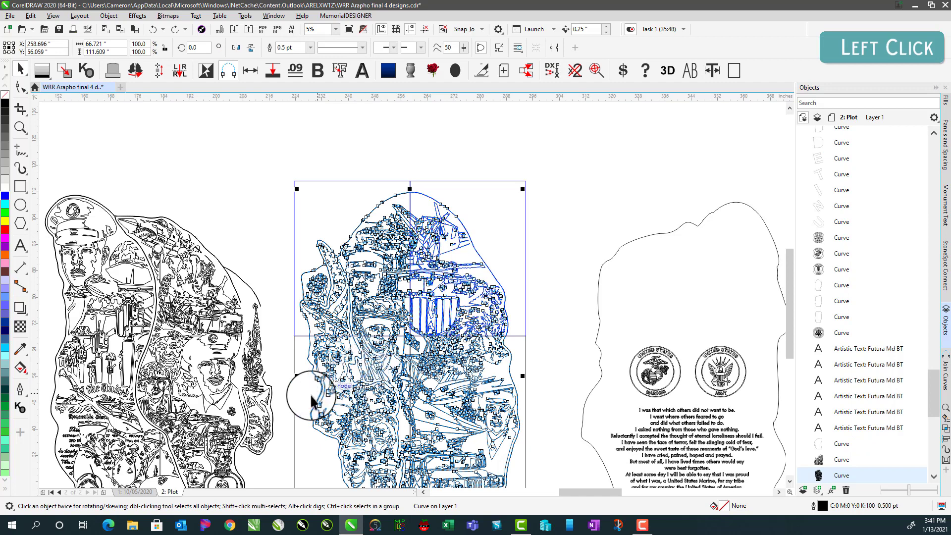
pyautogui.click(292, 399)
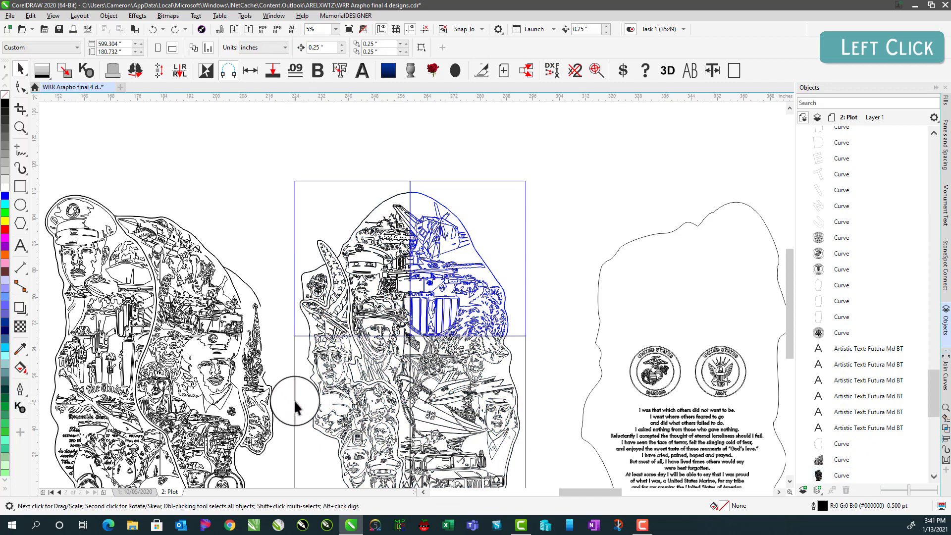
pyautogui.keyDown('shift'); pyautogui.click(524, 353); pyautogui.keyUp('shift')
pyautogui.scroll(-2, 304, 404)
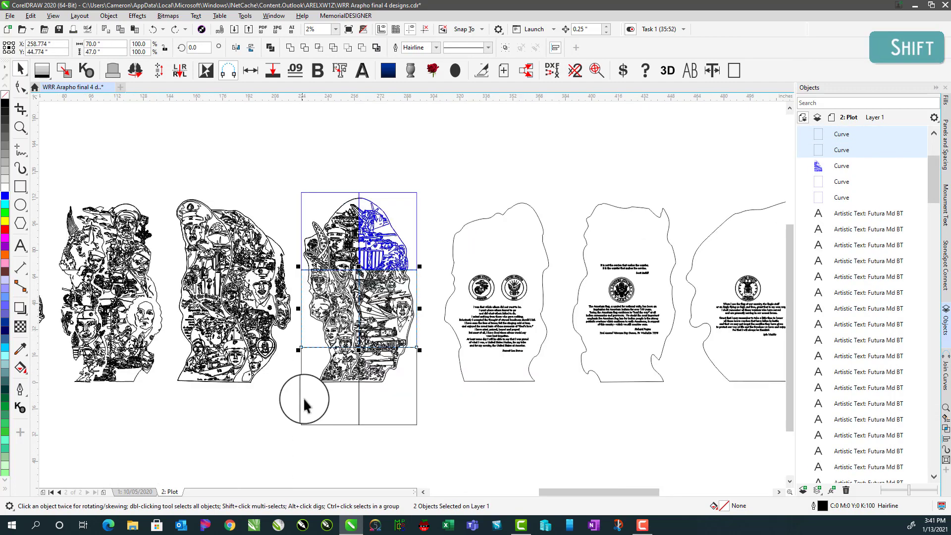
pyautogui.keyDown('shift'); pyautogui.click(302, 398); pyautogui.keyUp('shift')
pyautogui.keyDown('shift'); pyautogui.click(416, 388); pyautogui.keyUp('shift')
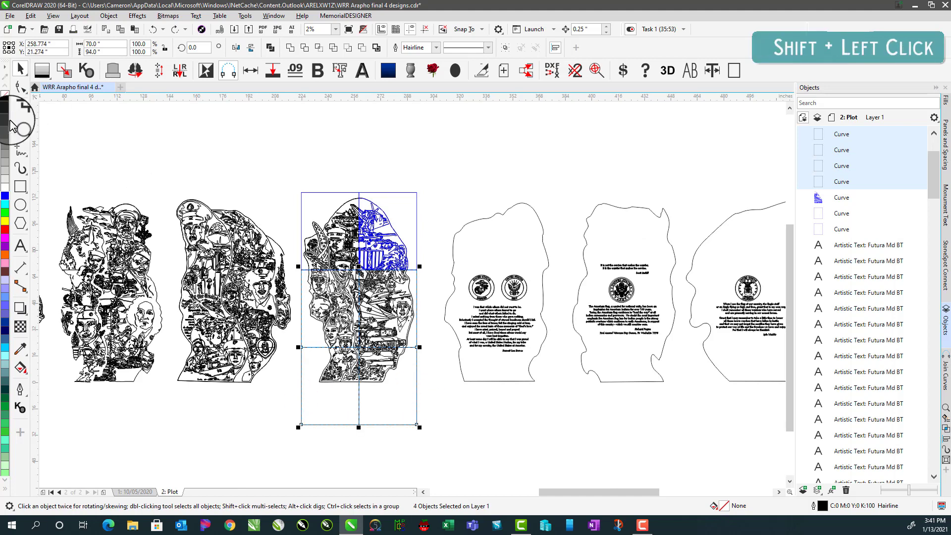
pyautogui.rightClick(5, 233)
pyautogui.click(361, 164)
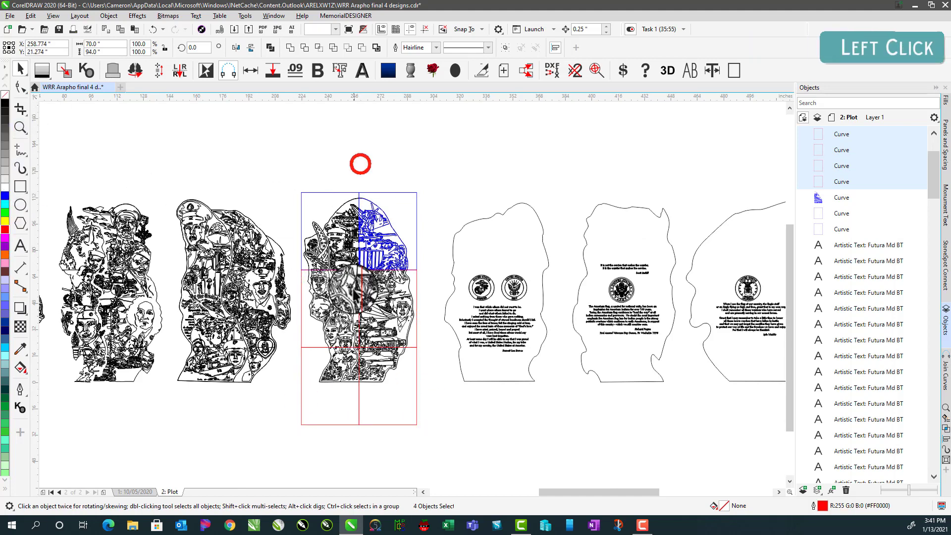
# Intersect the red middle-left rectangle with the fourth design's curve to create its tile piece
pyautogui.scroll(1, 410, 296)
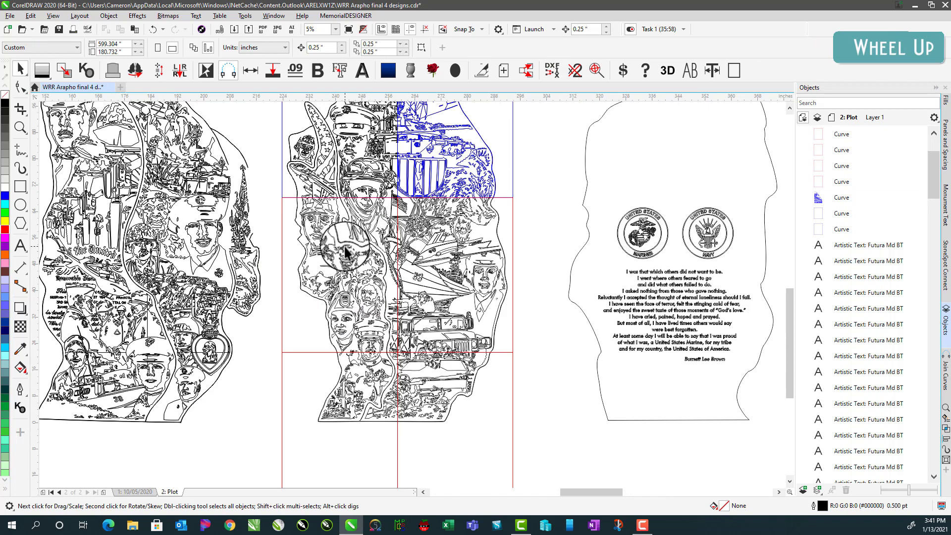
pyautogui.click(317, 257)
pyautogui.keyDown('shift'); pyautogui.click(276, 270); pyautogui.keyUp('shift')
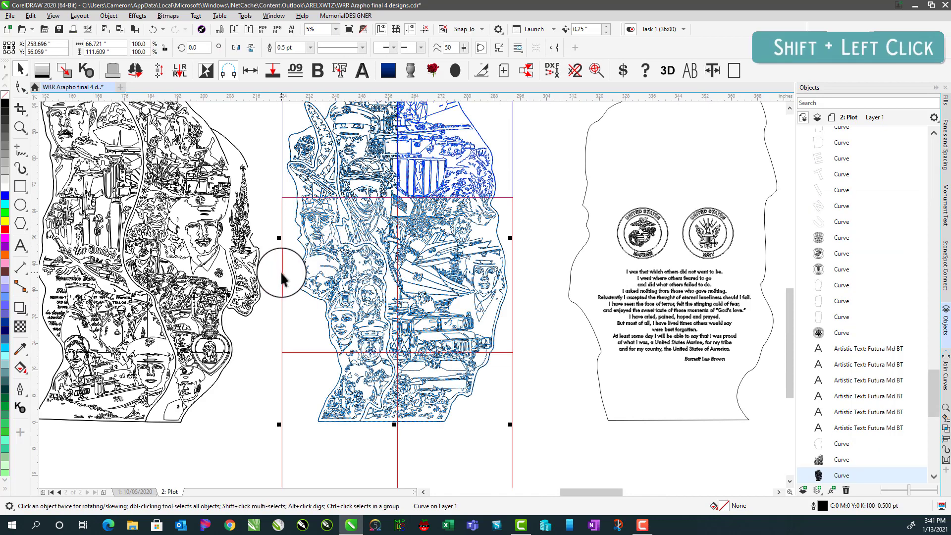
pyautogui.click(319, 49)
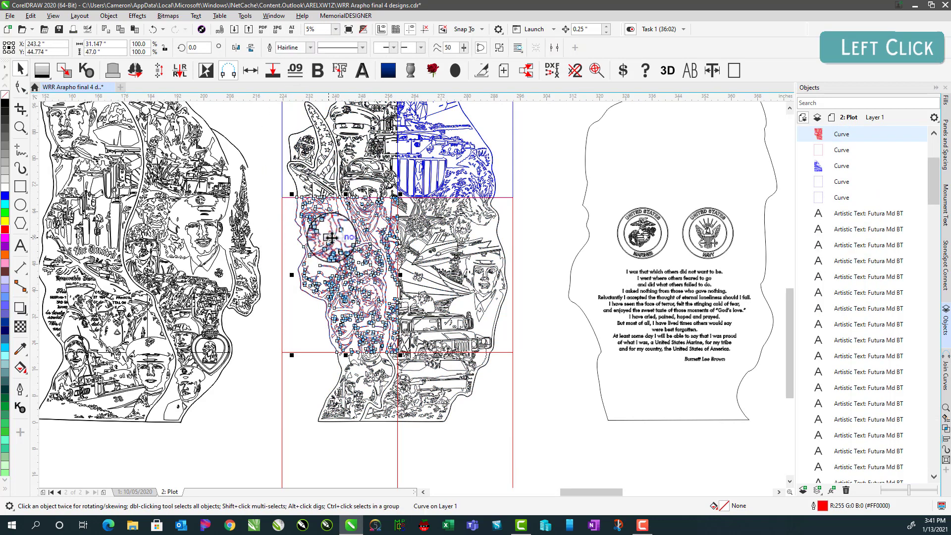
pyautogui.click(556, 203)
# Intersect the red middle-right rectangle with the fourth design's curve to create its tile piece
pyautogui.click(360, 252)
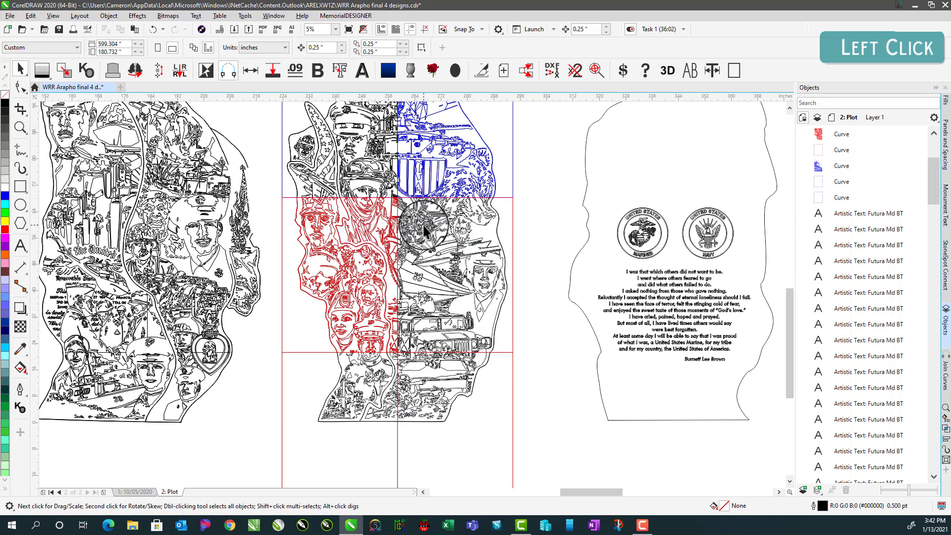
pyautogui.keyDown('shift'); pyautogui.click(514, 271); pyautogui.keyUp('shift')
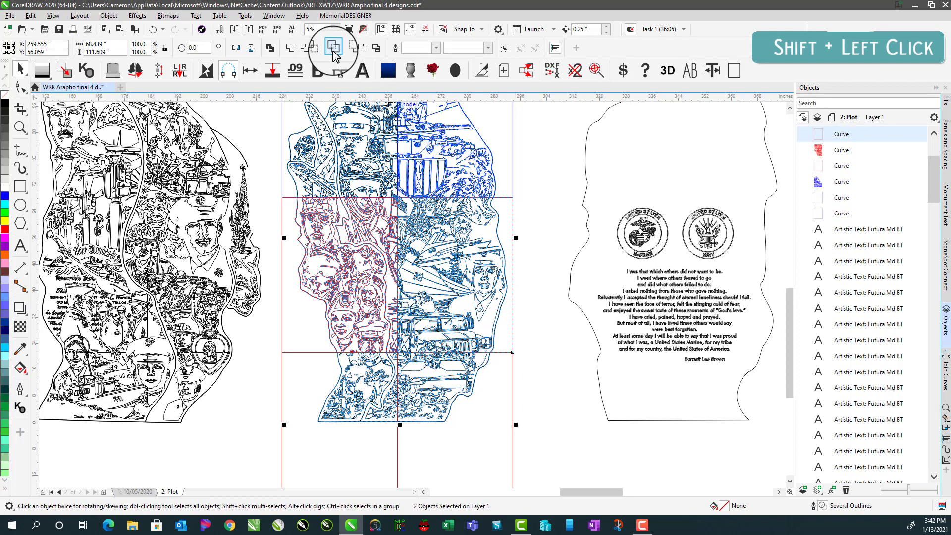
pyautogui.click(319, 50)
pyautogui.click(542, 360)
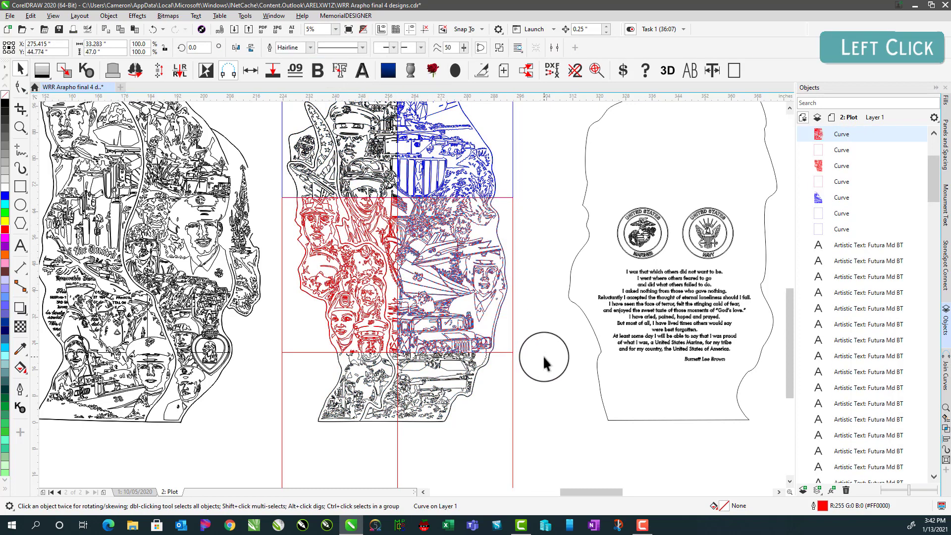
# Intersect the red bottom-left and bottom-right rectangles with the fourth design's curve to create the two bottom tile pieces
pyautogui.click(386, 396)
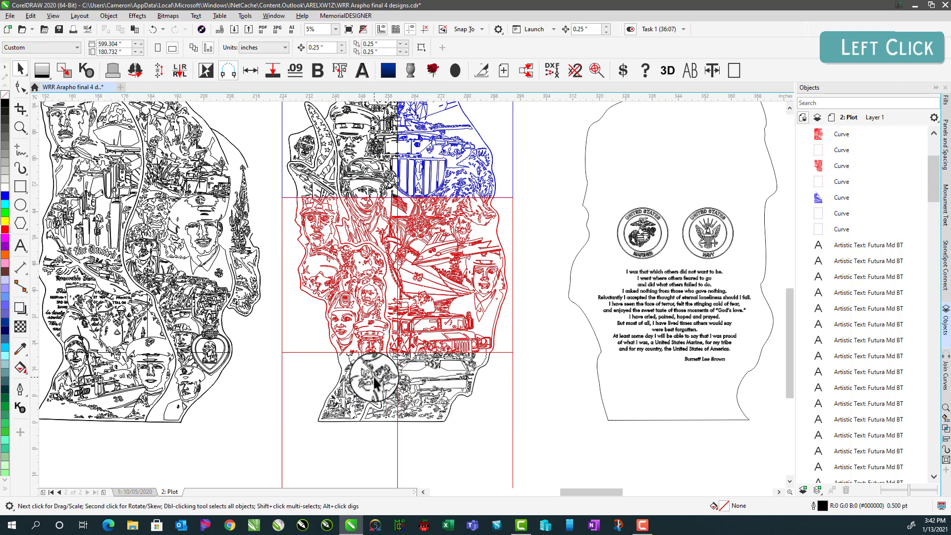
pyautogui.keyDown('shift'); pyautogui.click(282, 388); pyautogui.keyUp('shift')
pyautogui.click(319, 47)
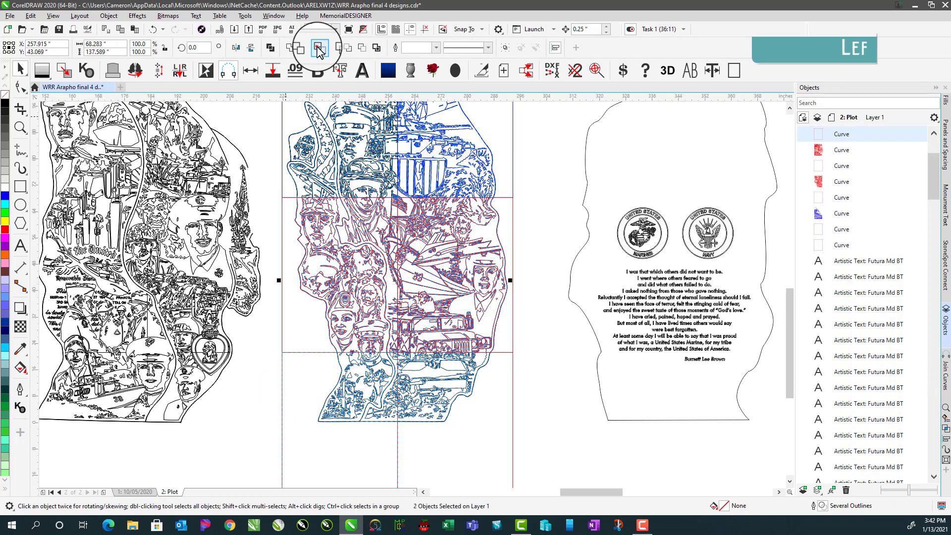
pyautogui.click(495, 382)
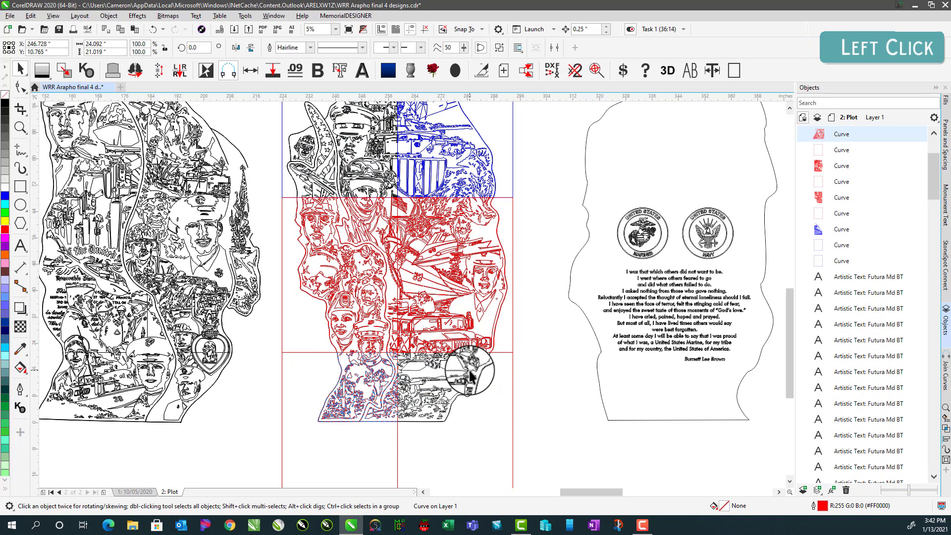
pyautogui.keyDown('shift'); pyautogui.click(511, 382); pyautogui.keyUp('shift')
pyautogui.click(320, 48)
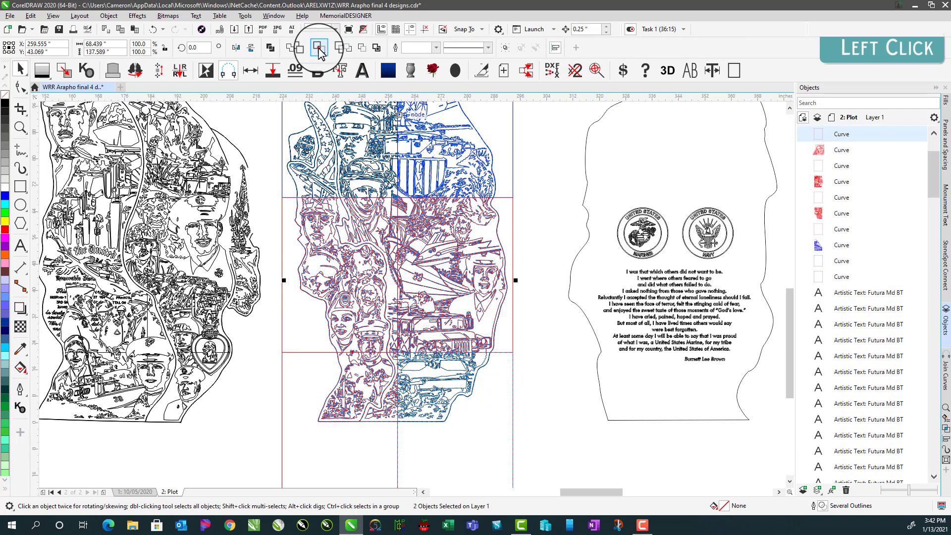
pyautogui.click(542, 256)
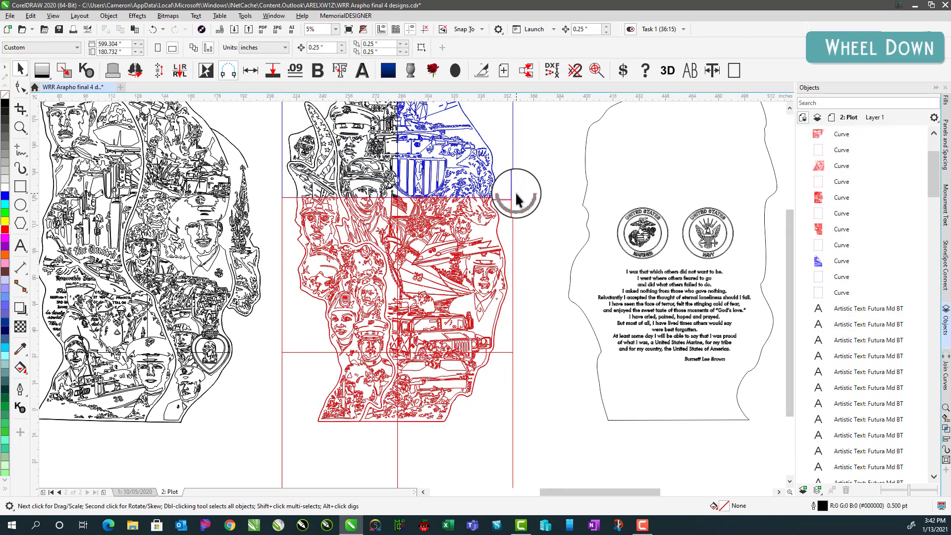
# Delete the six blue and red tiling rectangles over the fourth design, keeping the intersected pieces
pyautogui.scroll(-3, 349, 311)
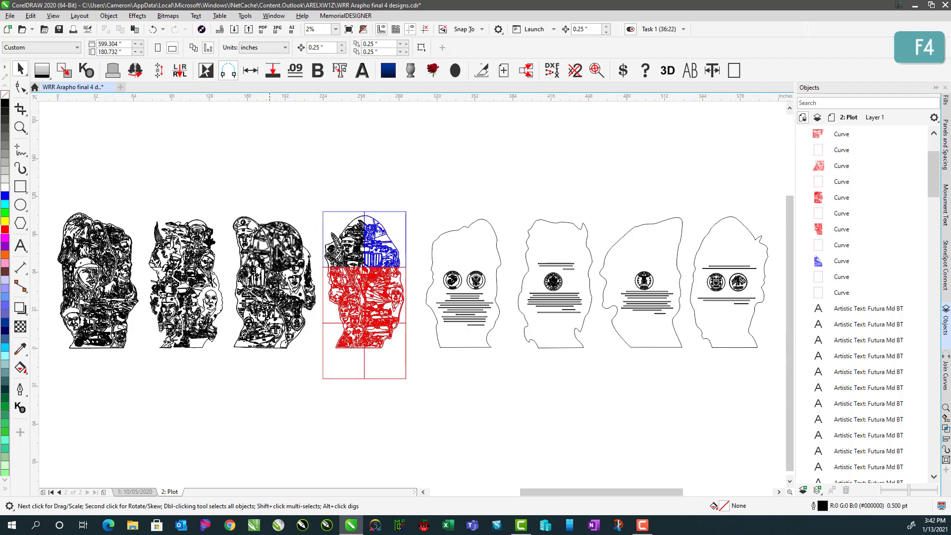
pyautogui.click(332, 217)
pyautogui.press('Delete')
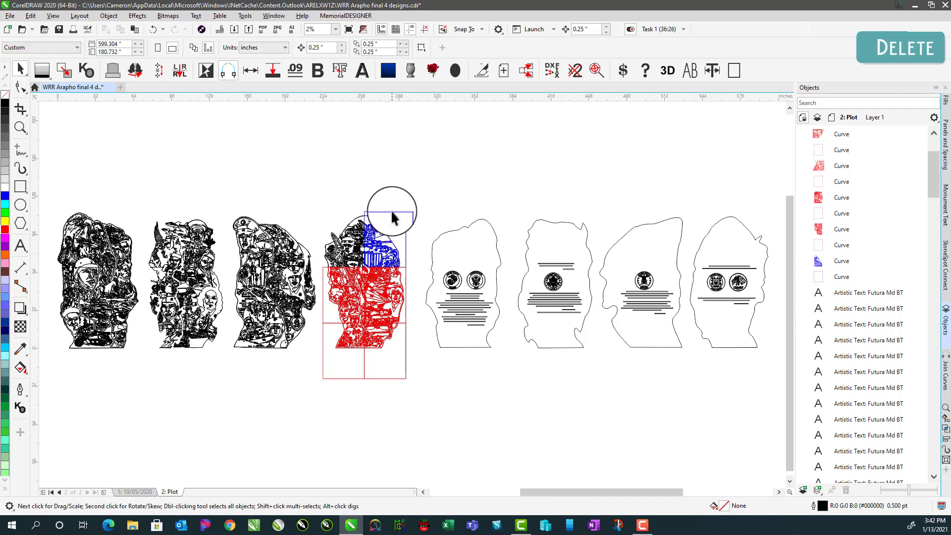
pyautogui.click(392, 212)
pyautogui.press('Delete')
pyautogui.click(322, 293)
pyautogui.press('Delete')
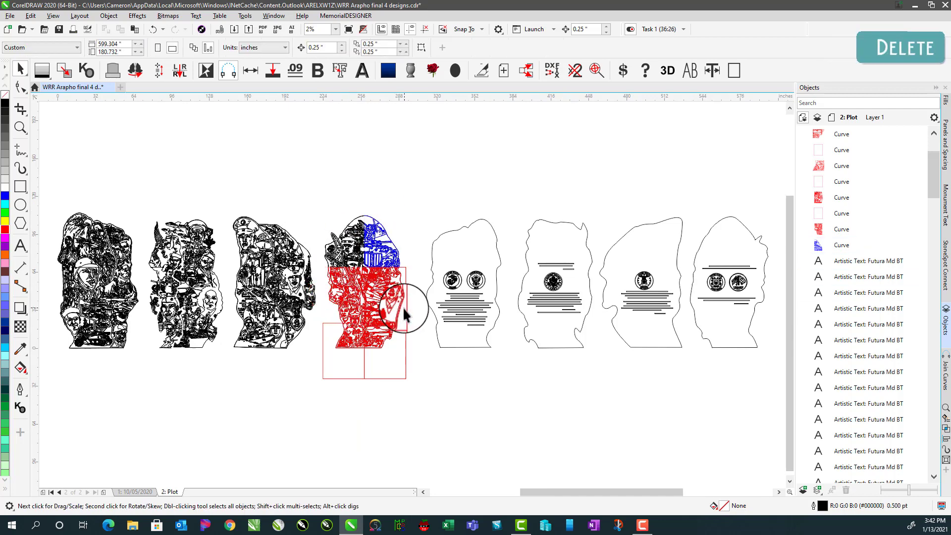
pyautogui.click(405, 317)
pyautogui.press('Delete')
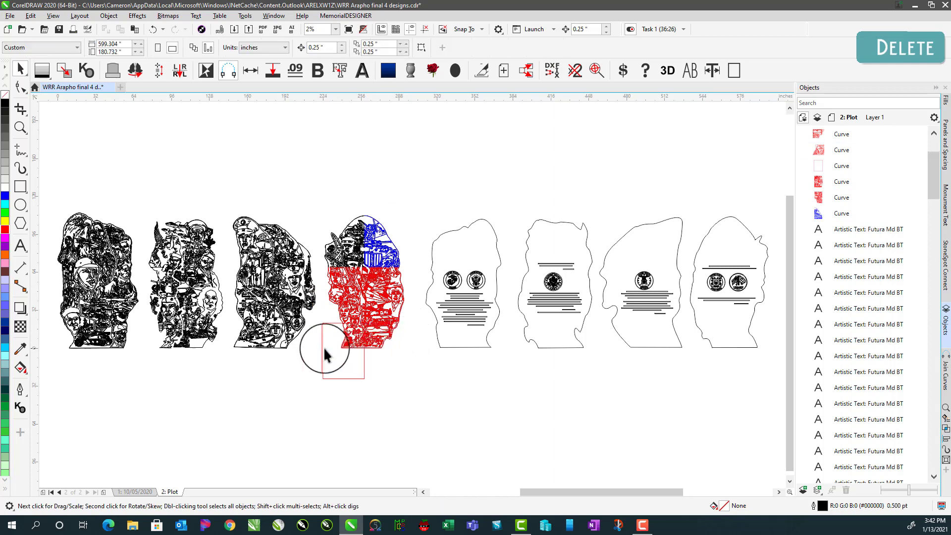
pyautogui.press('Delete')
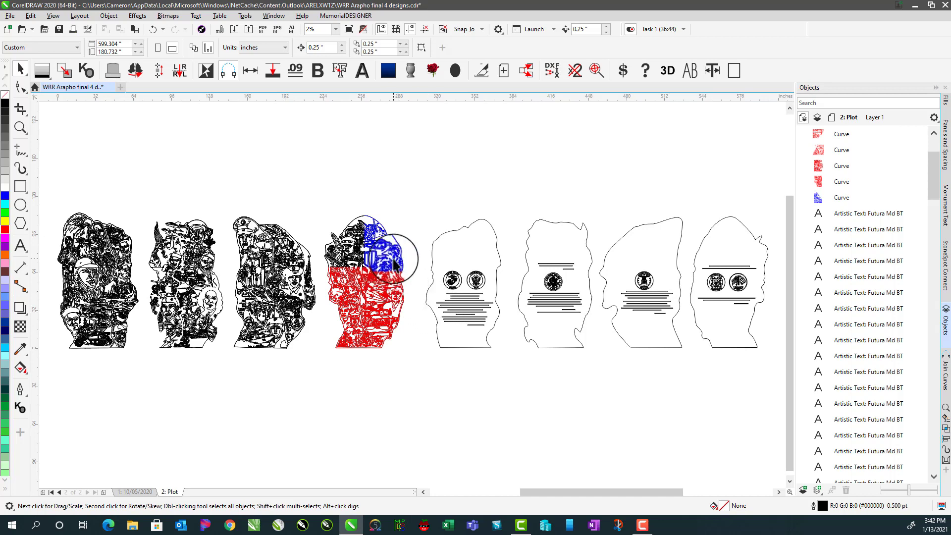
# Give all the pieces of the four detailed designs a black outline and clear the selection
pyautogui.moveTo(422, 183); pyautogui.dragTo(71, 389)
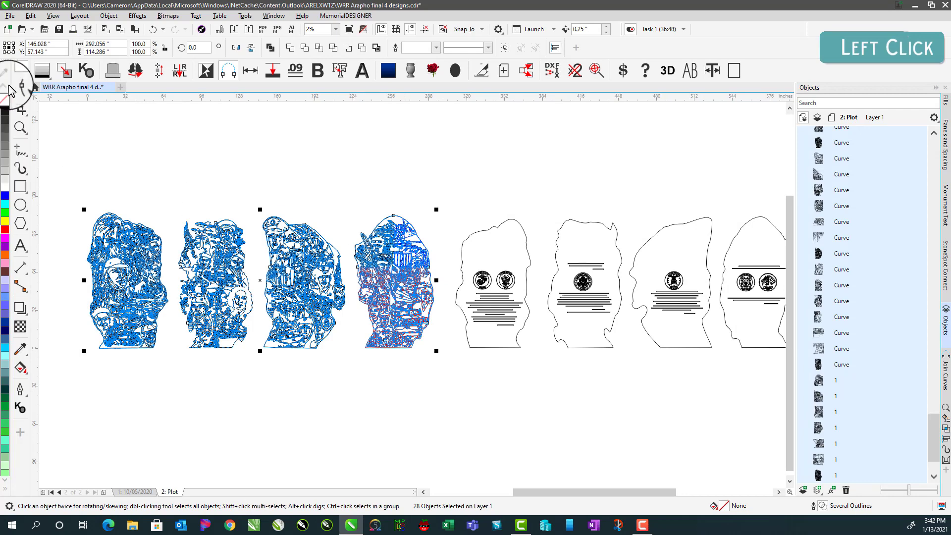
pyautogui.rightClick(6, 105)
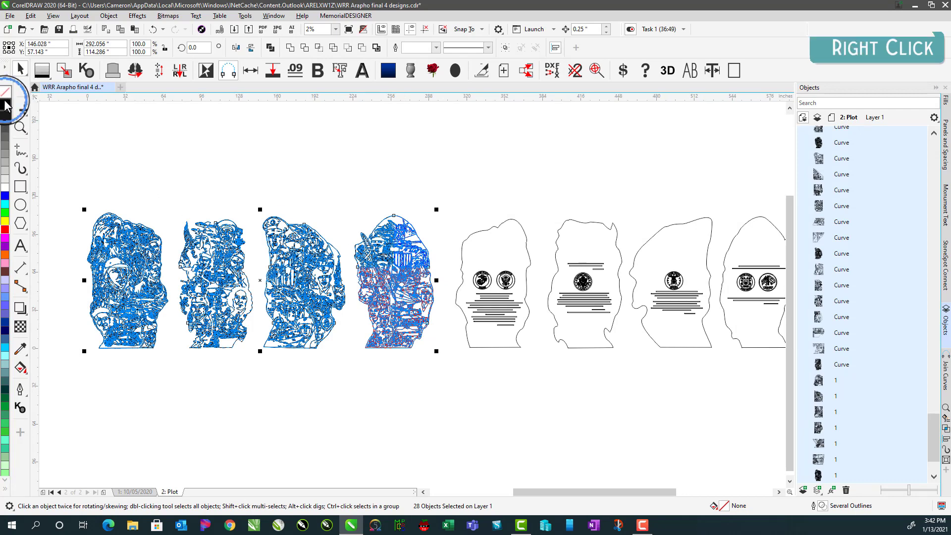
pyautogui.click(344, 166)
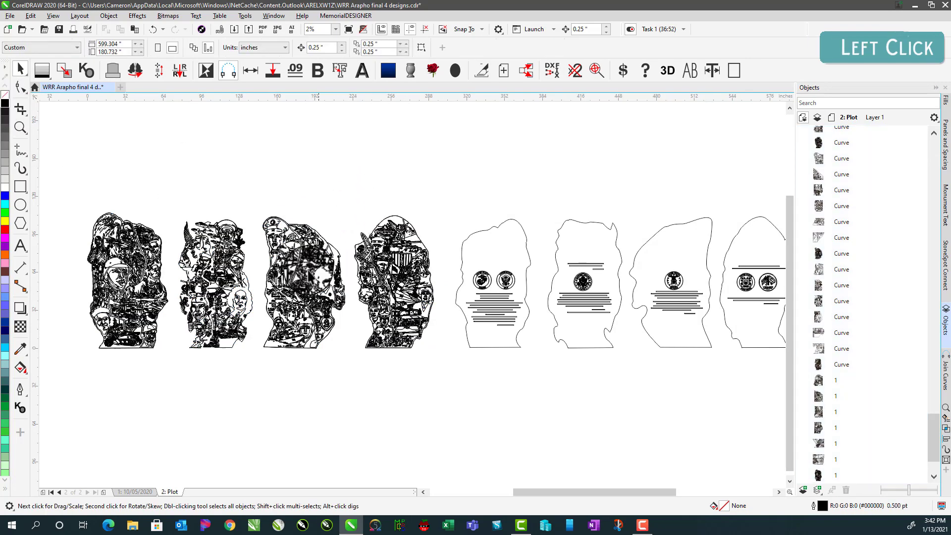
# Delete the original full-size curves of the first and second designs from the object list, keeping their tile pieces
pyautogui.moveTo(933, 429); pyautogui.dragTo(935, 460)
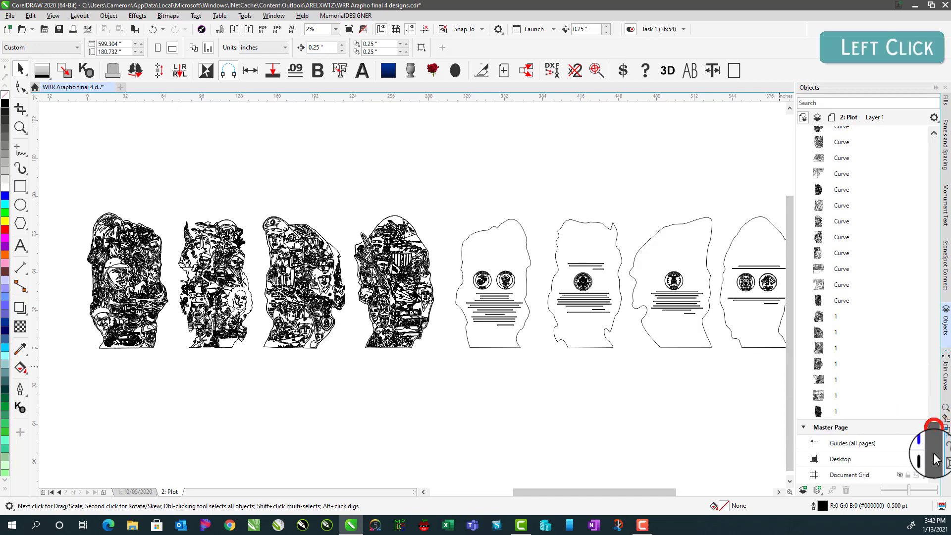
pyautogui.click(835, 412)
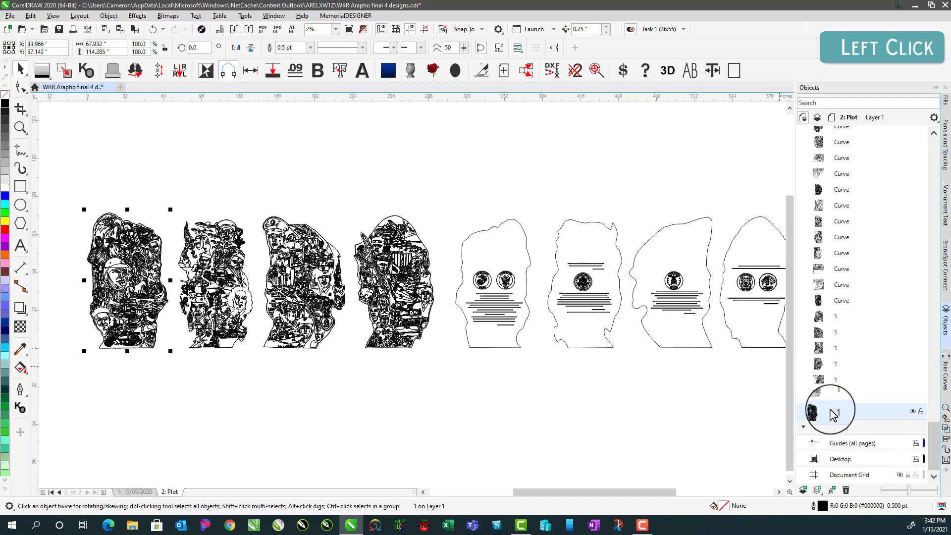
pyautogui.press('Delete')
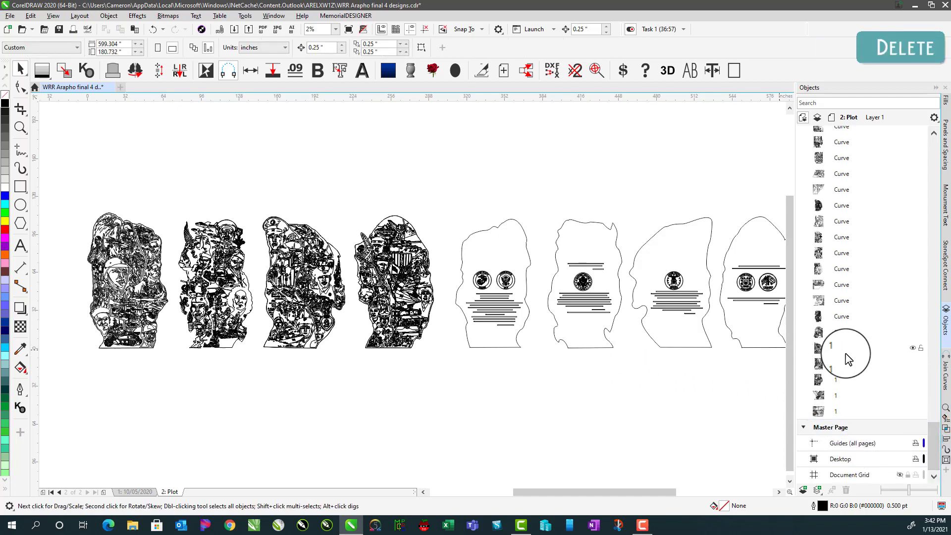
pyautogui.click(843, 320)
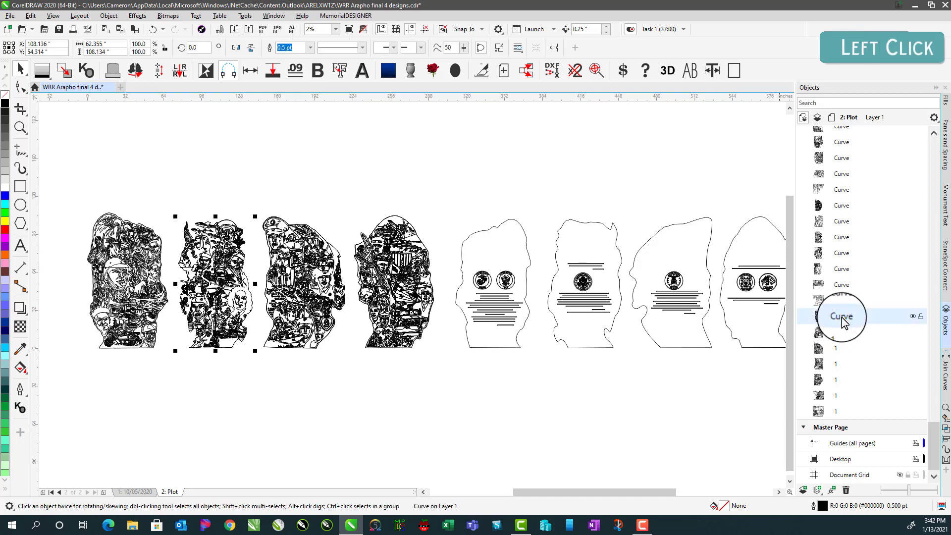
pyautogui.press('Delete')
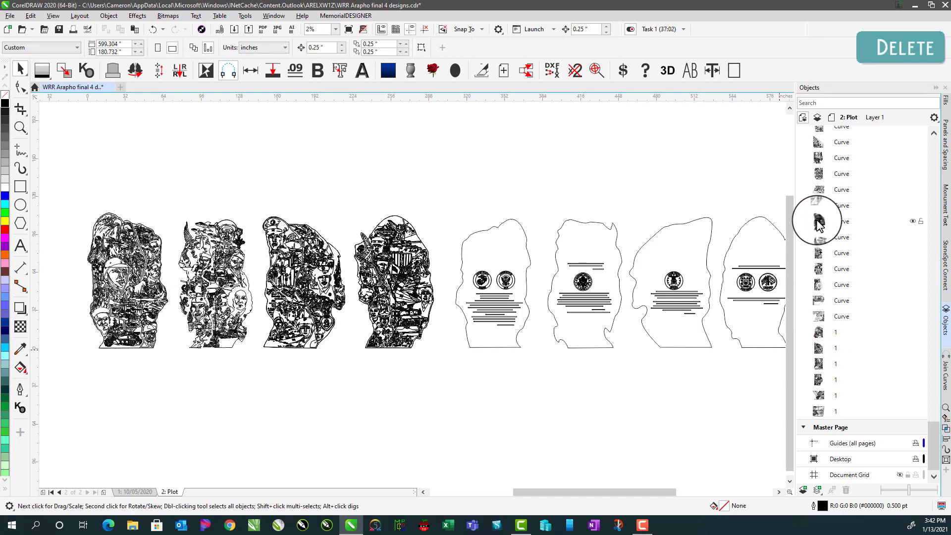
# Enlarge the object list thumbnails and delete the third design's original full-size curve
pyautogui.moveTo(908, 491); pyautogui.dragTo(935, 491)
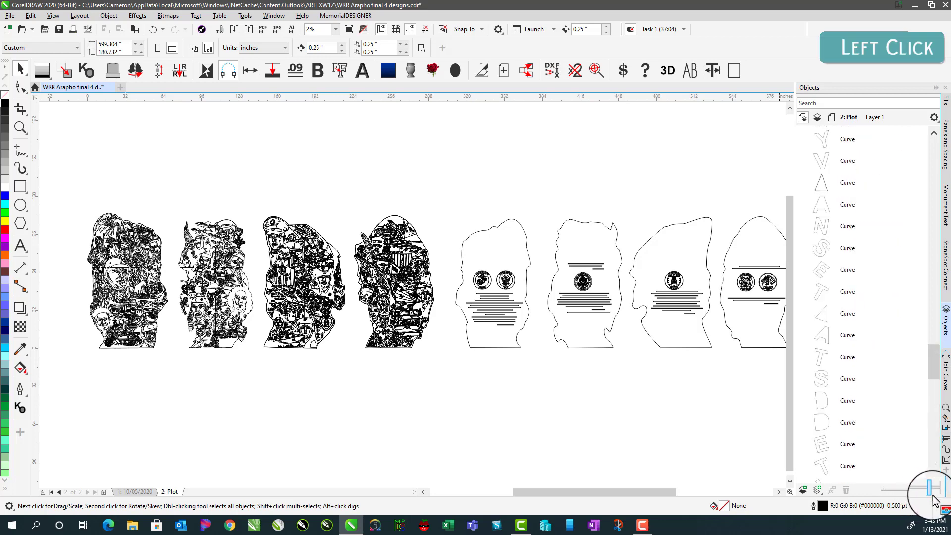
pyautogui.moveTo(940, 389); pyautogui.dragTo(944, 442)
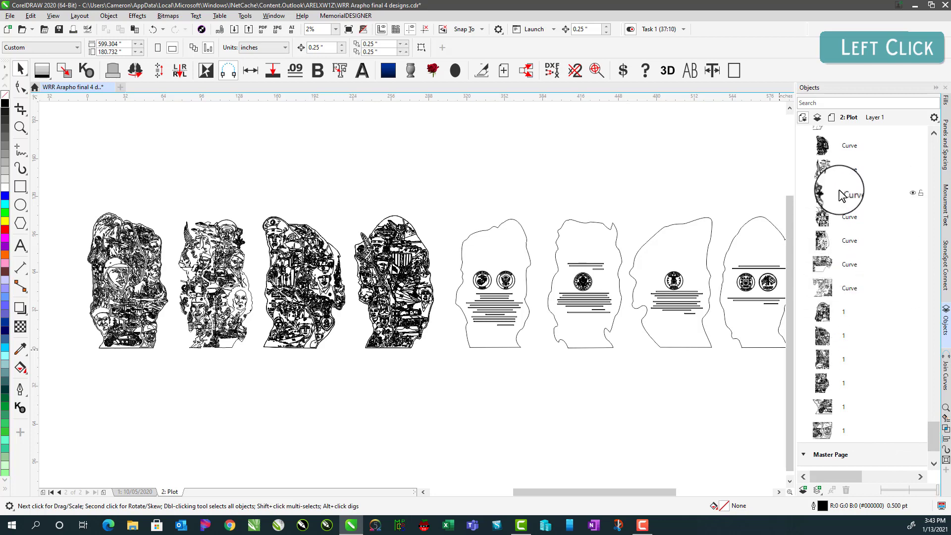
pyautogui.click(820, 146)
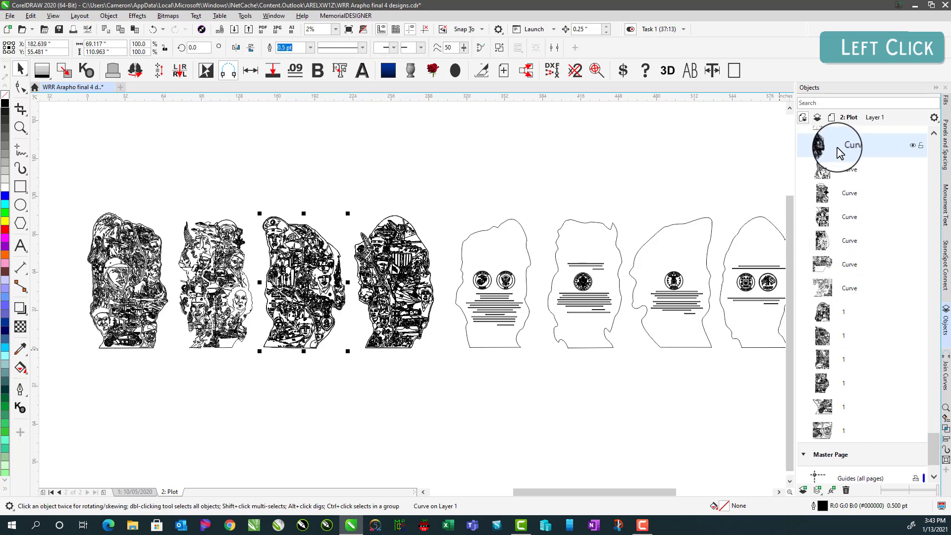
pyautogui.press('Delete')
# Select the fourth design's original full-size curve beneath its upper-left piece and delete it
pyautogui.scroll(1, 856, 283)
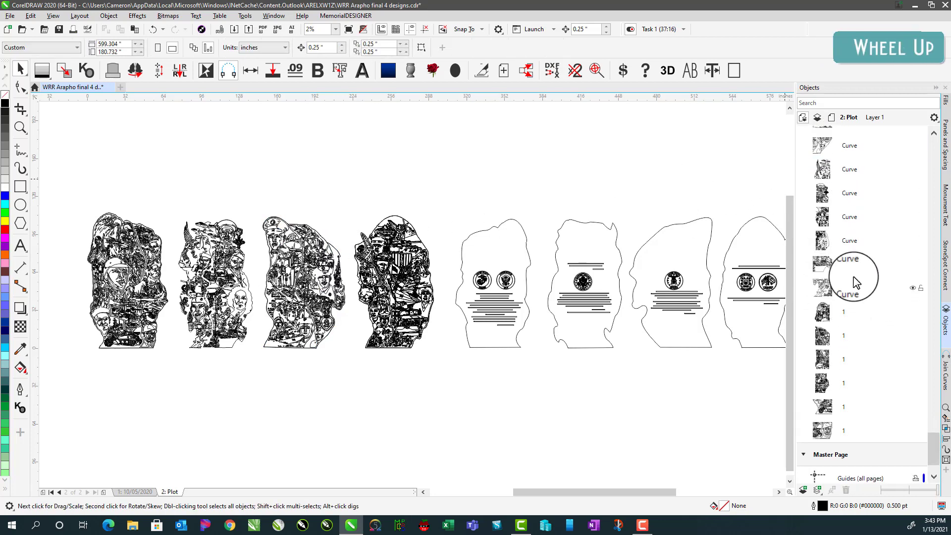
pyautogui.click(385, 248)
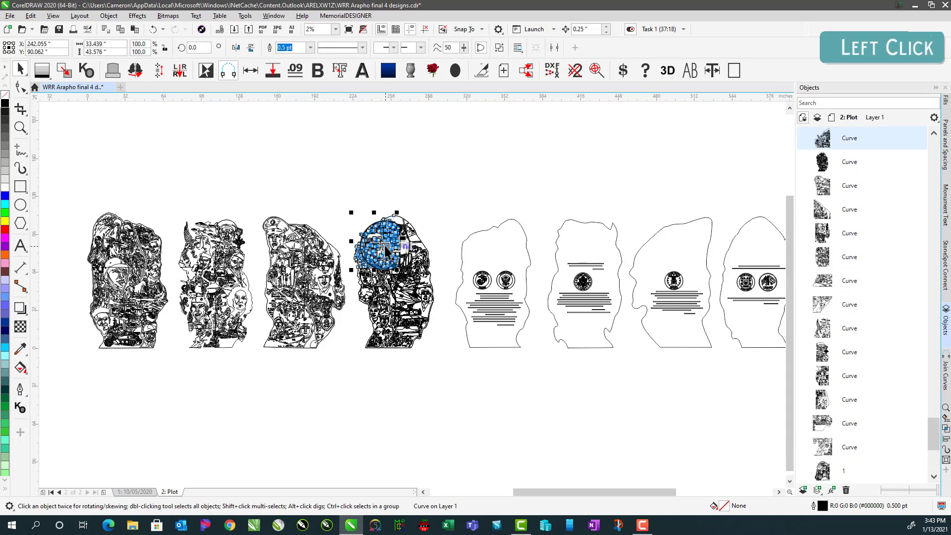
pyautogui.scroll(2, 385, 247)
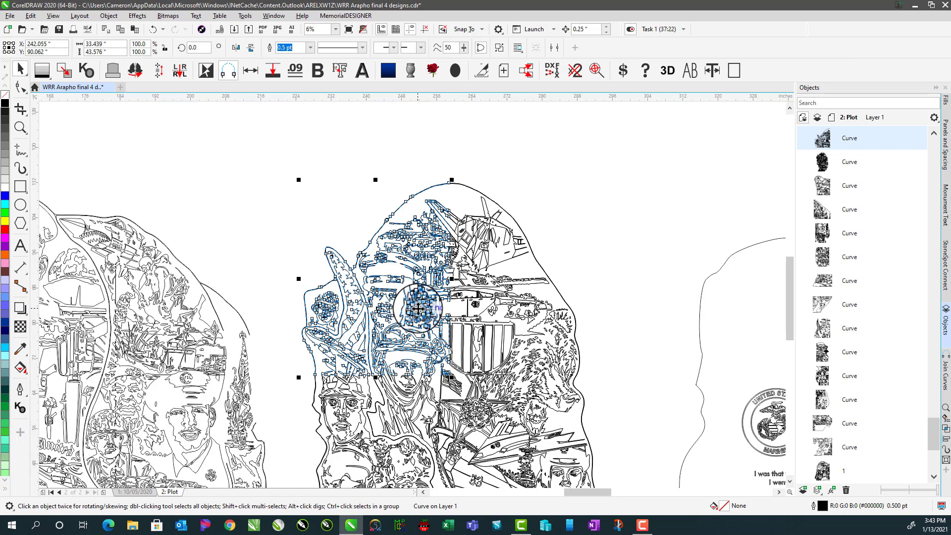
pyautogui.press('alt')
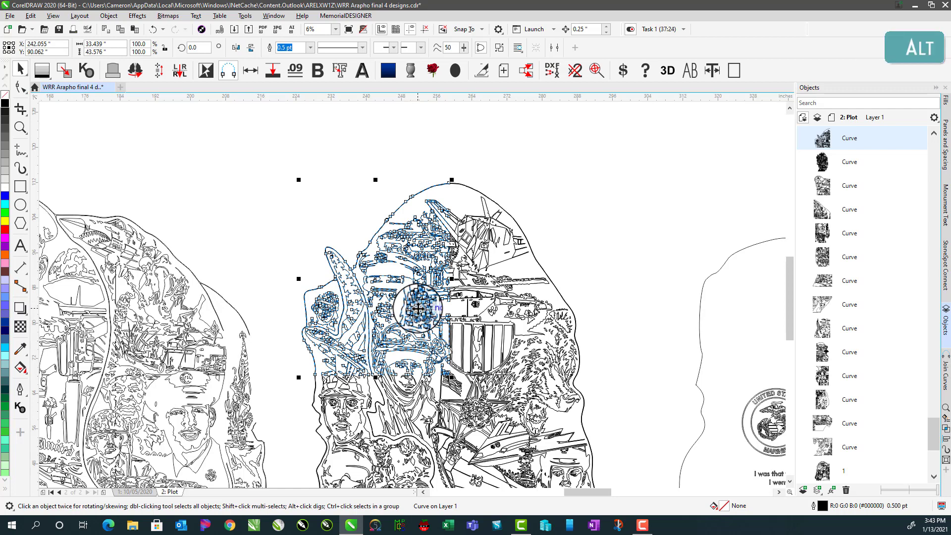
pyautogui.keyDown('alt'); pyautogui.click(417, 308); pyautogui.keyUp('alt')
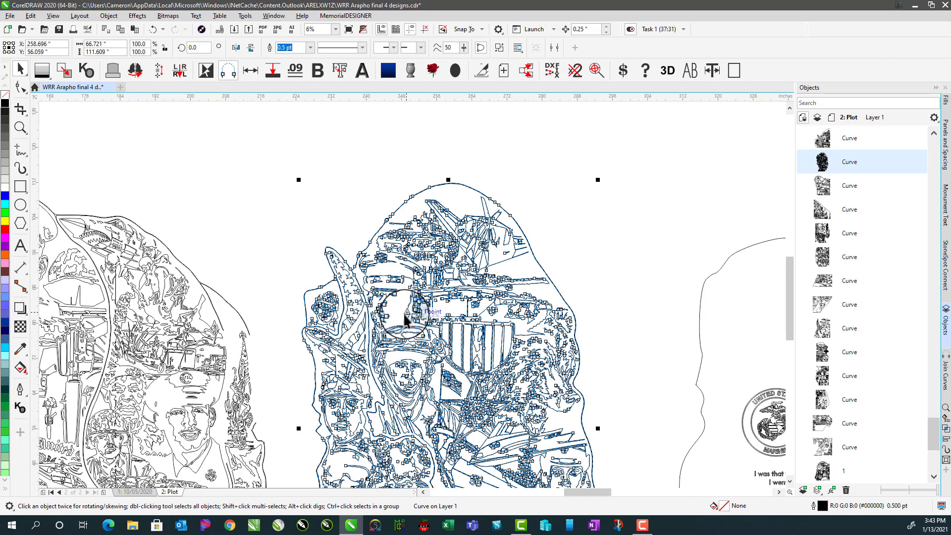
pyautogui.press('Delete')
pyautogui.click(448, 157)
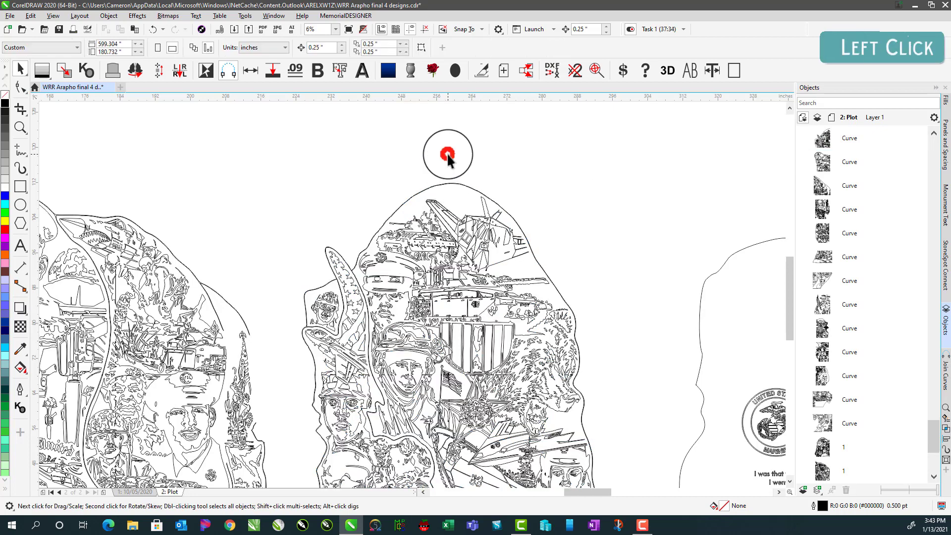
pyautogui.press('F4')
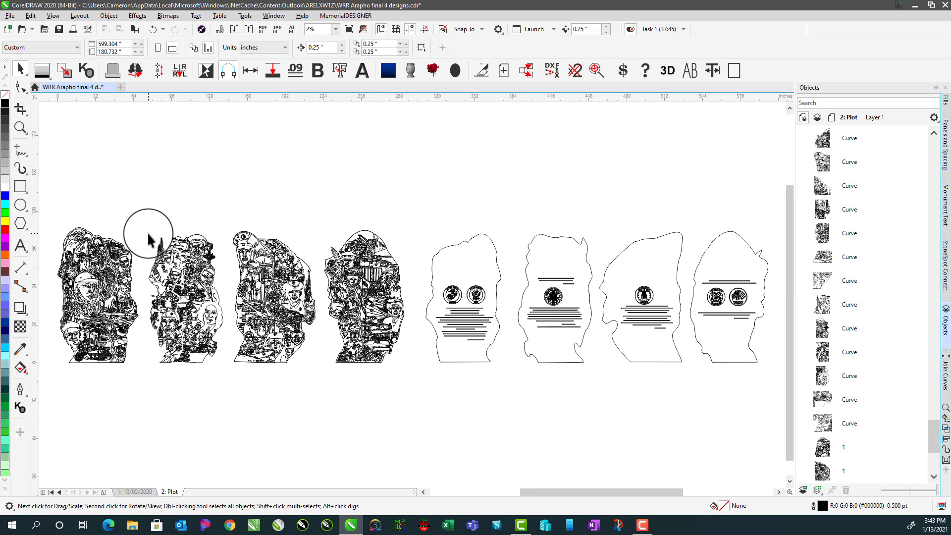
# Shift the first design's upper-left piece up and left, and its middle-left piece left, to separate them from the neighbouring pieces
pyautogui.click(85, 250)
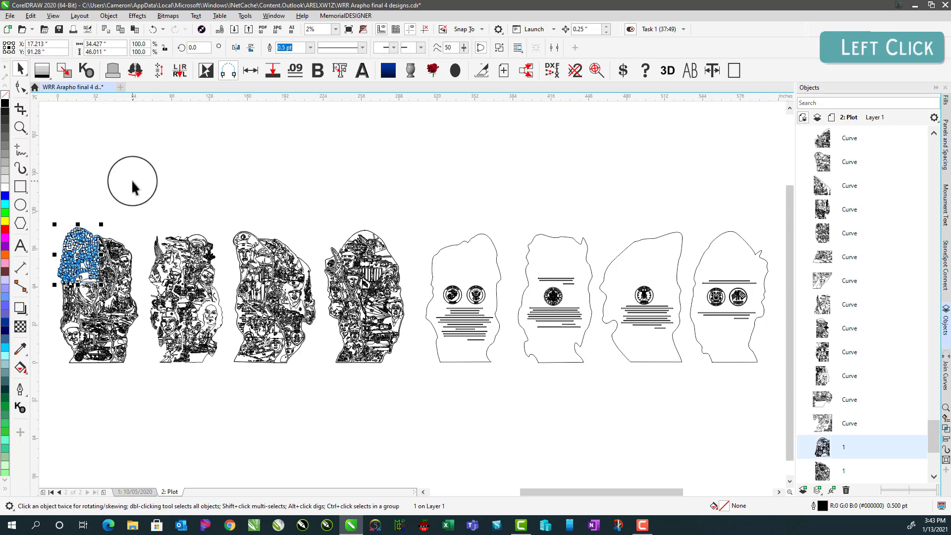
pyautogui.scroll(5, 85, 268)
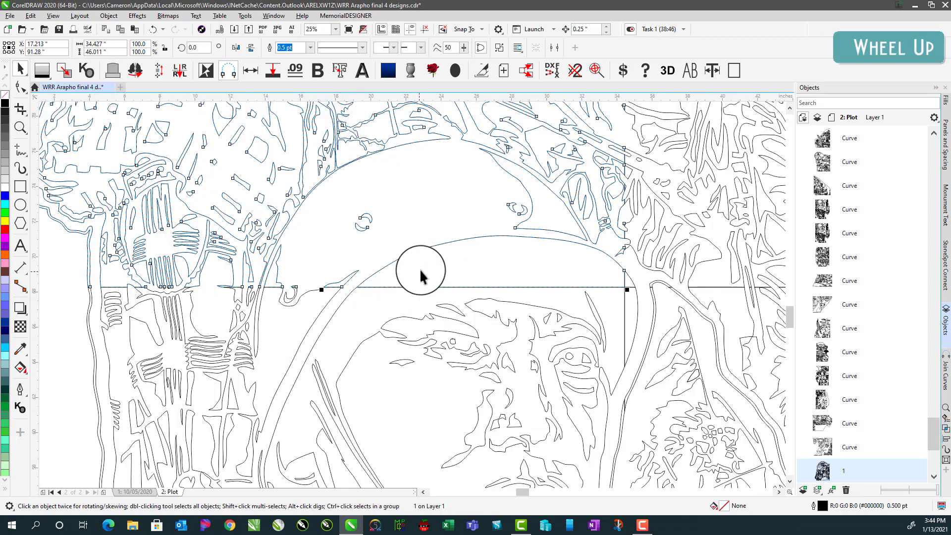
pyautogui.moveTo(420, 249); pyautogui.dragTo(402, 227)
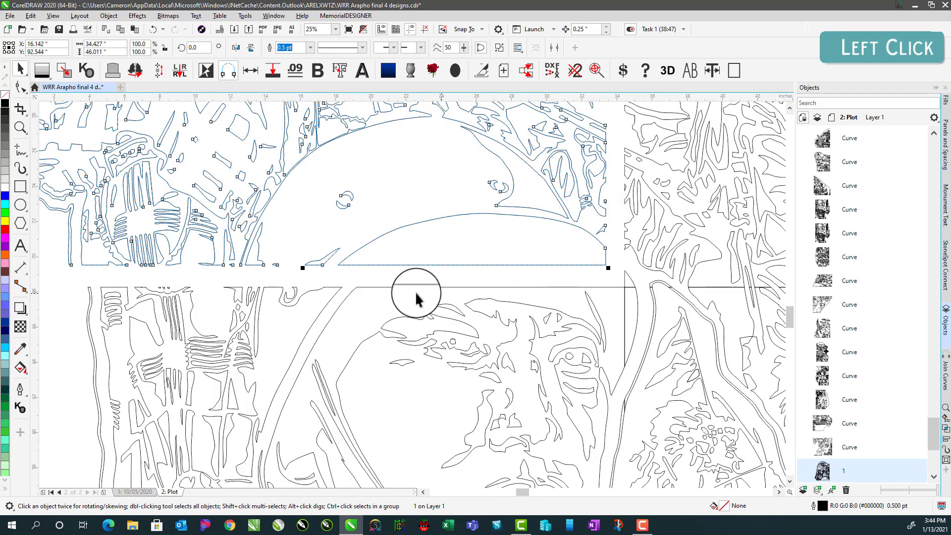
pyautogui.moveTo(371, 287); pyautogui.dragTo(337, 287)
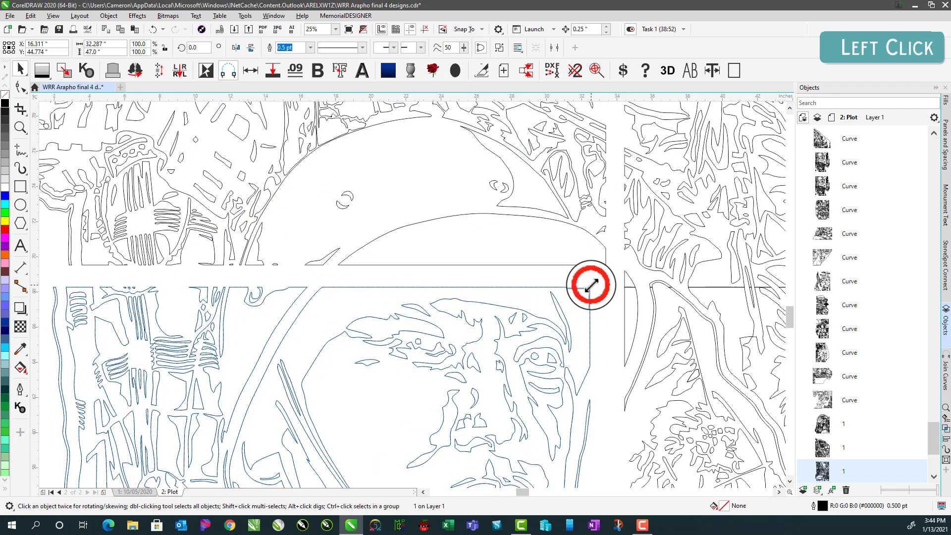
# Try snapping the first design's middle-left piece by its corner to the upper-left piece, and undo the move
pyautogui.moveTo(588, 283); pyautogui.dragTo(604, 261)
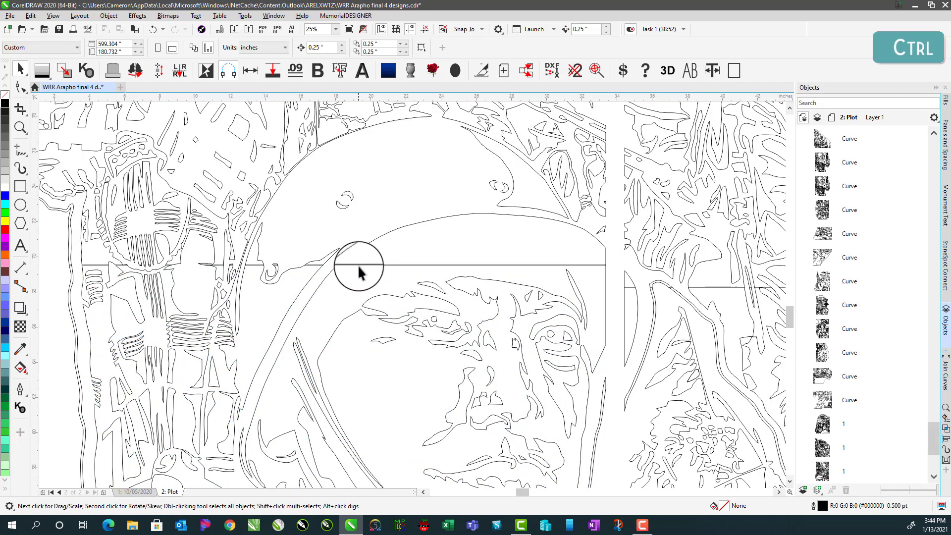
pyautogui.hotkey('ctrl', 'z')
pyautogui.click(446, 272)
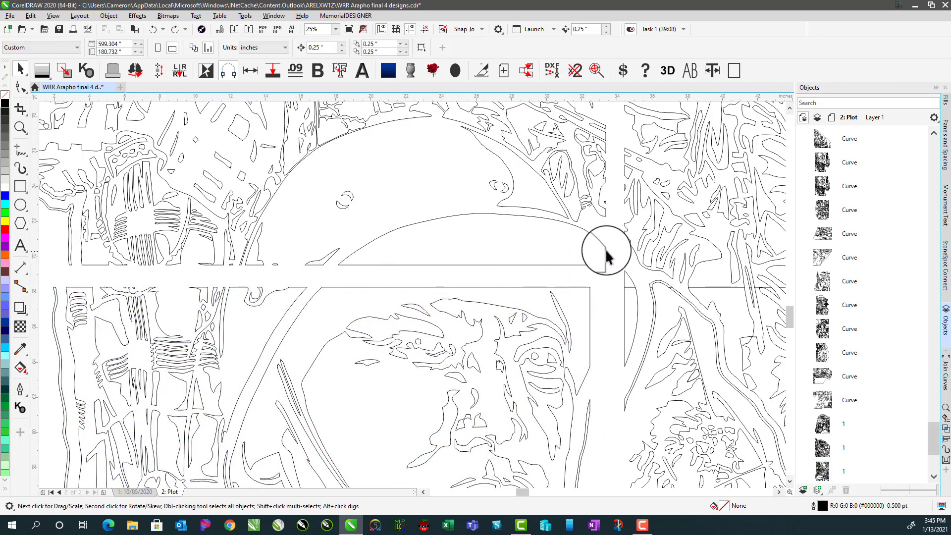
pyautogui.scroll(-4, 470, 275)
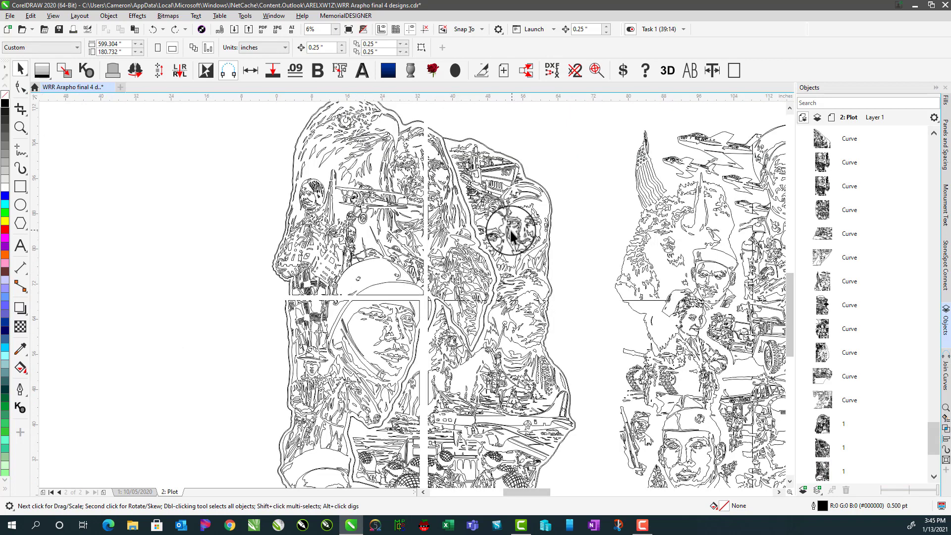
pyautogui.scroll(-2, 465, 258)
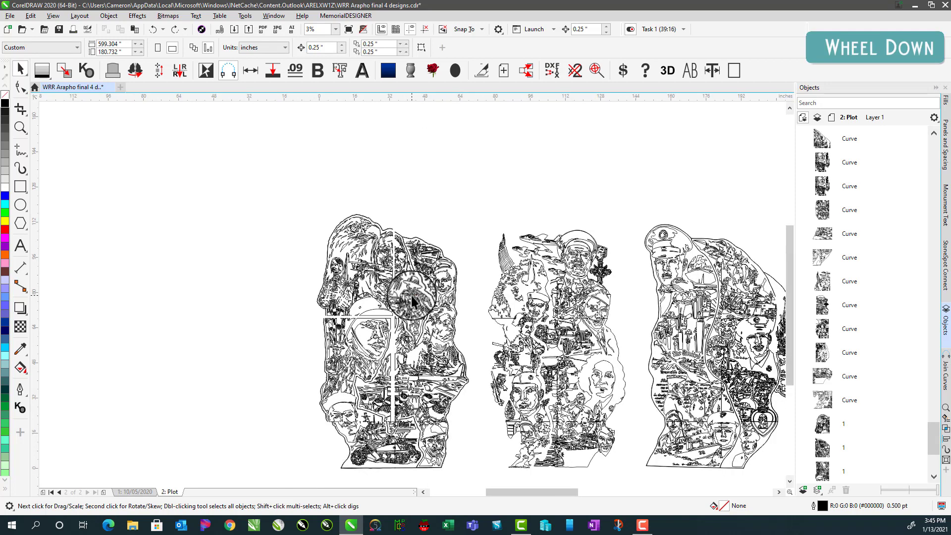